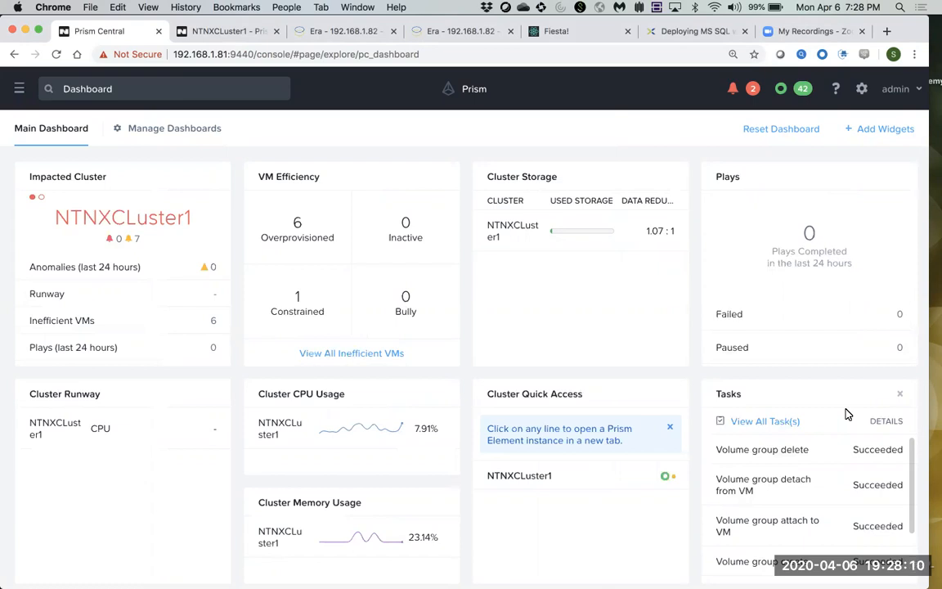
Highlight NTNXCluster1 in the Prism Central Cluster Quick Access widget.
{"action": "left_click_drag", "start_coordinate": [546, 477], "coordinate": [488, 480]}
Open NTNXCluster1 in Prism Element and check its AHV hypervisor version.
{"action": "left_click", "coordinate": [487, 480]}
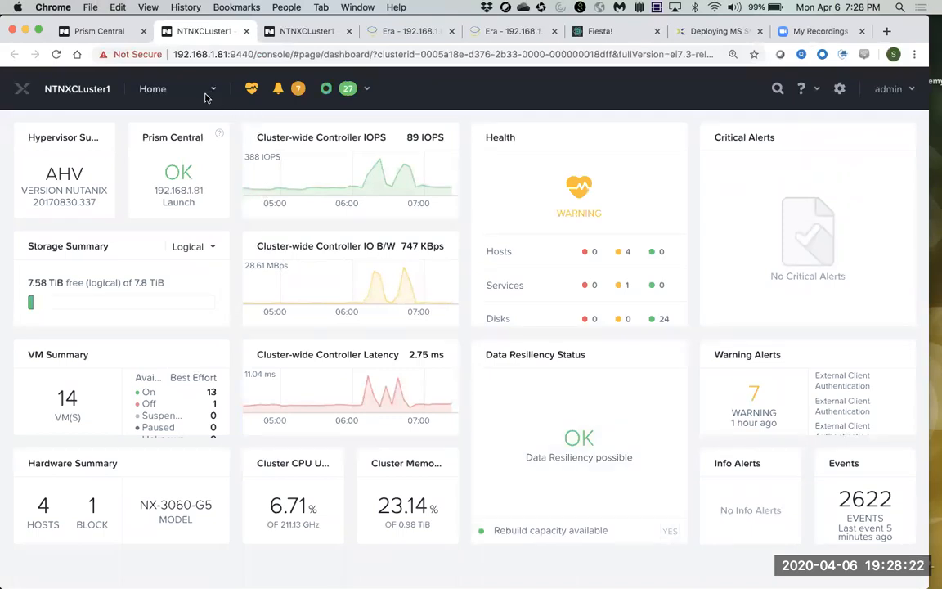
{"action": "triple_click", "coordinate": [48, 174]}
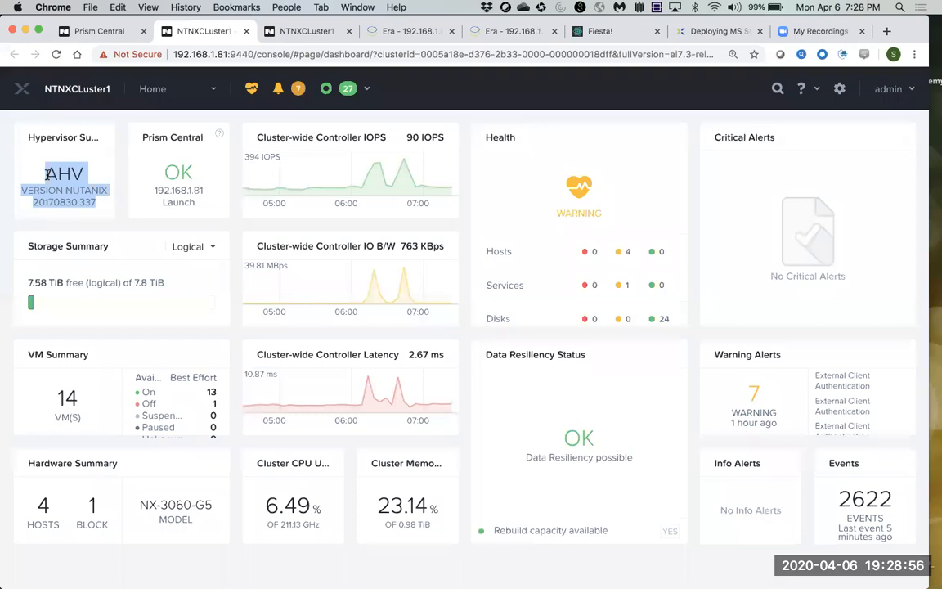
{"action": "left_click", "coordinate": [210, 90]}
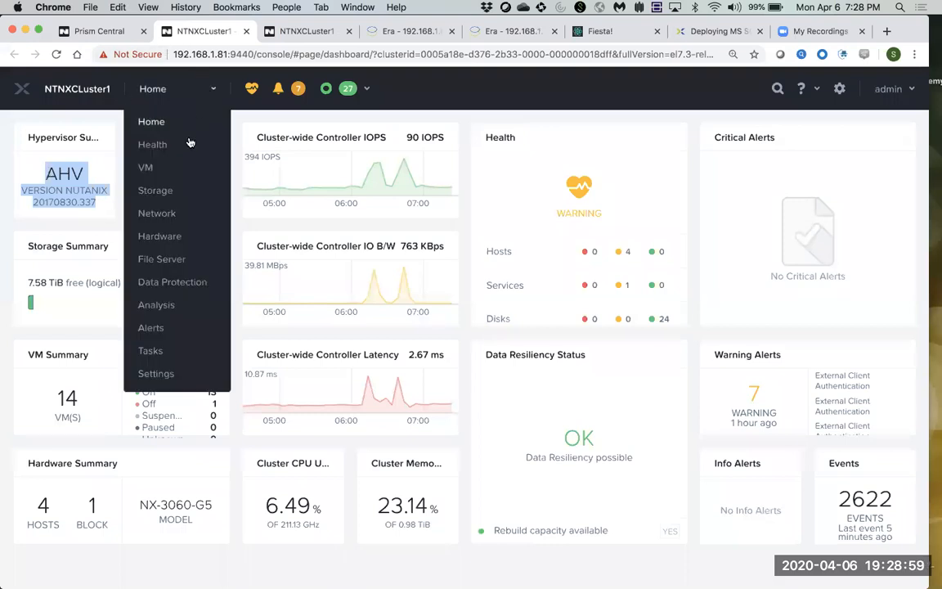
Open the Hardware diagram and view details for hosts NTNX1 through NTNX4.
{"action": "left_click", "coordinate": [160, 236]}
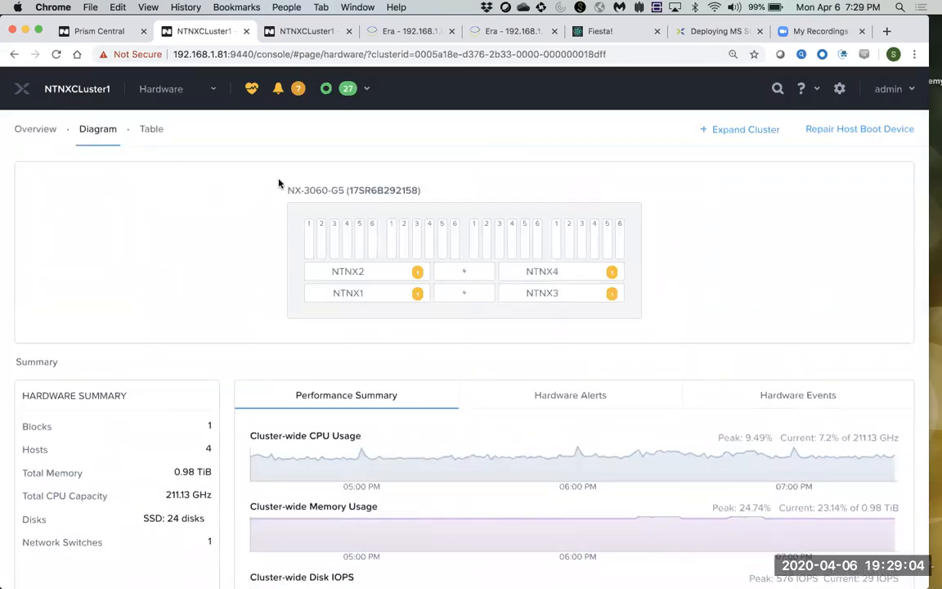
{"action": "left_click_drag", "start_coordinate": [507, 220], "coordinate": [659, 321]}
{"action": "left_click", "coordinate": [669, 310]}
{"action": "left_click", "coordinate": [343, 295]}
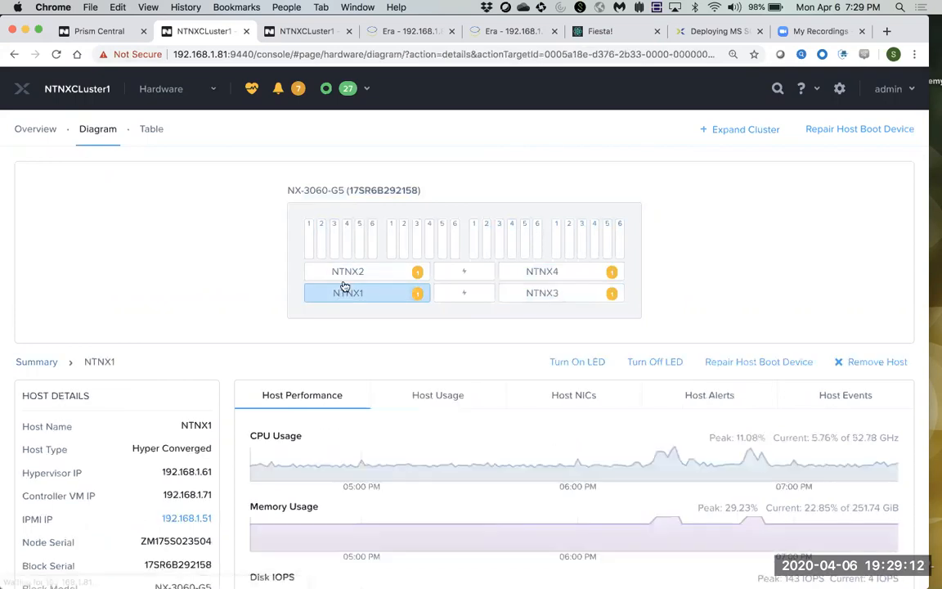
{"action": "left_click", "coordinate": [319, 271]}
{"action": "left_click", "coordinate": [538, 294]}
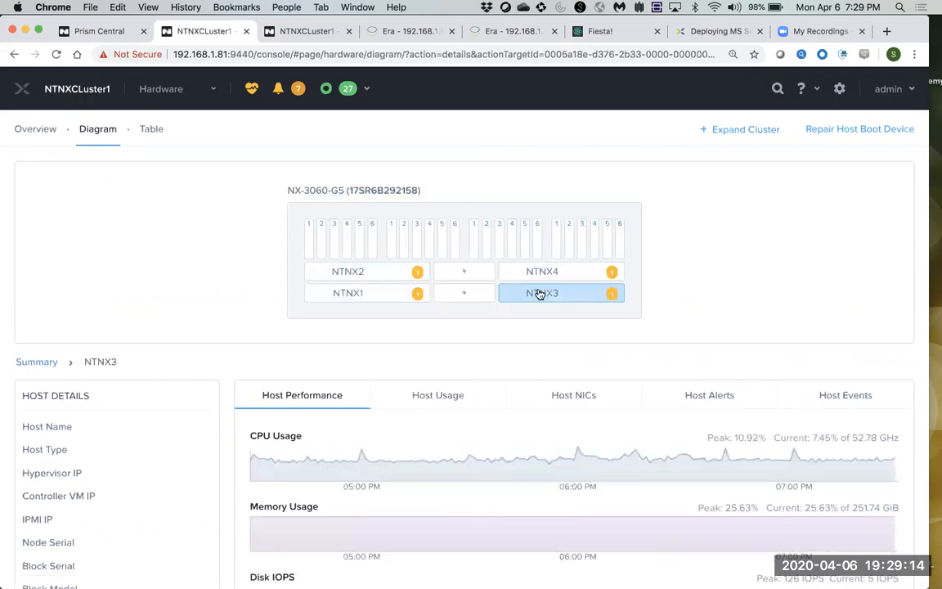
{"action": "left_click", "coordinate": [543, 273]}
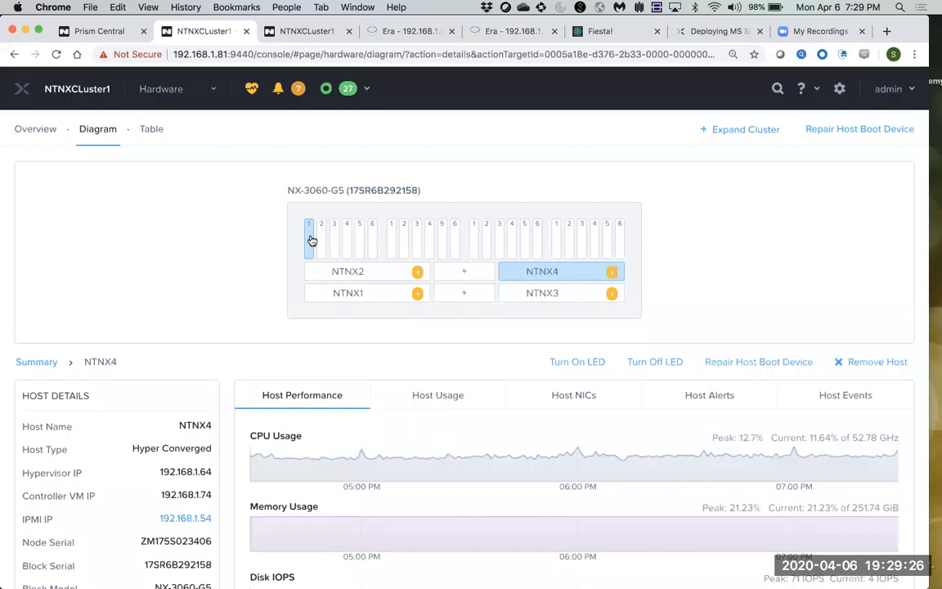
Inspect the disks in slots 1, 6 and 4, ending on disk 46.
{"action": "left_click", "coordinate": [359, 239]}
{"action": "left_click", "coordinate": [371, 241]}
{"action": "left_click", "coordinate": [347, 239]}
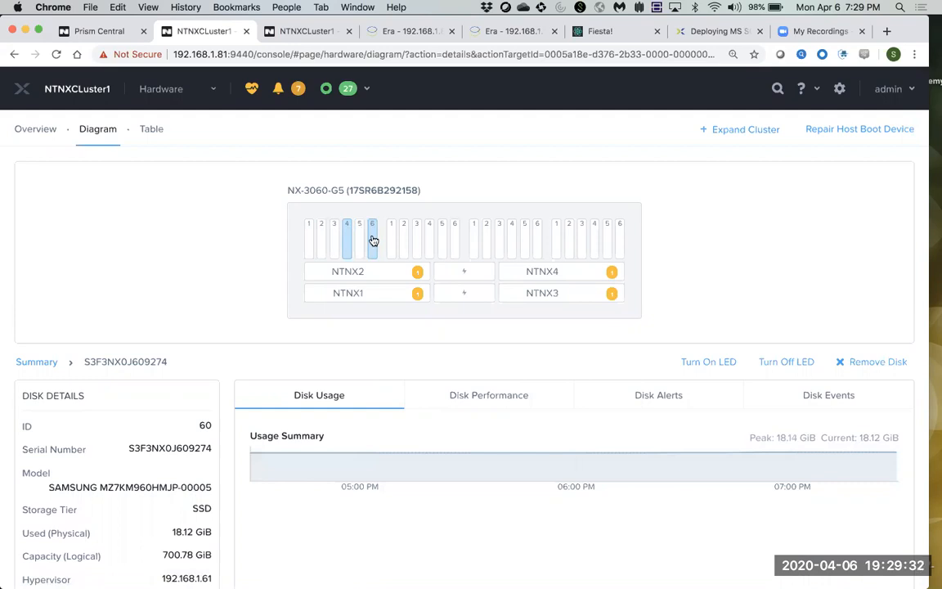
{"action": "left_click", "coordinate": [372, 239]}
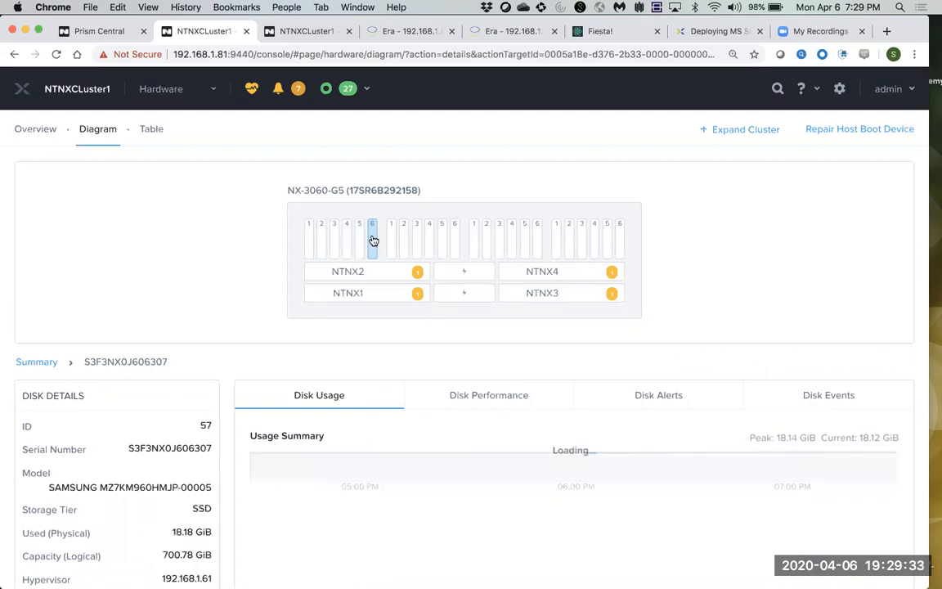
{"action": "left_click", "coordinate": [430, 243]}
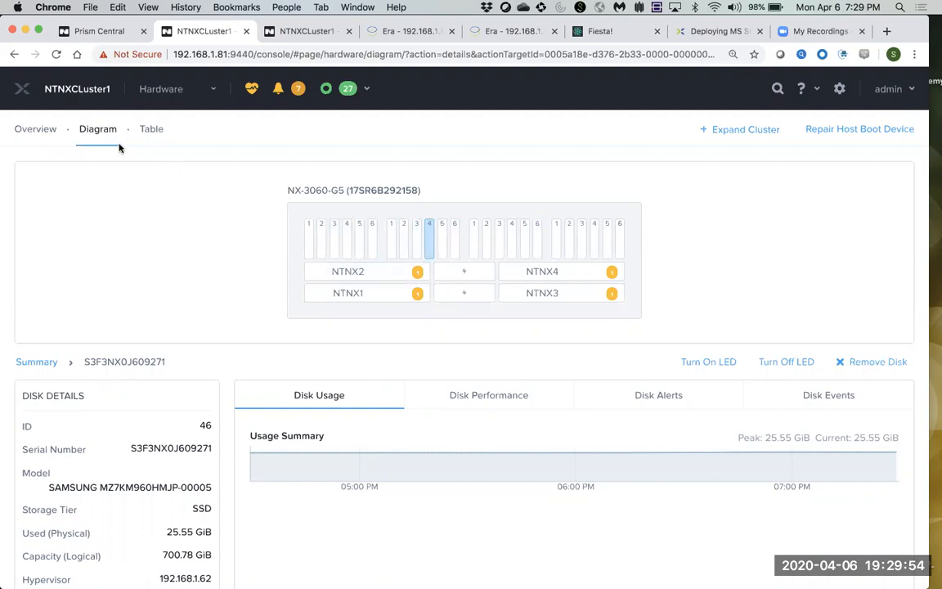
{"action": "left_click", "coordinate": [175, 93]}
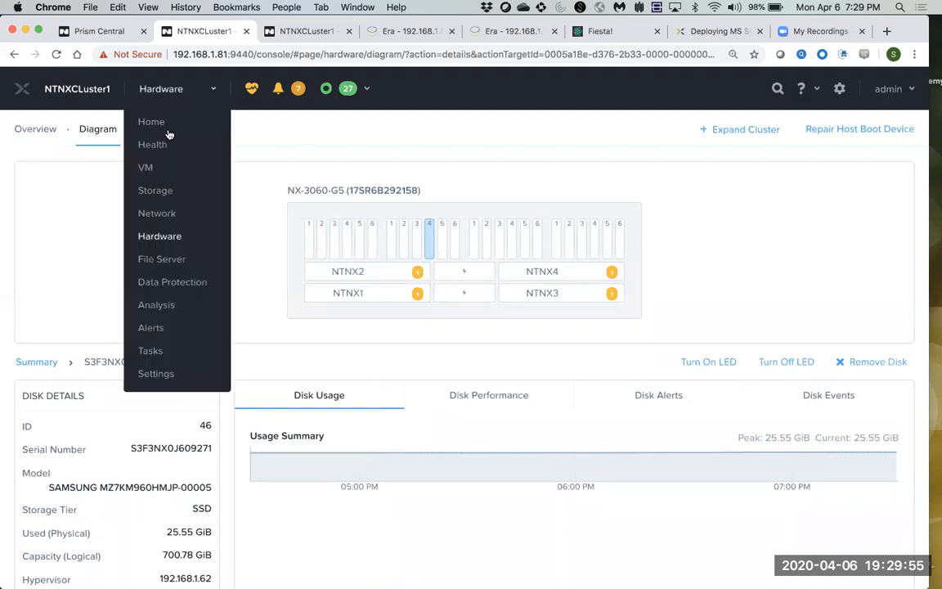
Check the storage pool's 15.61 TiB capacity and SelfServiceContainer's details (6.07 GiB used).
{"action": "left_click", "coordinate": [156, 190]}
{"action": "left_click", "coordinate": [246, 178]}
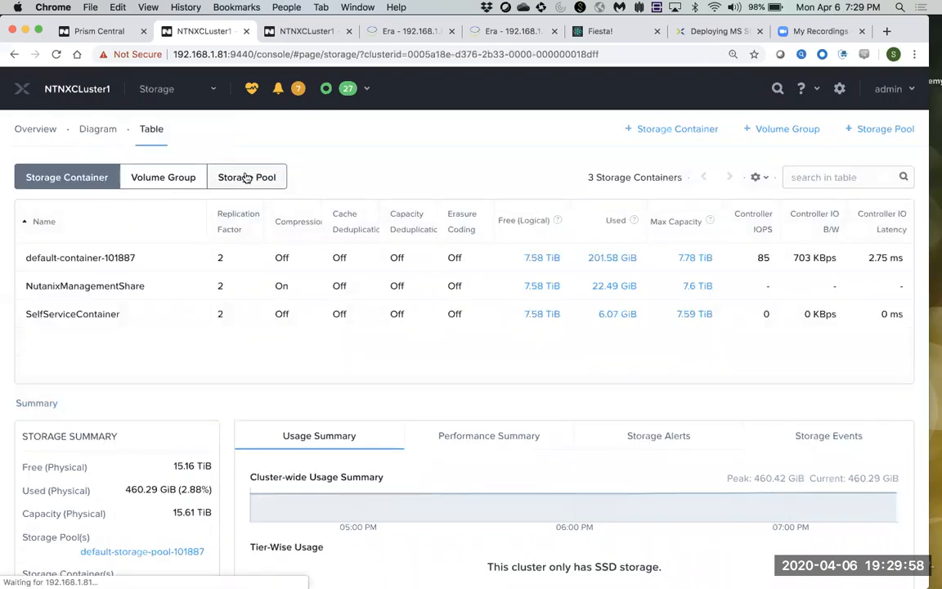
{"action": "left_click_drag", "start_coordinate": [647, 263], "coordinate": [589, 263]}
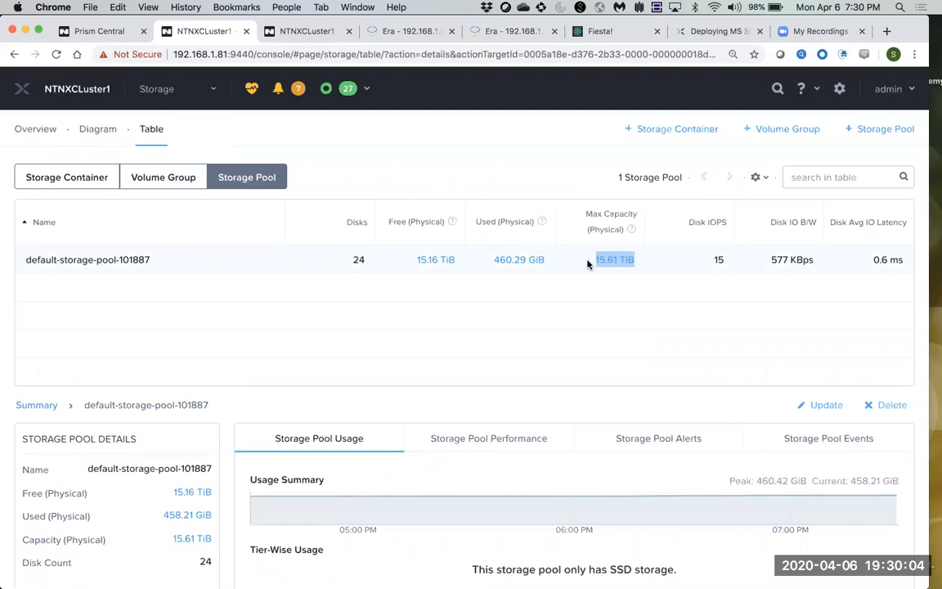
{"action": "left_click", "coordinate": [69, 181]}
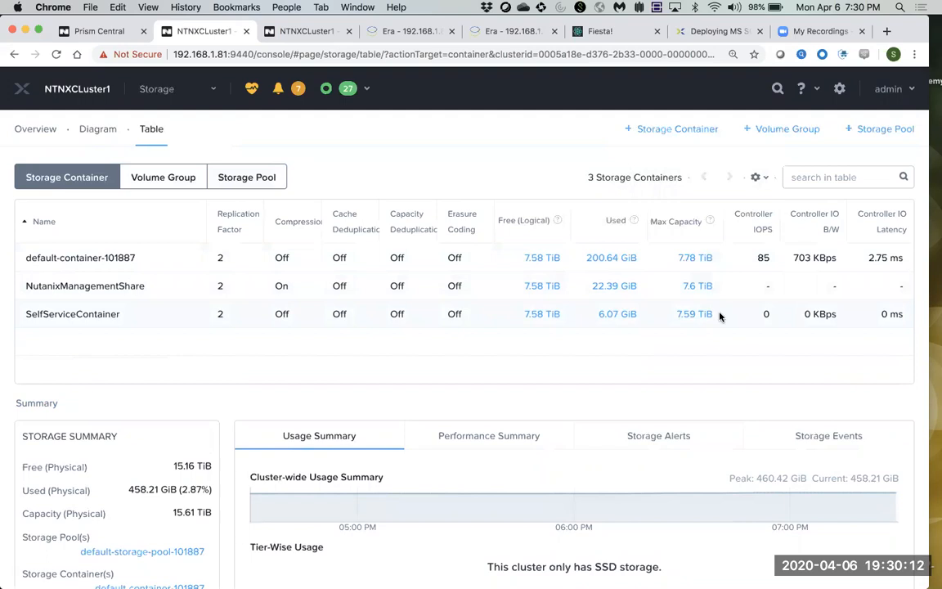
{"action": "left_click", "coordinate": [679, 322]}
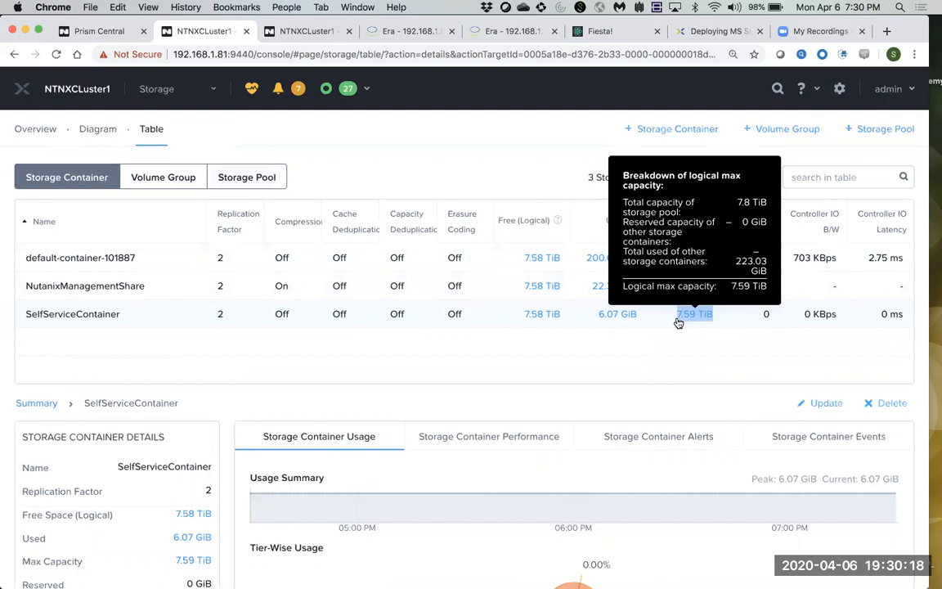
{"action": "left_click", "coordinate": [183, 103]}
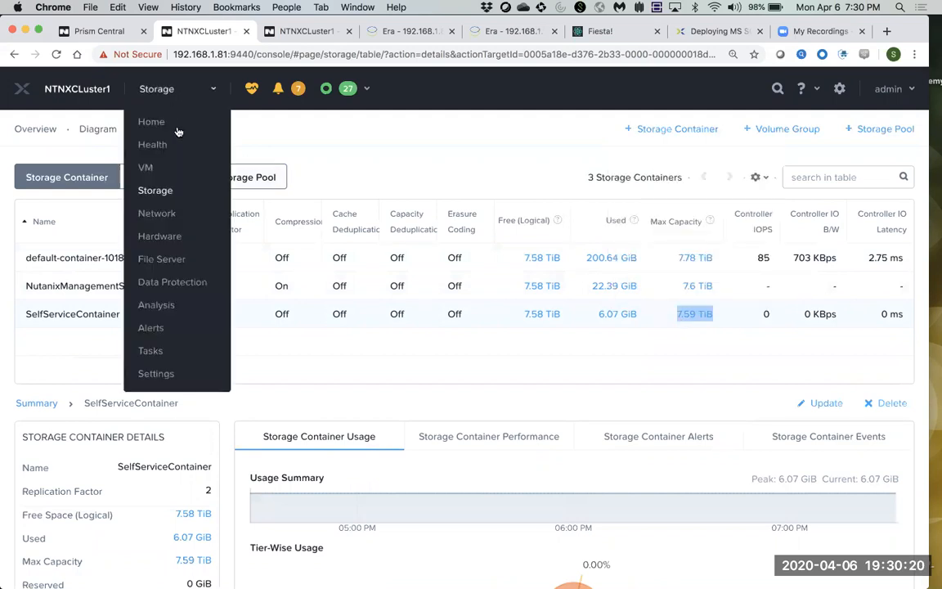
Locate the MSSQL-2016, MSSQL2 and Nutanix ERA server VMs in the VM table.
{"action": "left_click", "coordinate": [157, 168]}
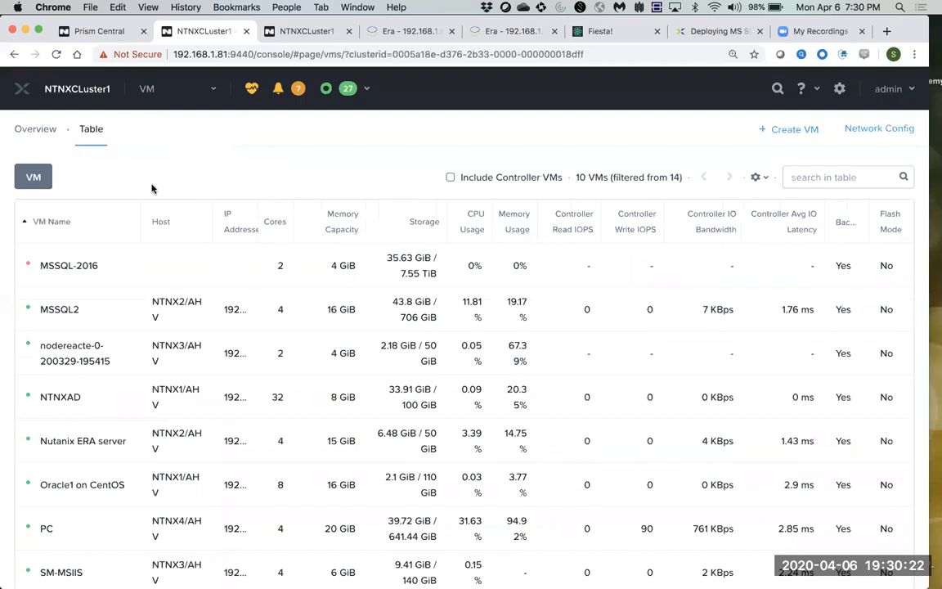
{"action": "left_click_drag", "start_coordinate": [106, 267], "coordinate": [40, 275]}
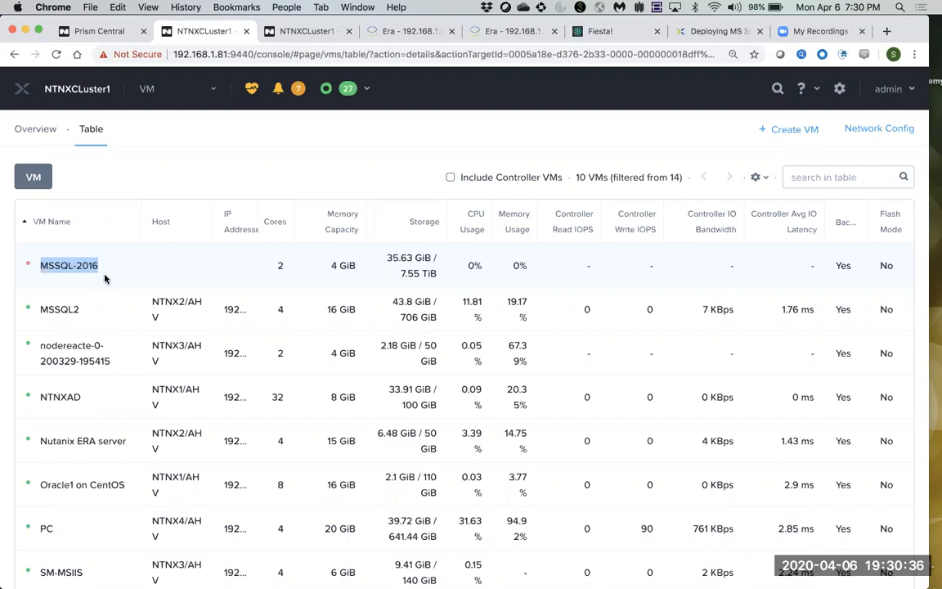
{"action": "left_click_drag", "start_coordinate": [92, 311], "coordinate": [34, 313]}
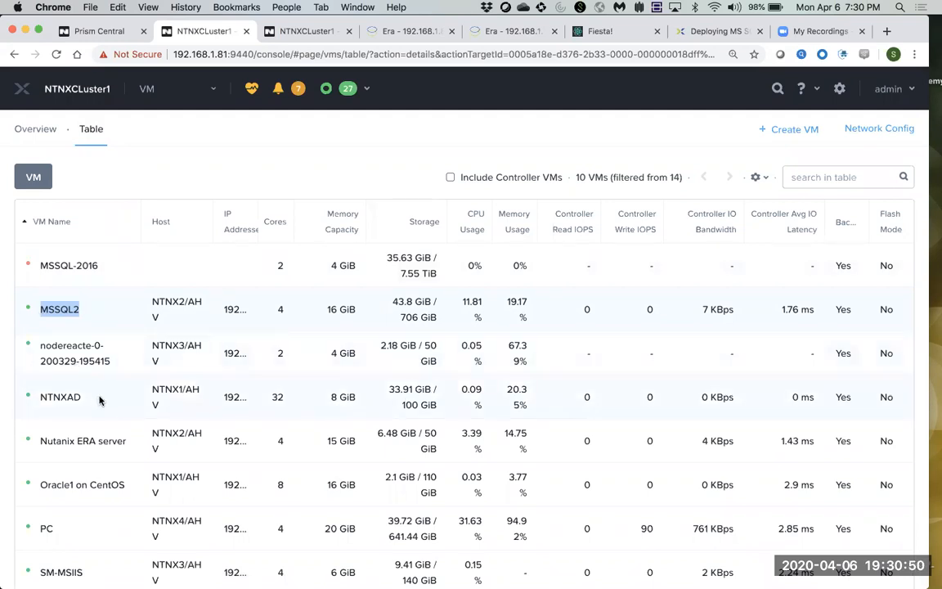
{"action": "left_click_drag", "start_coordinate": [128, 441], "coordinate": [40, 449]}
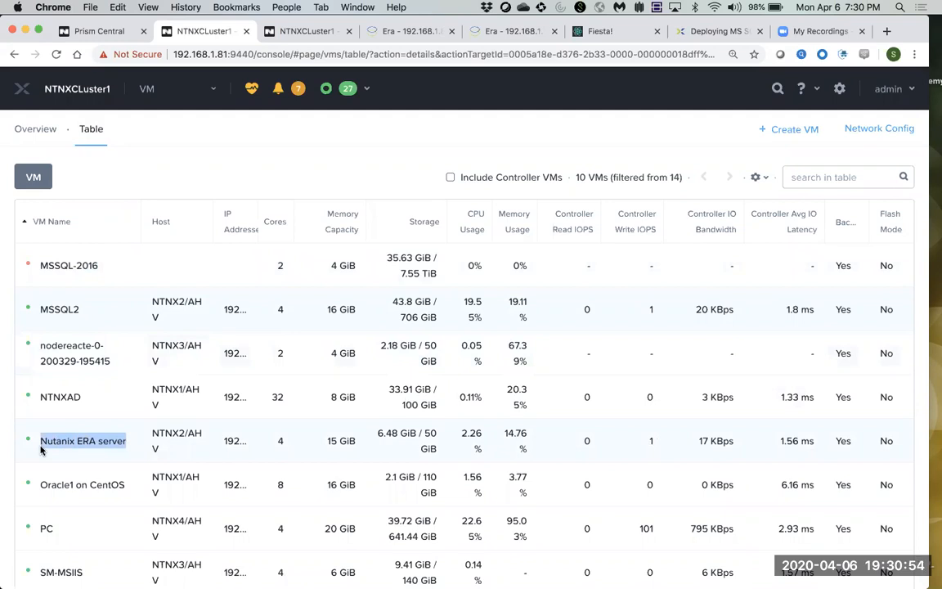
{"action": "mouse_move", "coordinate": [237, 443]}
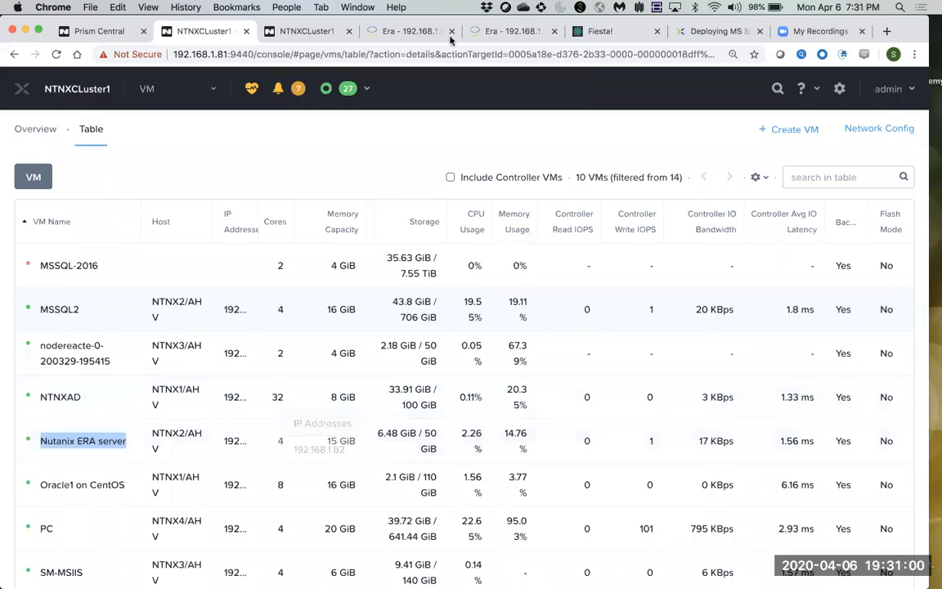
Switch to the Era dashboard and extend the expiring session.
{"action": "left_click", "coordinate": [423, 33]}
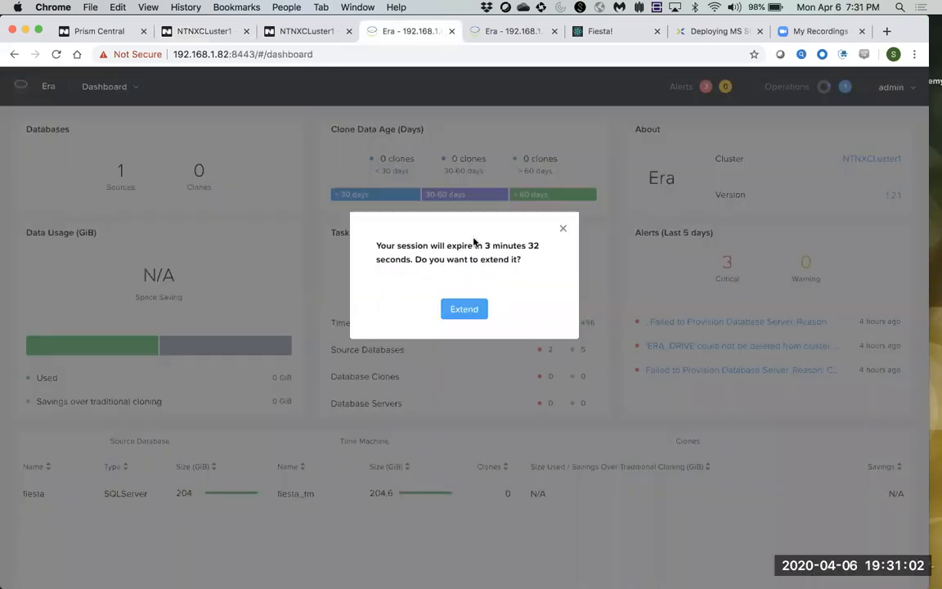
{"action": "left_click", "coordinate": [471, 313]}
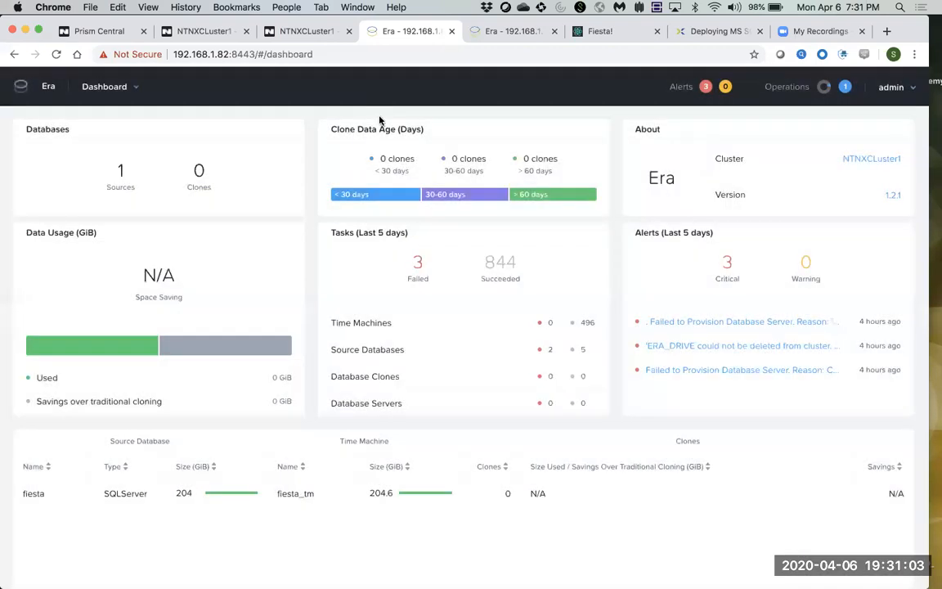
{"action": "left_click", "coordinate": [350, 54]}
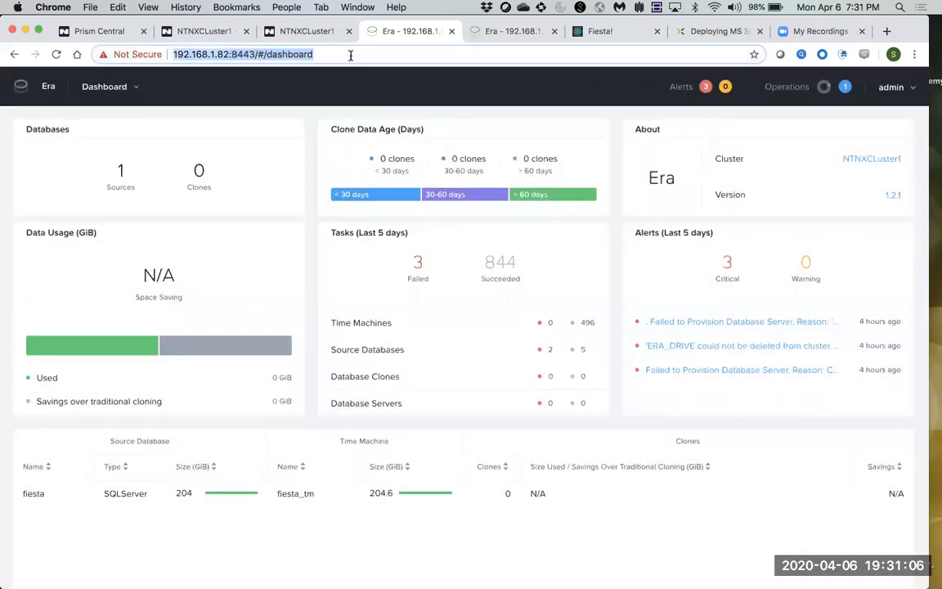
{"action": "left_click", "coordinate": [123, 88]}
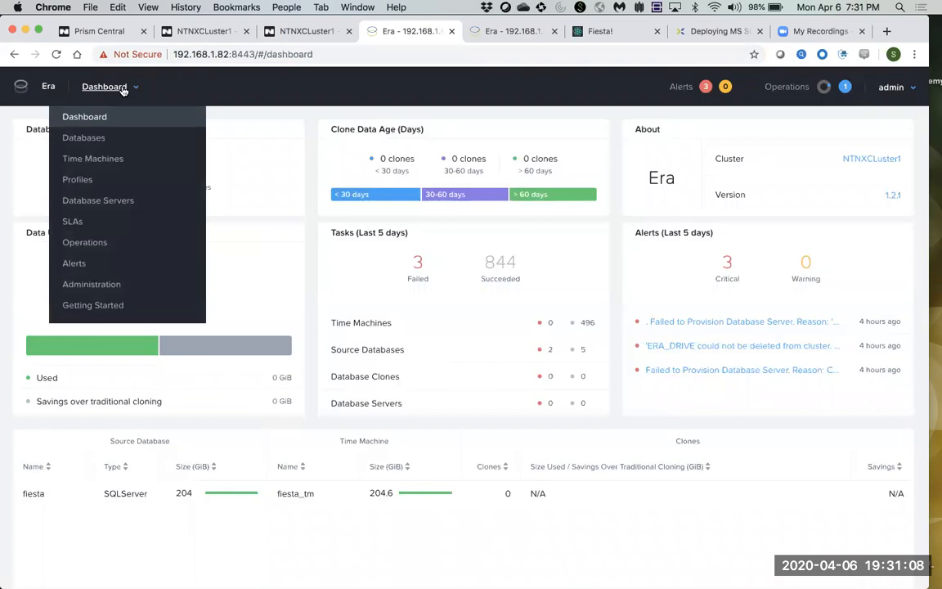
{"action": "left_click", "coordinate": [103, 117]}
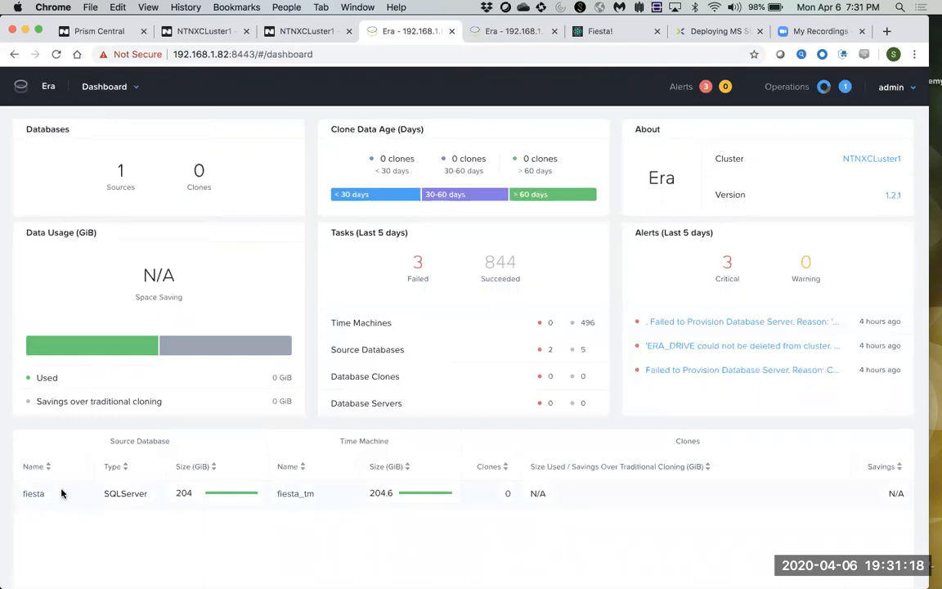
Locate the fiesta source database on the Era dashboard.
{"action": "left_click_drag", "start_coordinate": [59, 494], "coordinate": [20, 494]}
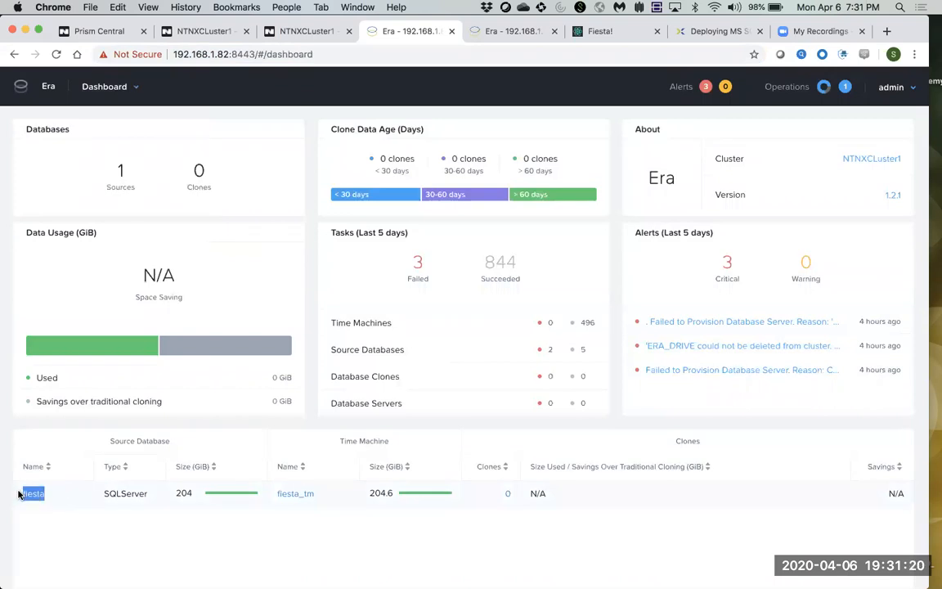
{"action": "left_click_drag", "start_coordinate": [180, 449], "coordinate": [108, 448]}
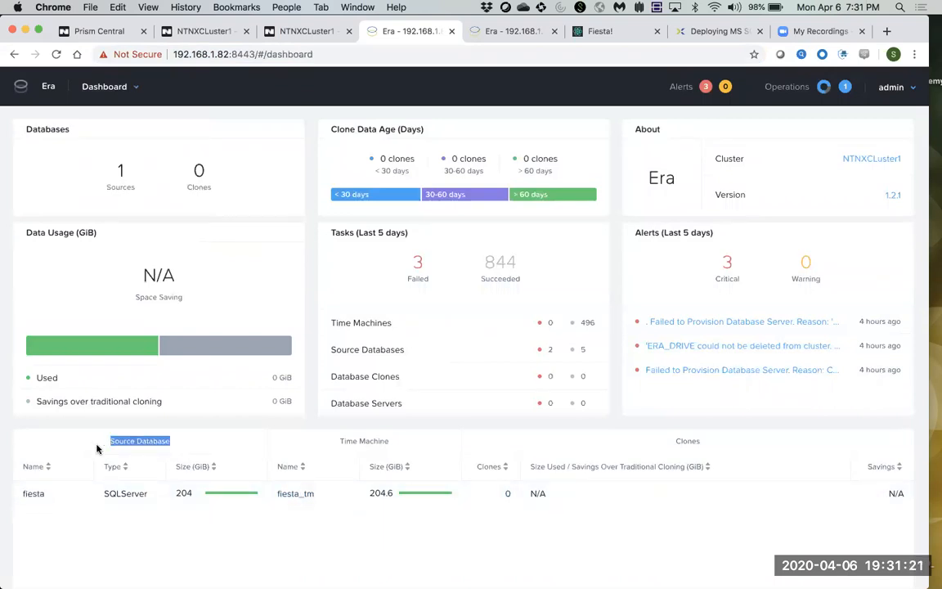
{"action": "left_click", "coordinate": [56, 498]}
{"action": "left_click_drag", "start_coordinate": [57, 498], "coordinate": [15, 499]}
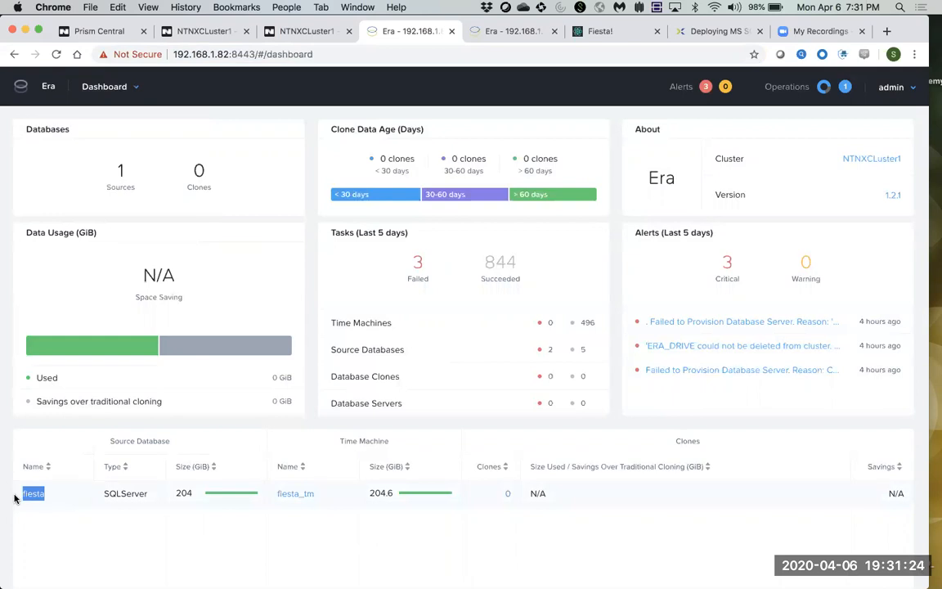
{"action": "left_click", "coordinate": [78, 530]}
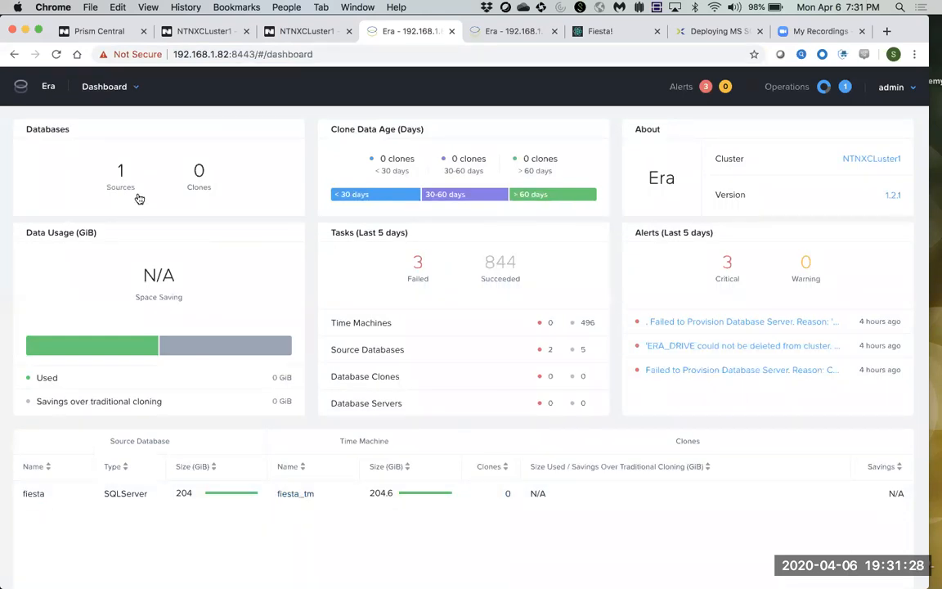
{"action": "left_click", "coordinate": [123, 95]}
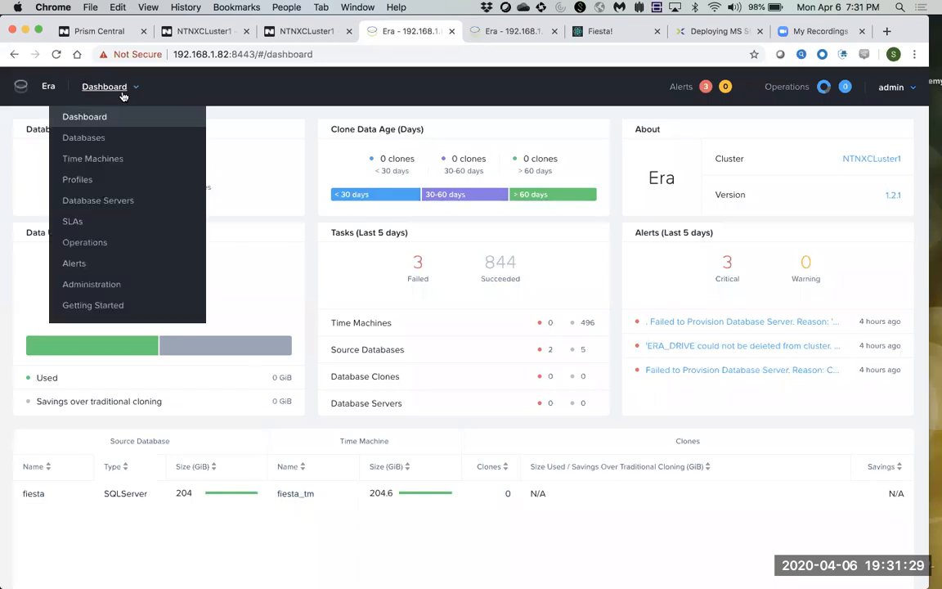
Go to Databases > Sources and start provisioning a single-node database.
{"action": "left_click", "coordinate": [101, 140]}
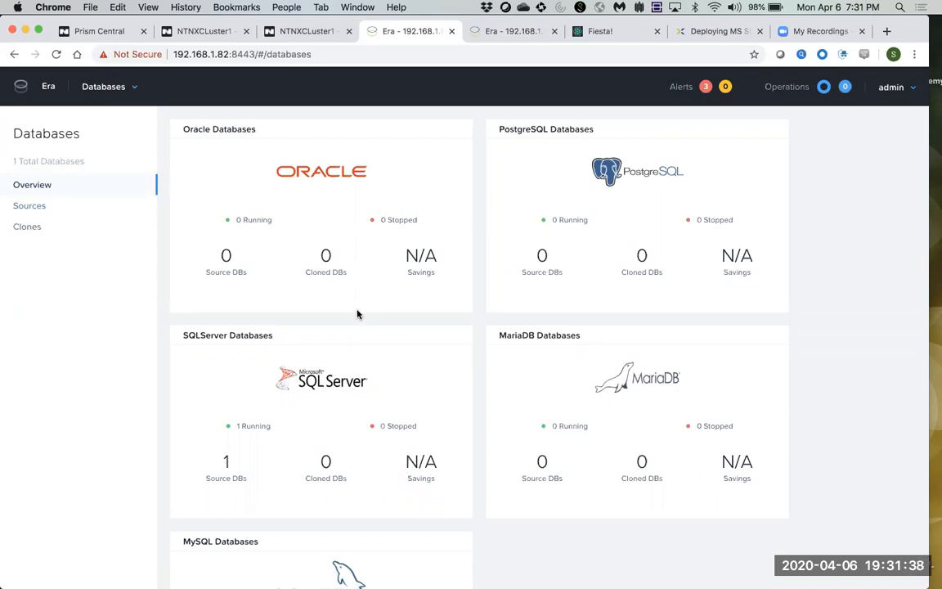
{"action": "scroll", "coordinate": [357, 314], "scroll_direction": "down", "scroll_amount": 1}
{"action": "scroll", "coordinate": [358, 314], "scroll_direction": "down", "scroll_amount": 3}
{"action": "scroll", "coordinate": [358, 313], "scroll_direction": "up", "scroll_amount": 3}
{"action": "left_click", "coordinate": [32, 206]}
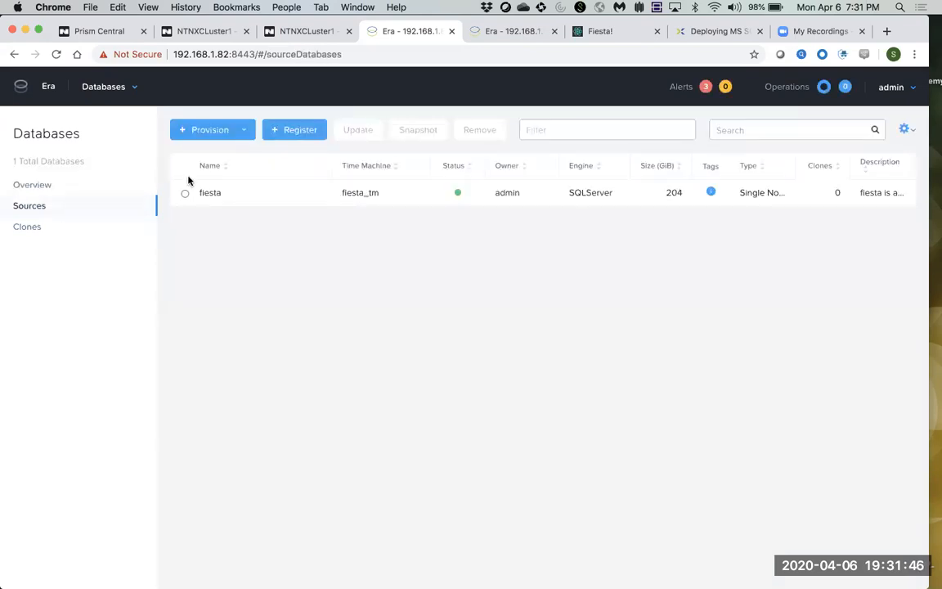
{"action": "left_click", "coordinate": [237, 136]}
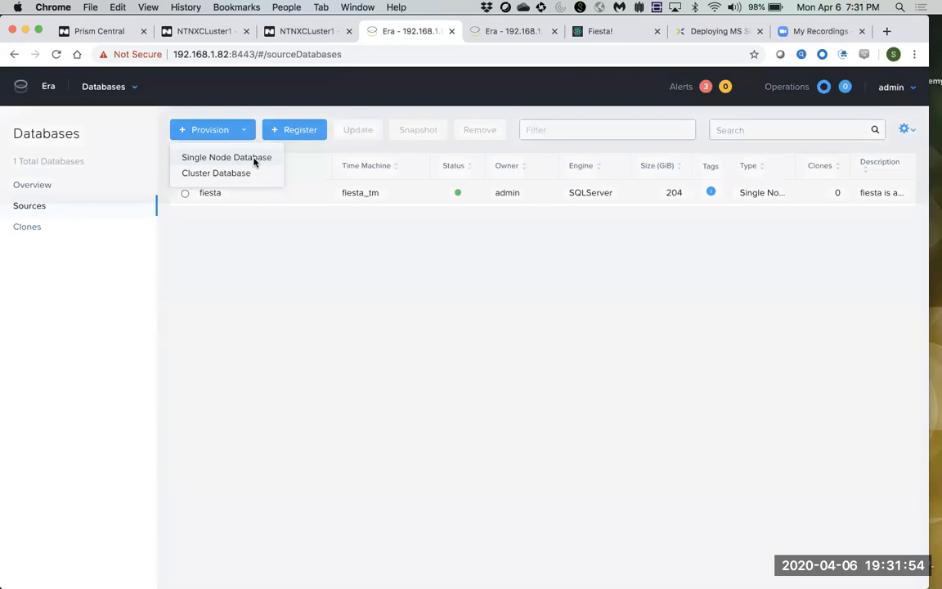
{"action": "left_click", "coordinate": [256, 158]}
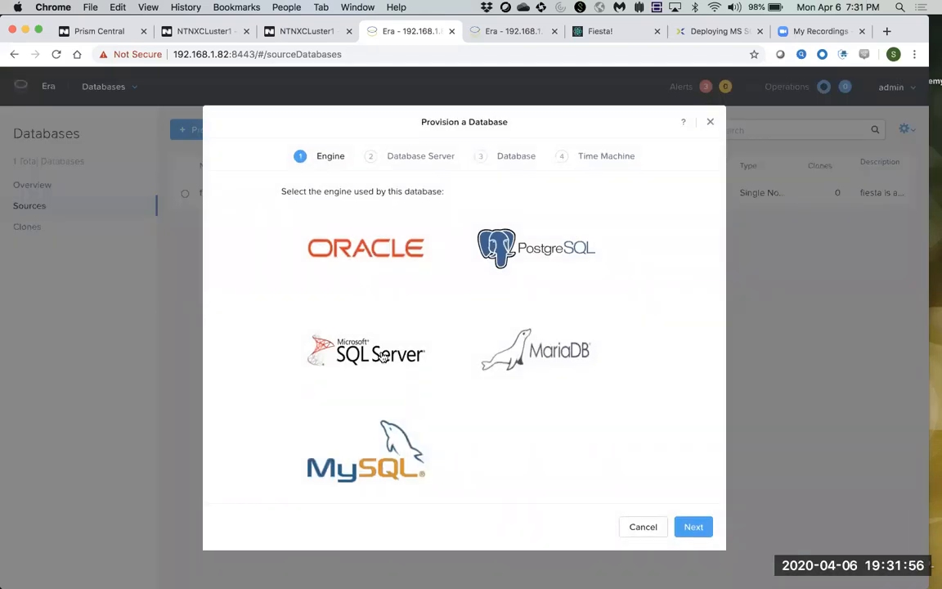
Choose SQL Server and name the new server MSSQL4 with the MSSQL-2016 software profile.
{"action": "left_click", "coordinate": [344, 321]}
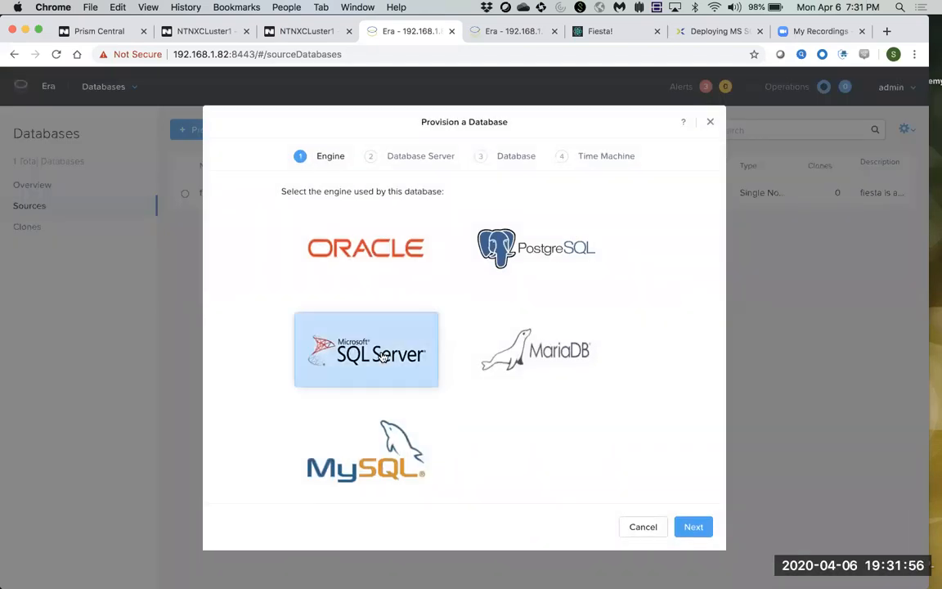
{"action": "left_click", "coordinate": [693, 527]}
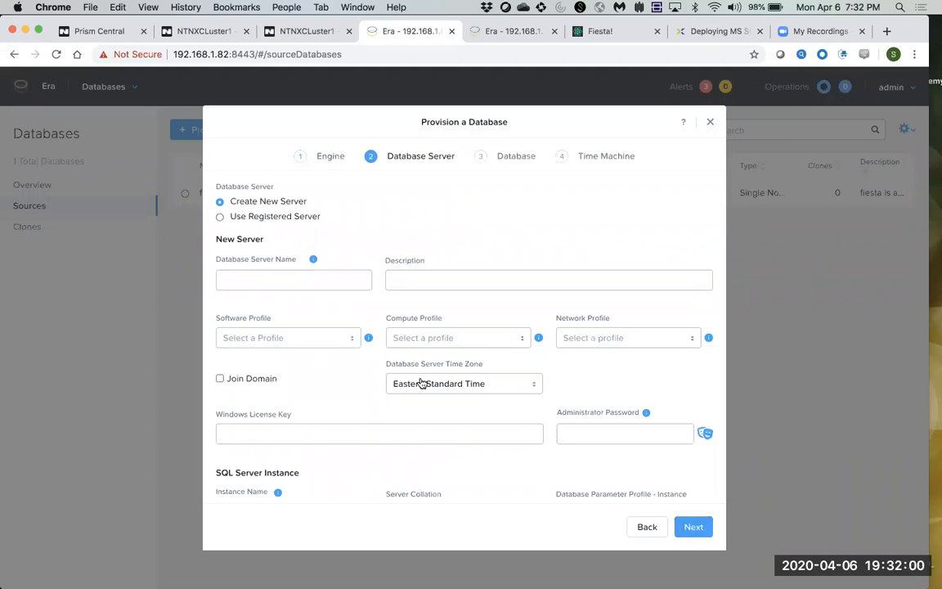
{"action": "left_click", "coordinate": [297, 279]}
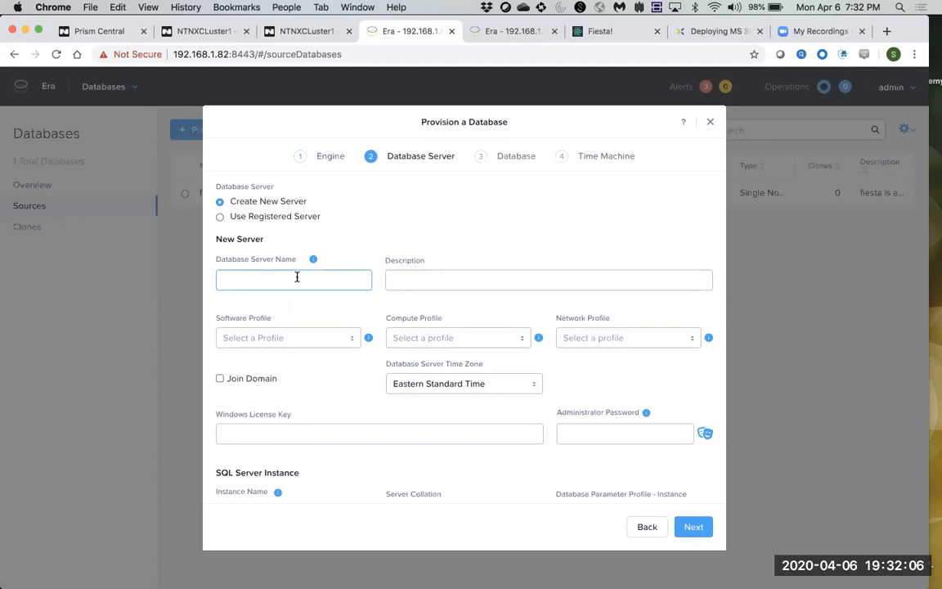
{"action": "type", "text": "MSSQL4"}
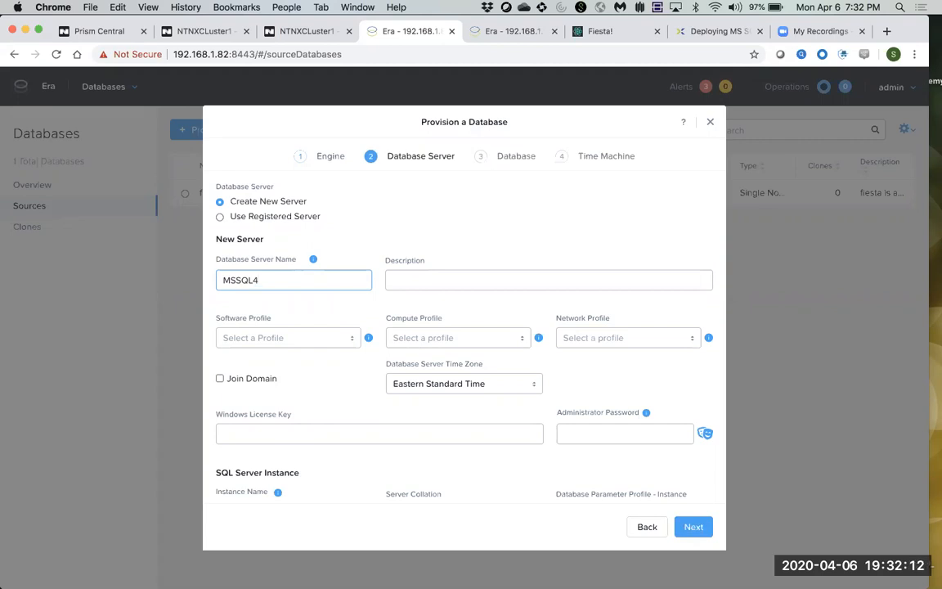
{"action": "left_click", "coordinate": [278, 338]}
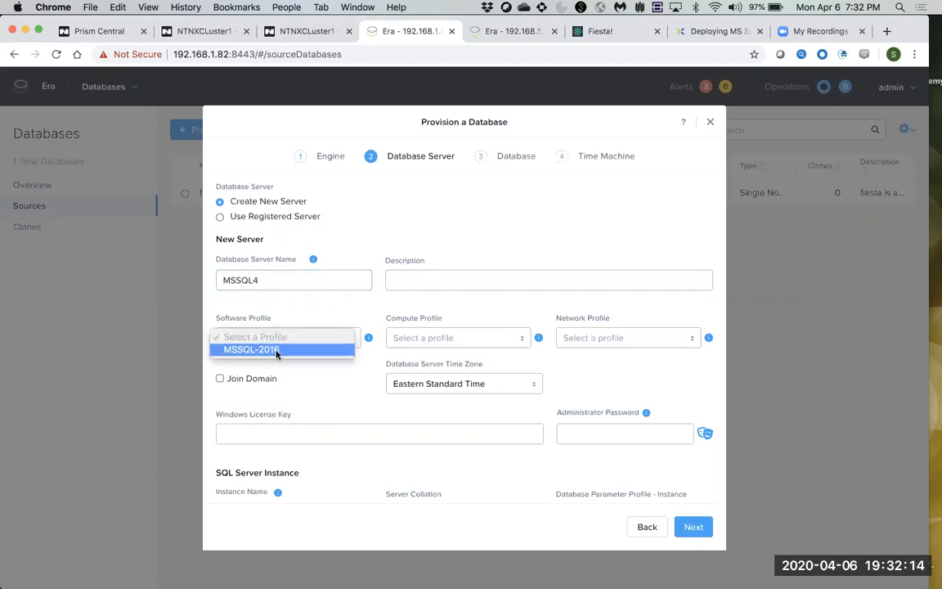
{"action": "left_click", "coordinate": [277, 351]}
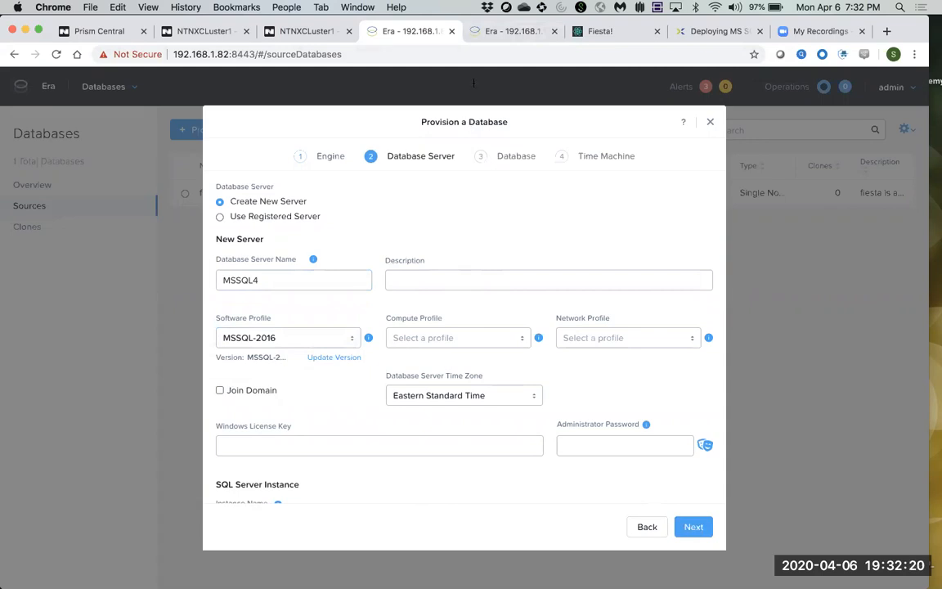
Extend the session in the second Era tab.
{"action": "left_click", "coordinate": [508, 33]}
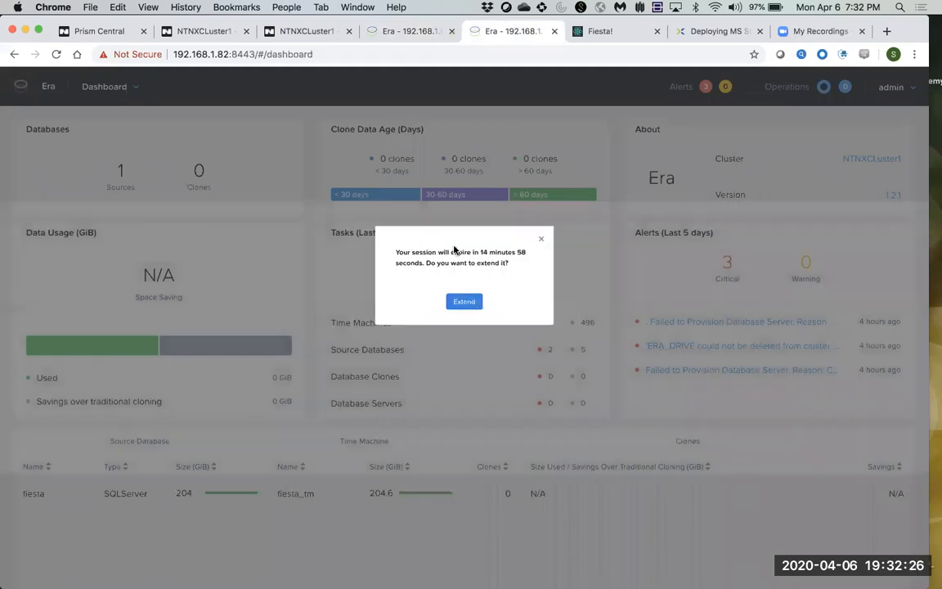
{"action": "left_click", "coordinate": [463, 308]}
{"action": "left_click", "coordinate": [122, 87]}
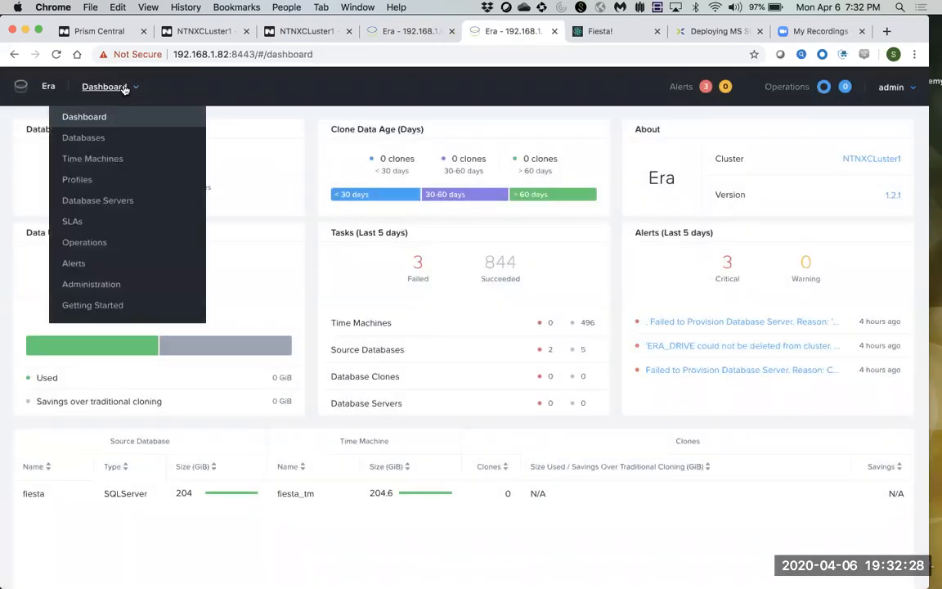
Open MSSQL-2016's versions and preview a new version from MSSQL2, then cancel.
{"action": "left_click", "coordinate": [80, 180]}
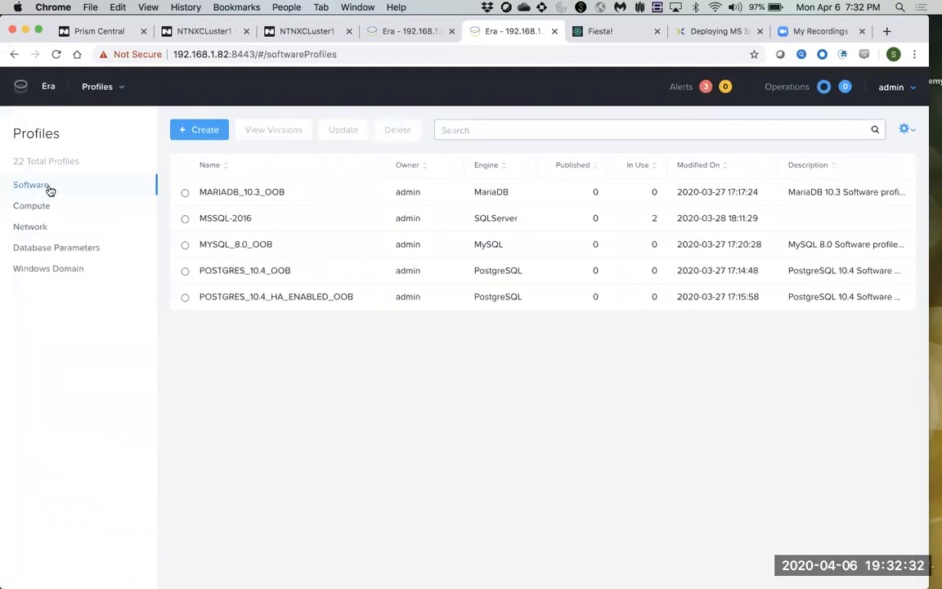
{"action": "left_click_drag", "start_coordinate": [255, 218], "coordinate": [187, 217]}
{"action": "left_click", "coordinate": [217, 221]}
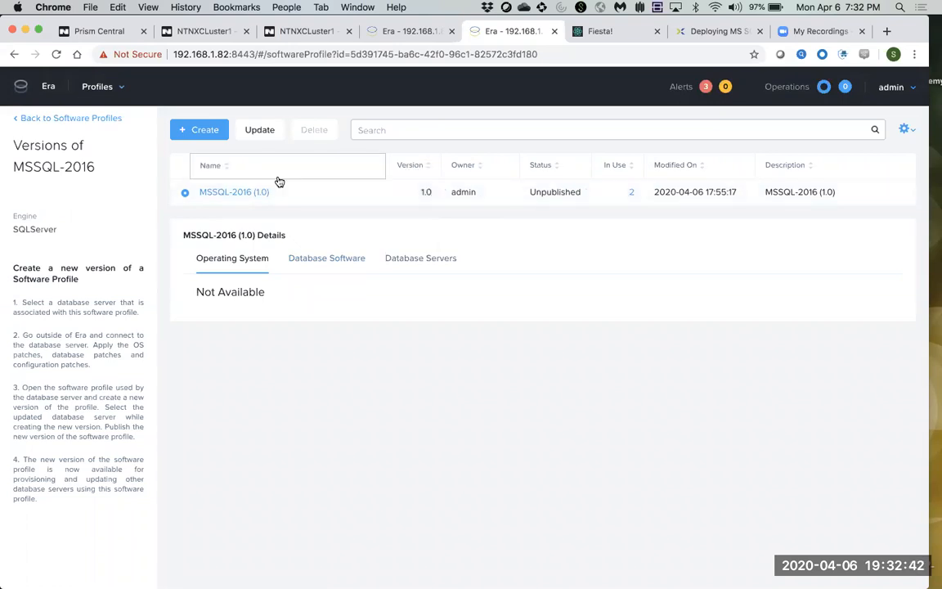
{"action": "left_click", "coordinate": [211, 132]}
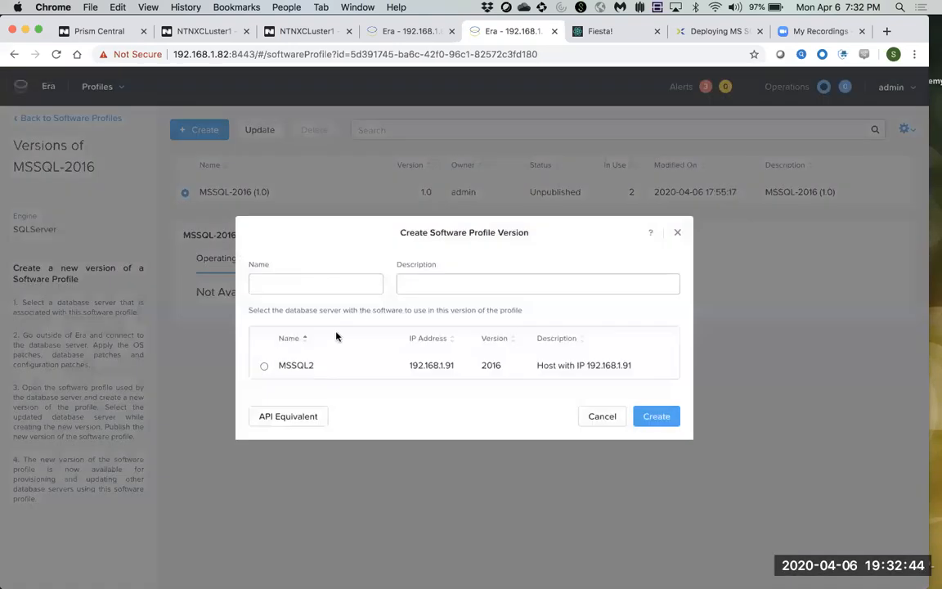
{"action": "left_click_drag", "start_coordinate": [325, 366], "coordinate": [274, 370]}
{"action": "left_click", "coordinate": [265, 370]}
{"action": "left_click", "coordinate": [600, 417]}
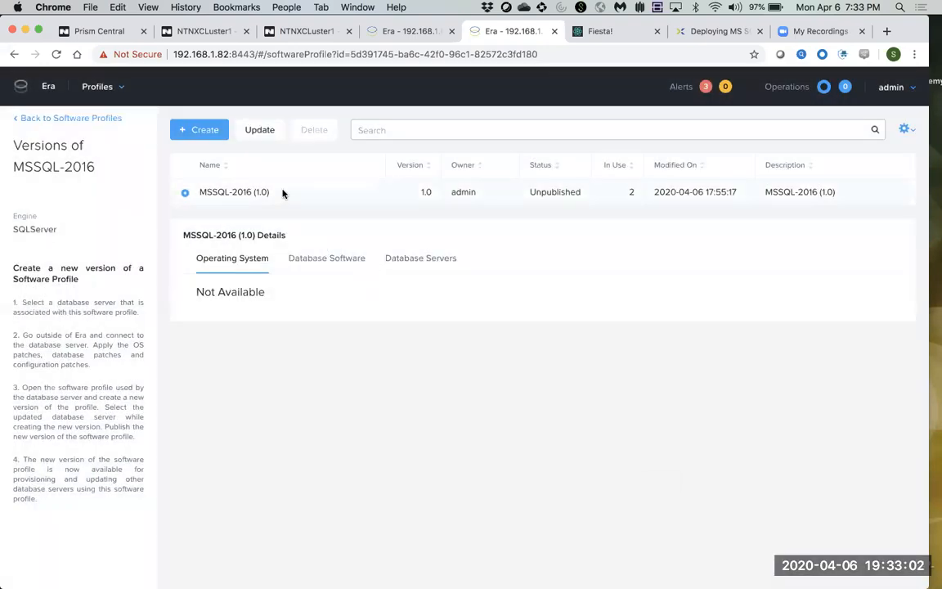
{"action": "left_click_drag", "start_coordinate": [270, 193], "coordinate": [196, 200]}
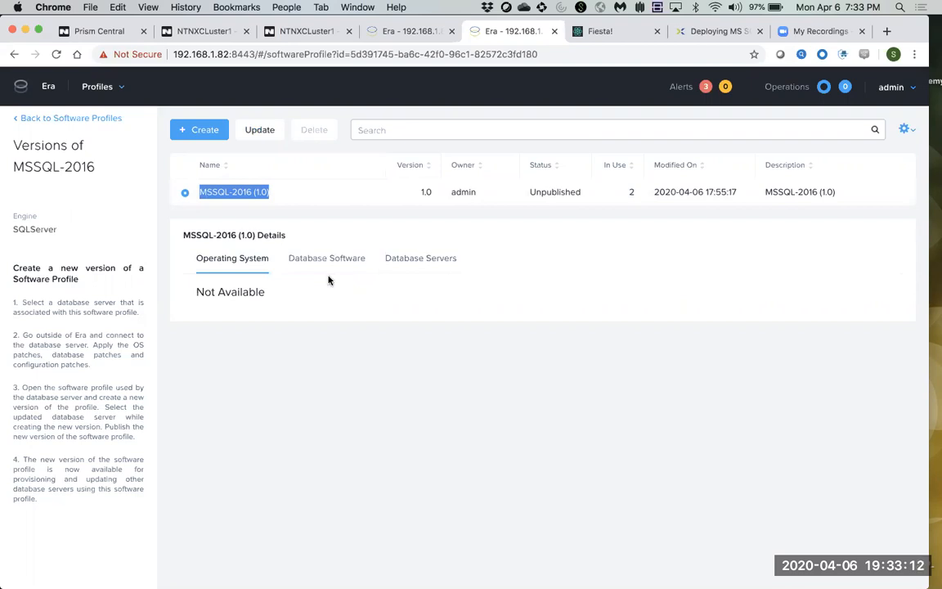
Give MSSQL4 the CUSTOM_EXTRA_SMALL compute profile in the provisioning form.
{"action": "left_click", "coordinate": [423, 32]}
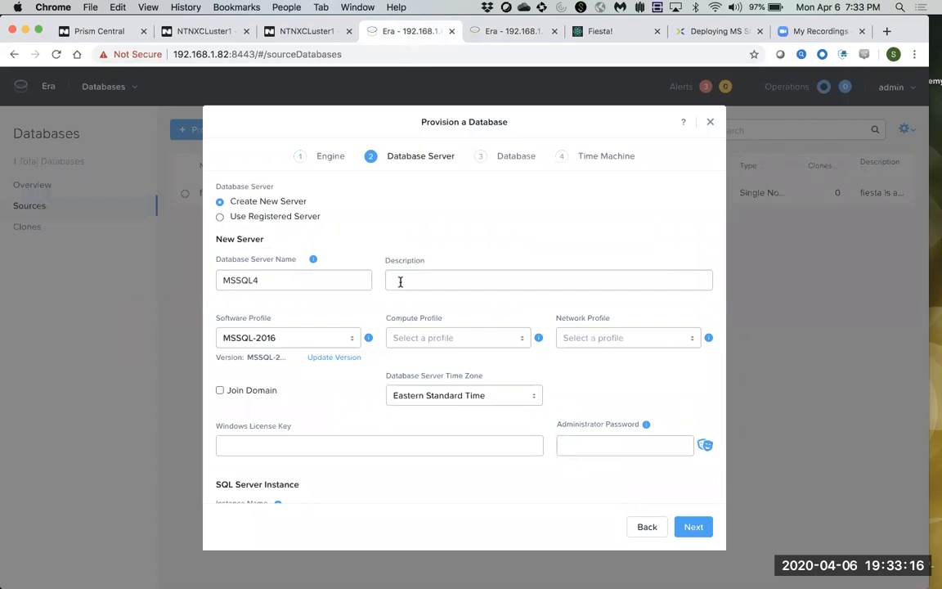
{"action": "left_click", "coordinate": [443, 337]}
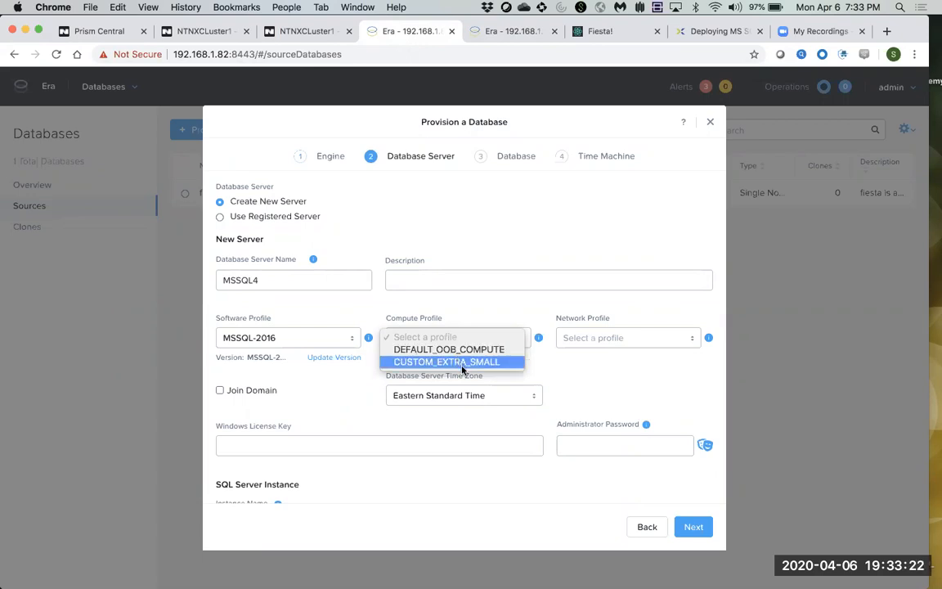
{"action": "left_click", "coordinate": [462, 362]}
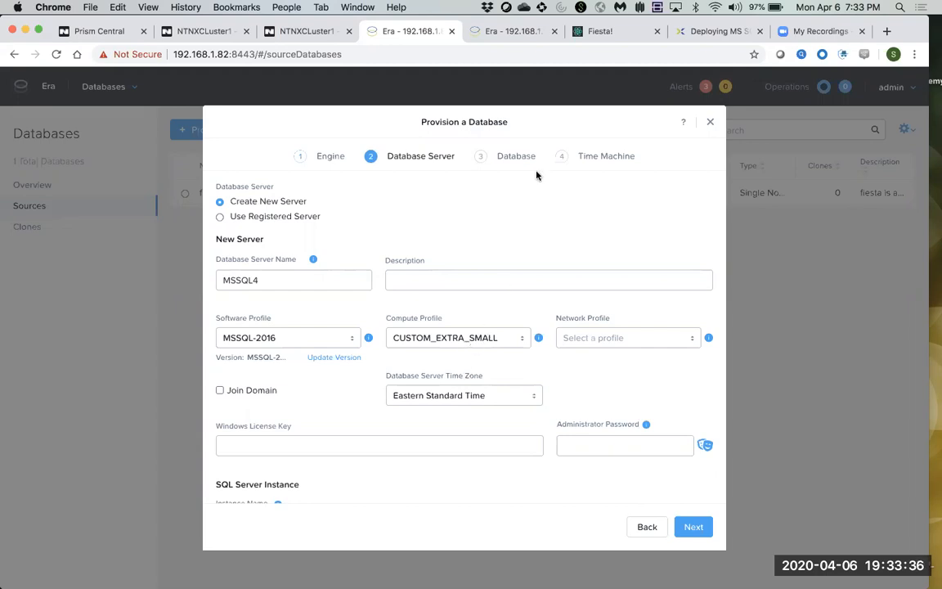
{"action": "left_click", "coordinate": [520, 32]}
Review the DEFAULT_OOB_COMPUTE and CUSTOM_EXTRA_SMALL compute profiles, cancel a new one, and return to provisioning.
{"action": "left_click", "coordinate": [39, 122]}
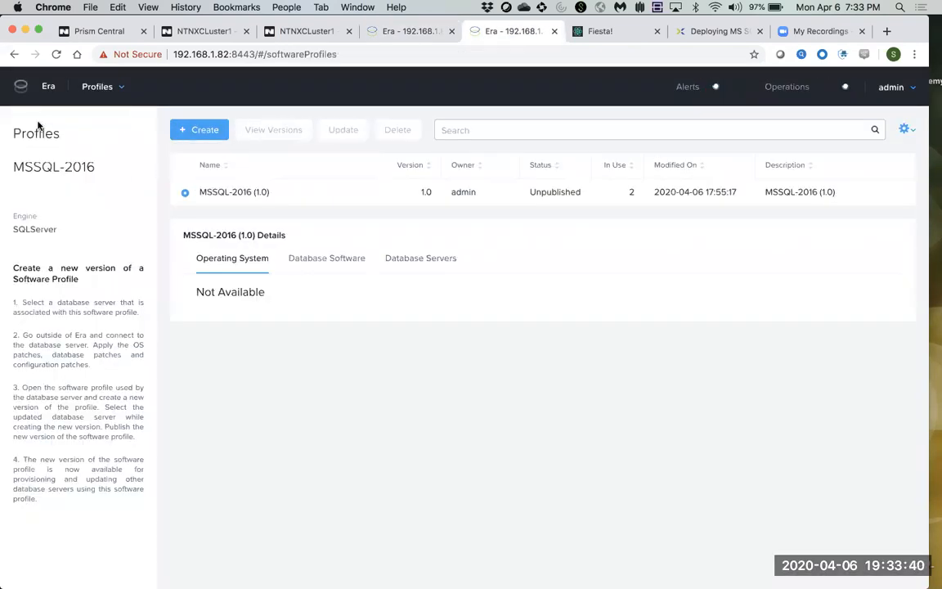
{"action": "left_click", "coordinate": [36, 206]}
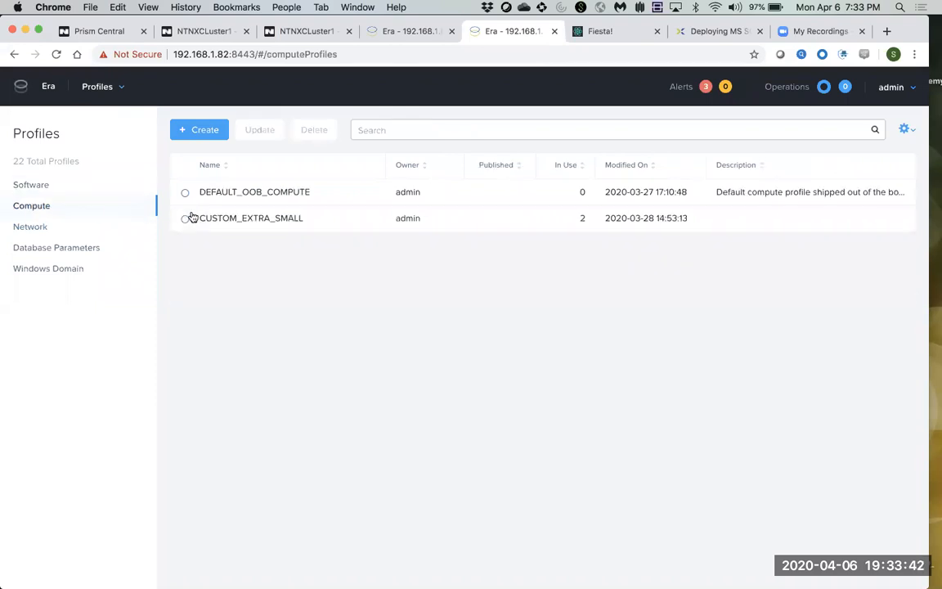
{"action": "left_click_drag", "start_coordinate": [305, 221], "coordinate": [204, 193]}
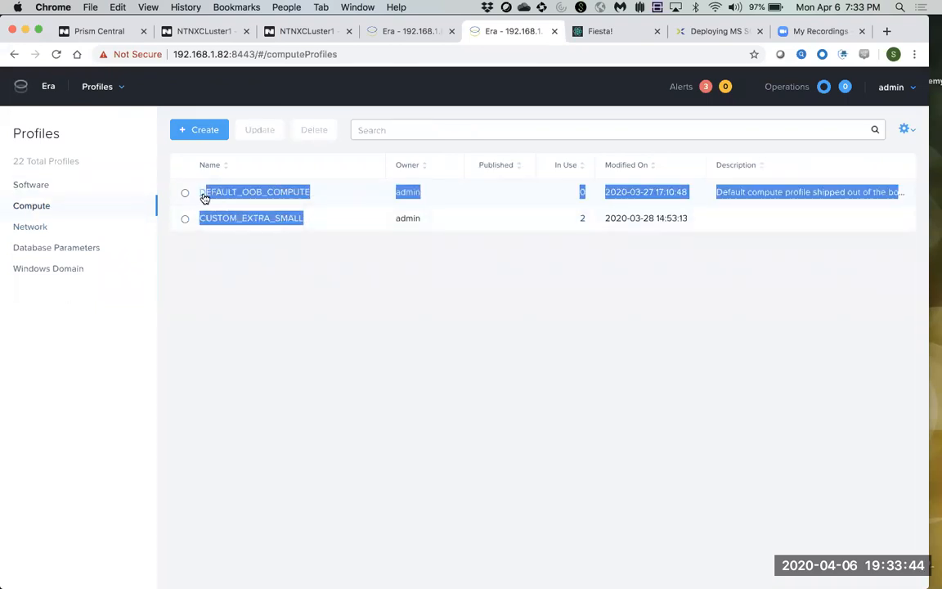
{"action": "left_click", "coordinate": [196, 136]}
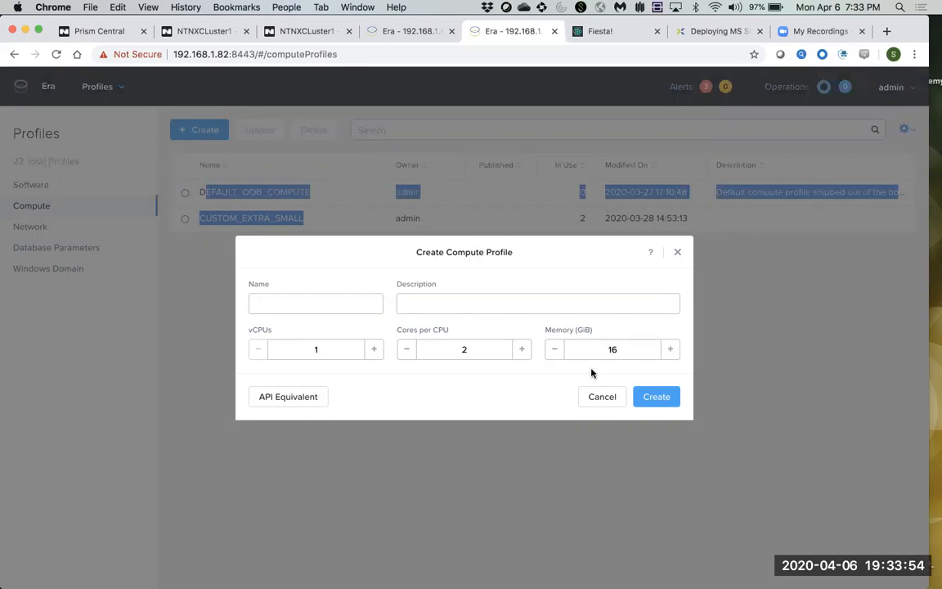
{"action": "left_click", "coordinate": [600, 399]}
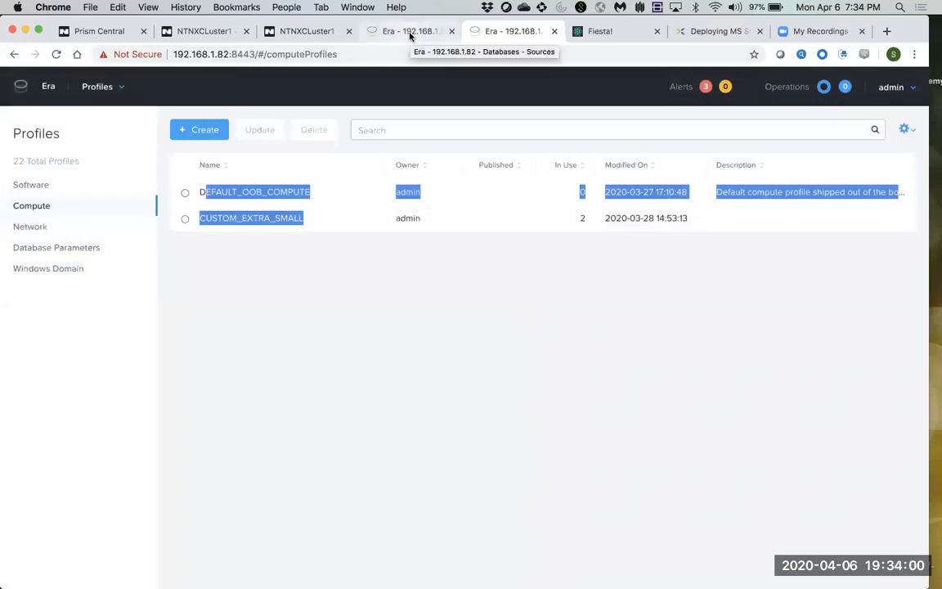
{"action": "left_click", "coordinate": [410, 35]}
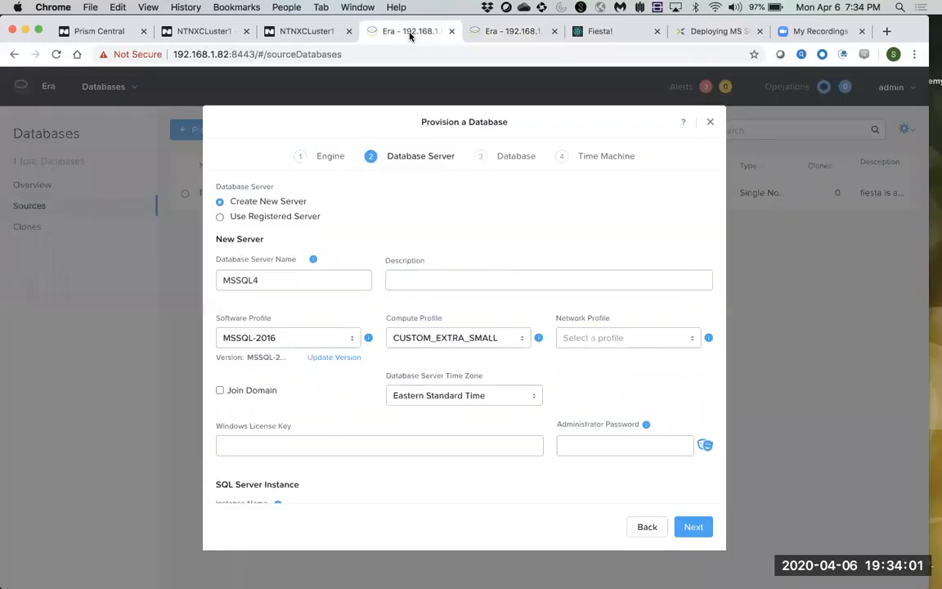
Choose MSSQL-NETWORK as the server's network profile, then list network profiles in the other Era tab.
{"action": "left_click", "coordinate": [586, 346]}
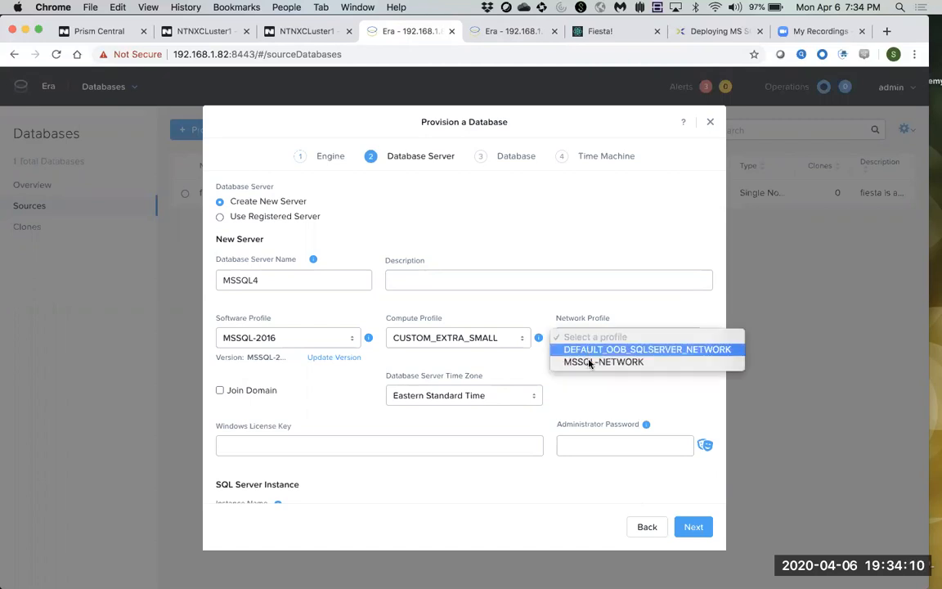
{"action": "left_click", "coordinate": [588, 361]}
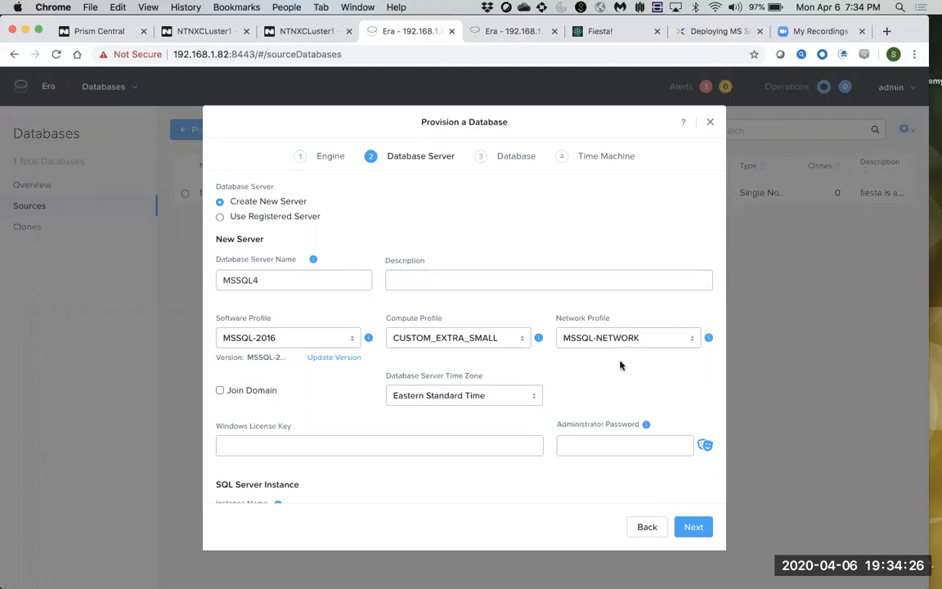
{"action": "left_click", "coordinate": [509, 32]}
{"action": "left_click", "coordinate": [33, 229]}
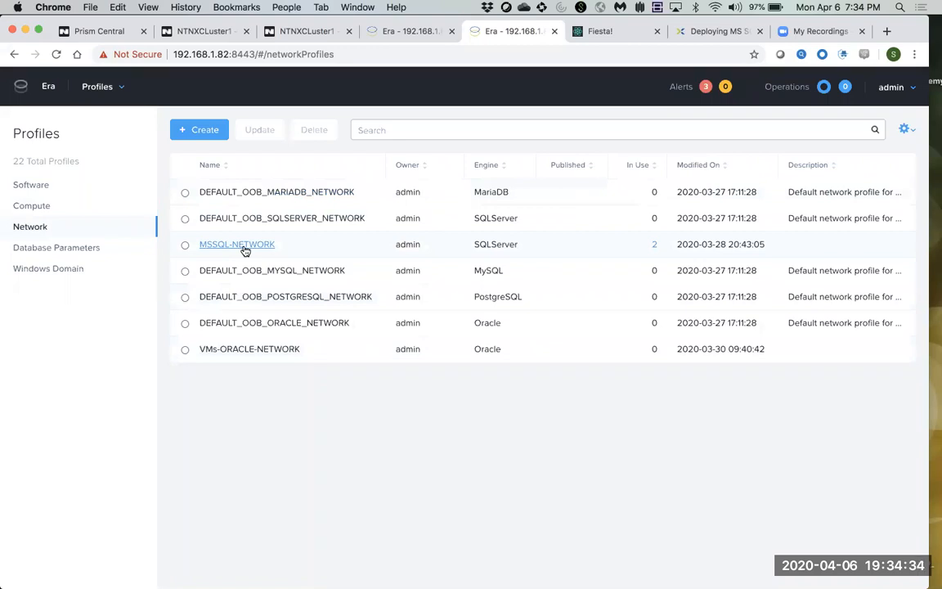
Inspect MSSQL-NETWORK's details (vLAN VMs), then try a new SQL Server network profile and cancel it.
{"action": "left_click", "coordinate": [244, 250]}
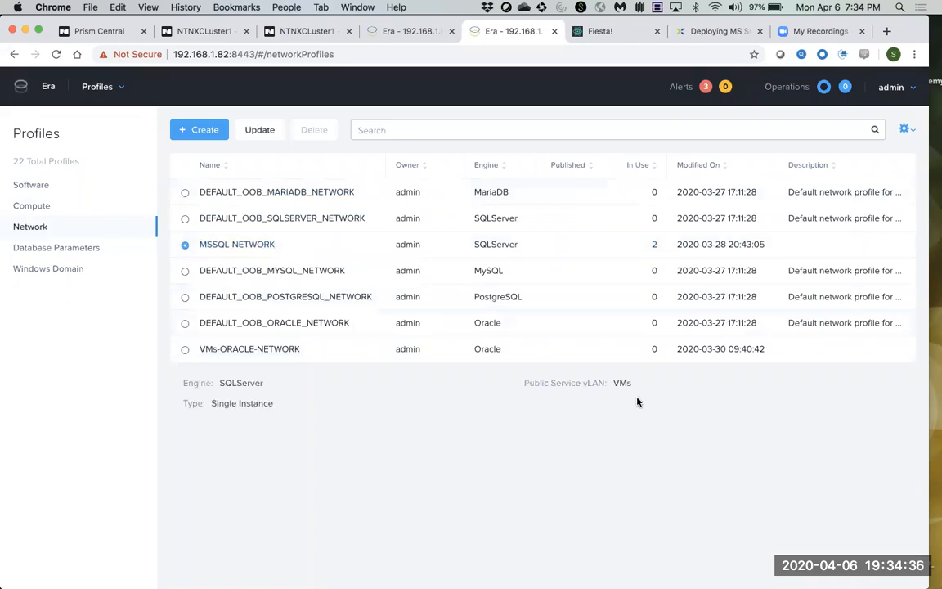
{"action": "left_click_drag", "start_coordinate": [645, 383], "coordinate": [585, 393]}
{"action": "left_click", "coordinate": [203, 132]}
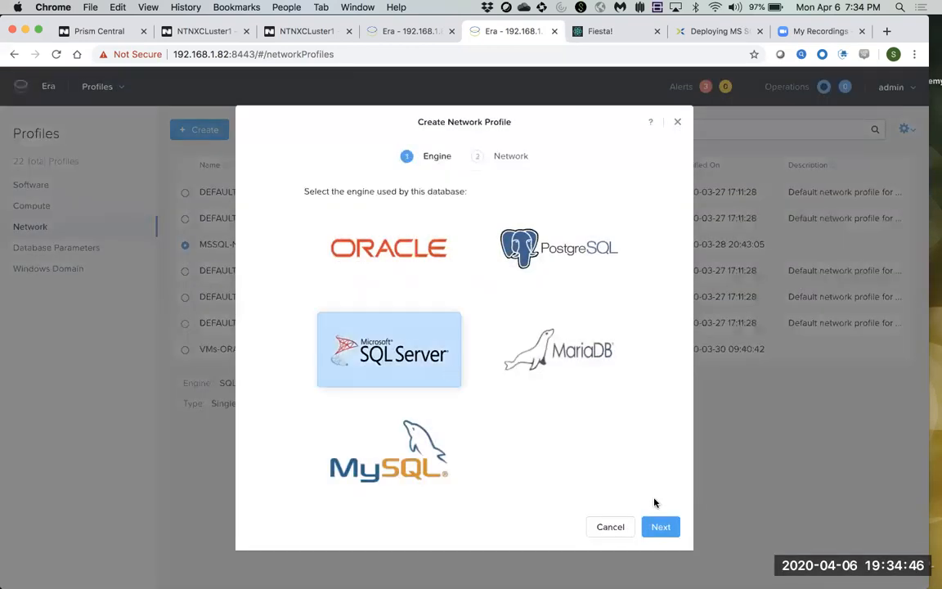
{"action": "left_click", "coordinate": [661, 527]}
{"action": "left_click", "coordinate": [334, 299]}
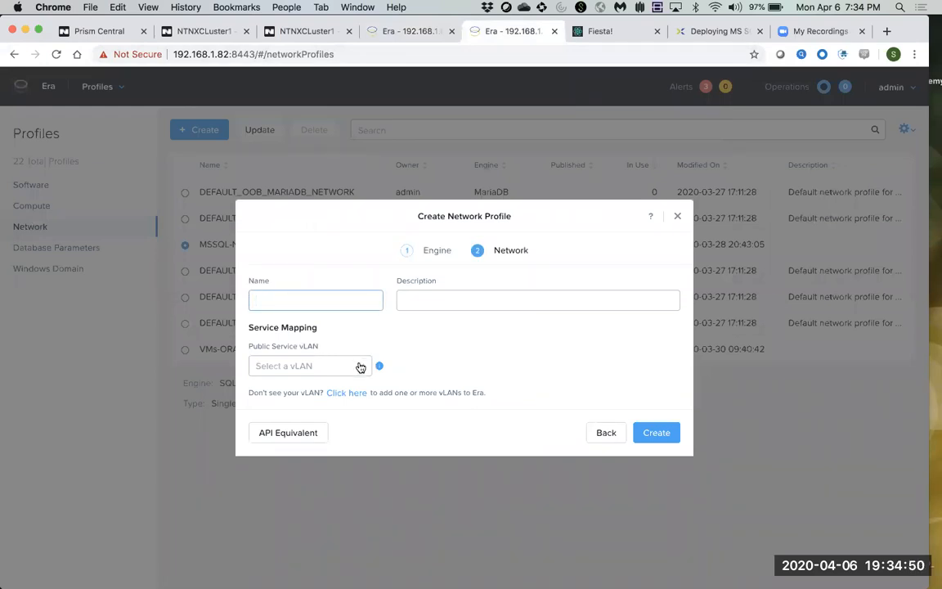
{"action": "left_click", "coordinate": [361, 365]}
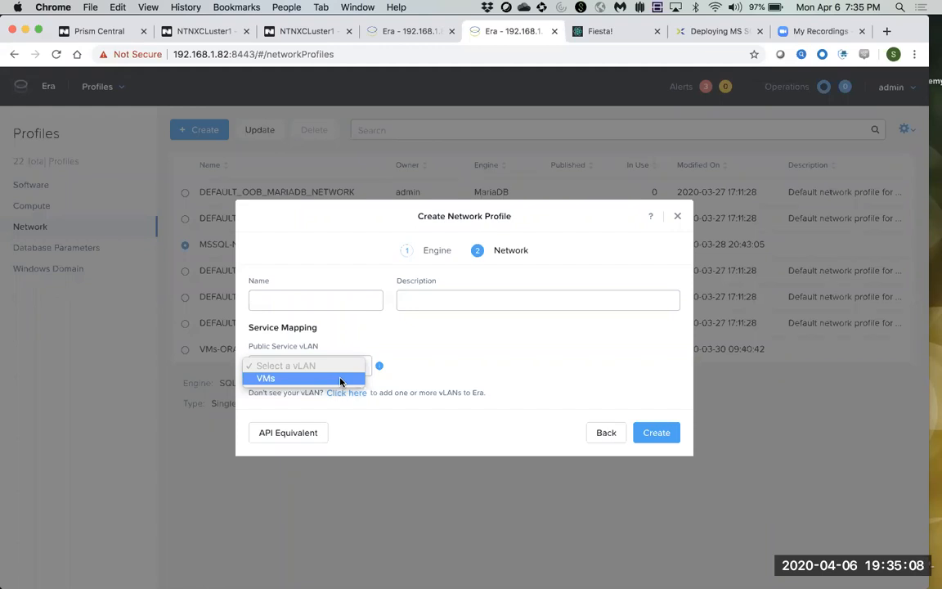
{"action": "left_click", "coordinate": [472, 426]}
{"action": "left_click", "coordinate": [597, 431]}
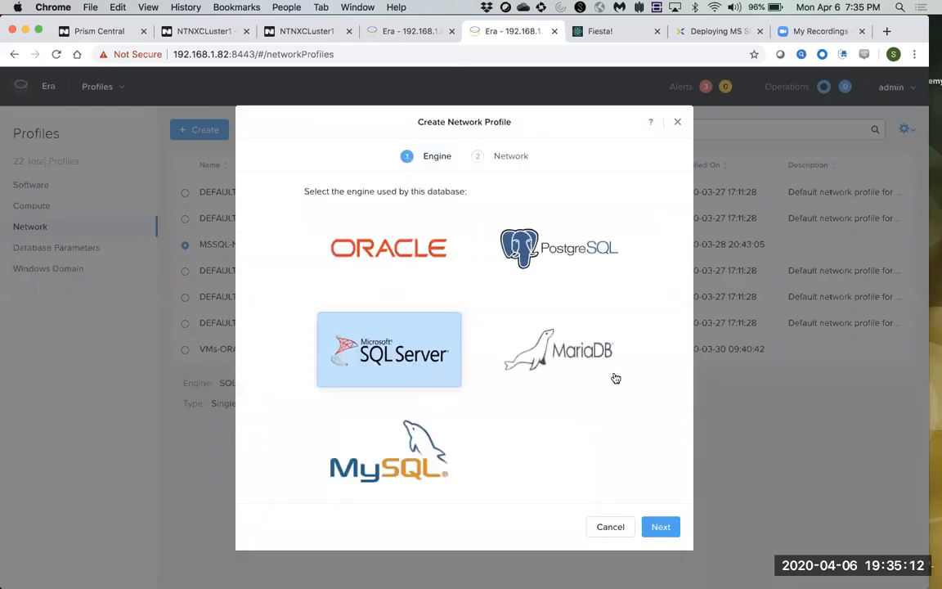
{"action": "left_click", "coordinate": [608, 528]}
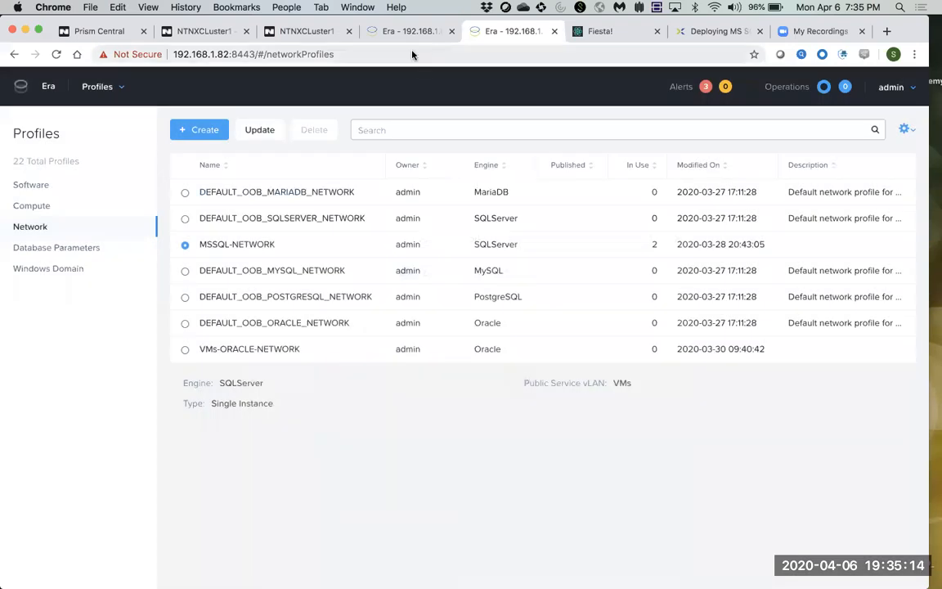
Leave Join Domain switched off for the new MSSQL4 server after glancing at the domain profiles.
{"action": "left_click", "coordinate": [407, 35]}
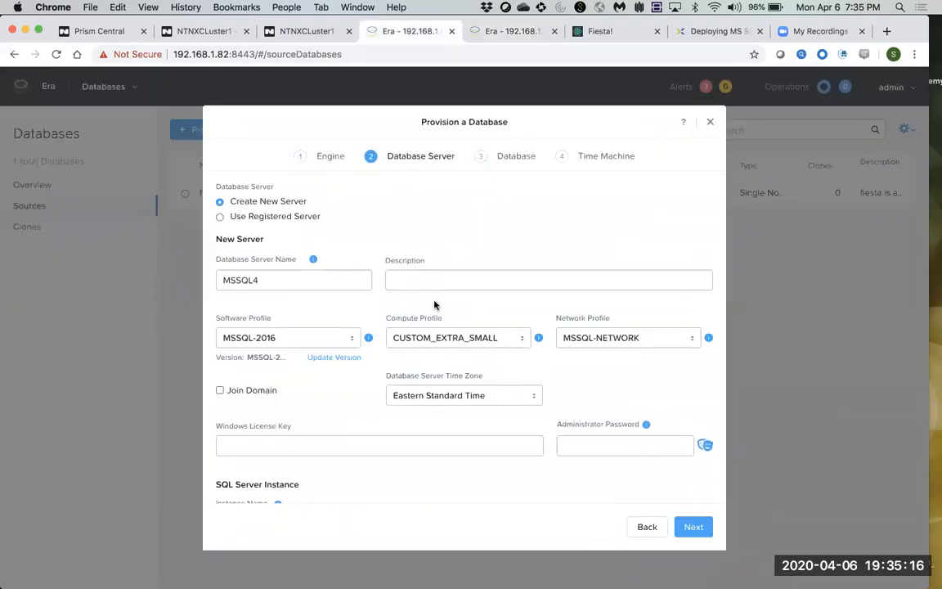
{"action": "left_click", "coordinate": [220, 391]}
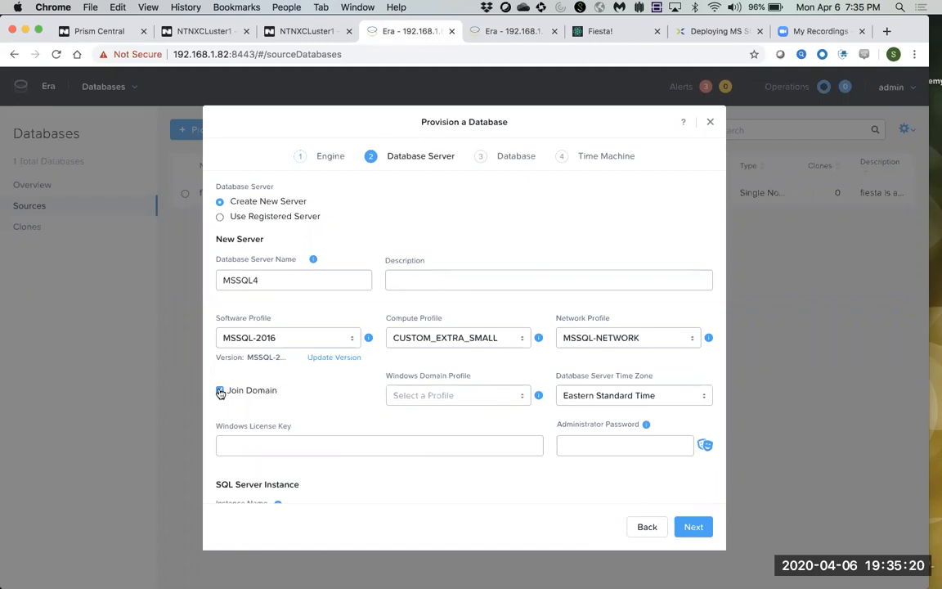
{"action": "left_click", "coordinate": [448, 397]}
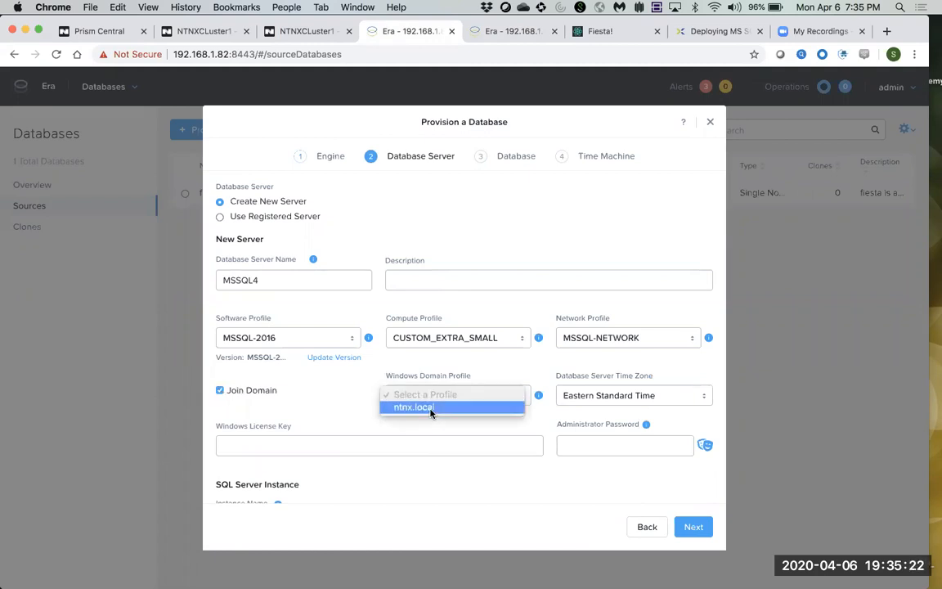
{"action": "left_click", "coordinate": [220, 392]}
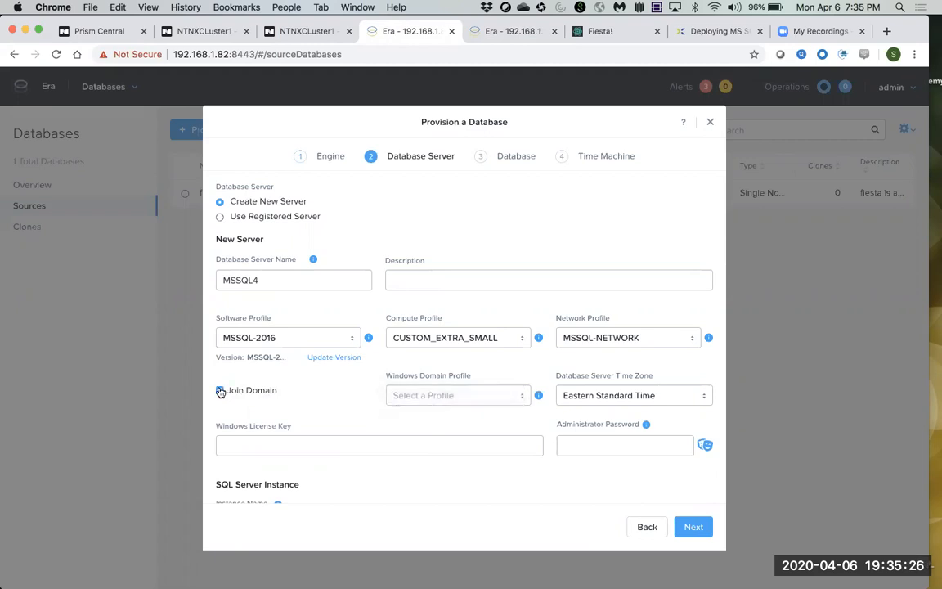
{"action": "left_click", "coordinate": [220, 391]}
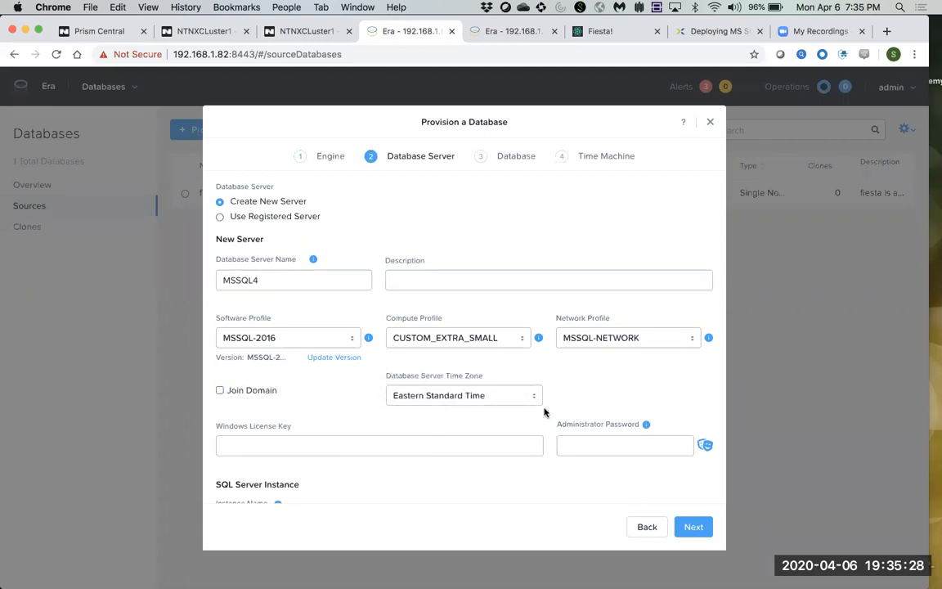
Enter the administrator password and reveal it to check it.
{"action": "left_click", "coordinate": [604, 447]}
{"action": "type", "text": "•••••••"}
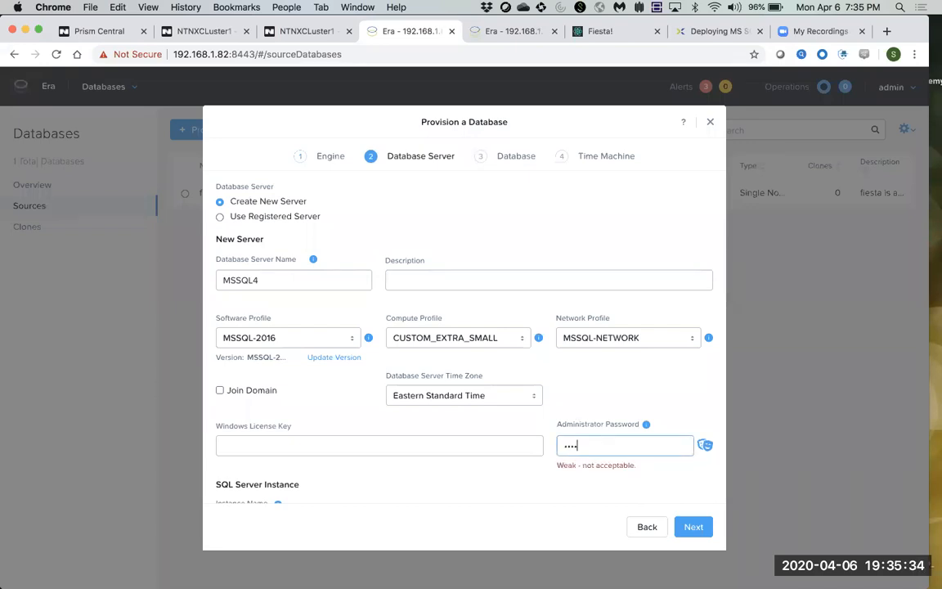
{"action": "type", "text": "•••"}
{"action": "left_click", "coordinate": [704, 446]}
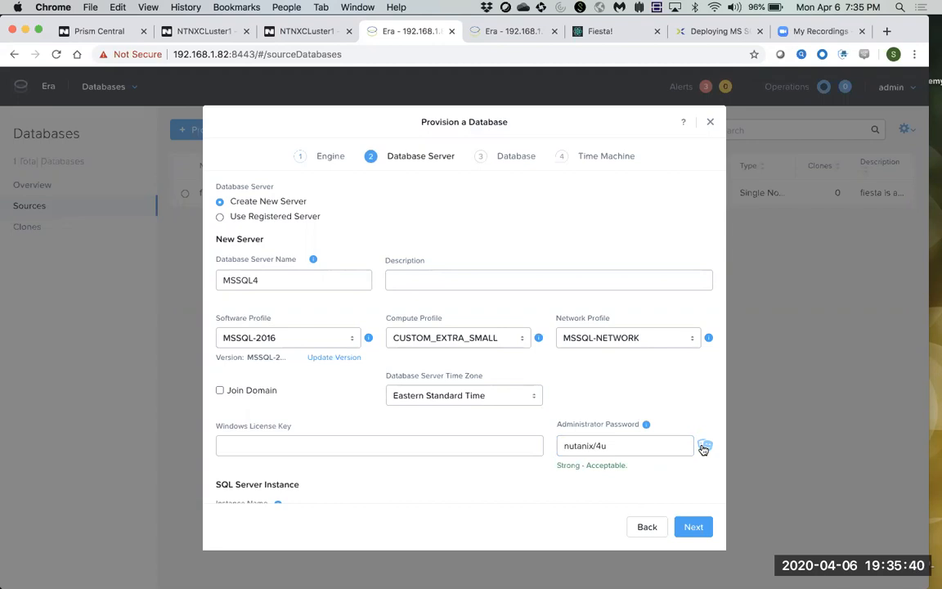
Set the instance parameter profile to DEFAULT_SQLSERVER_INSTANCE_PARAMS.
{"action": "scroll", "coordinate": [390, 423], "scroll_direction": "down", "scroll_amount": 3}
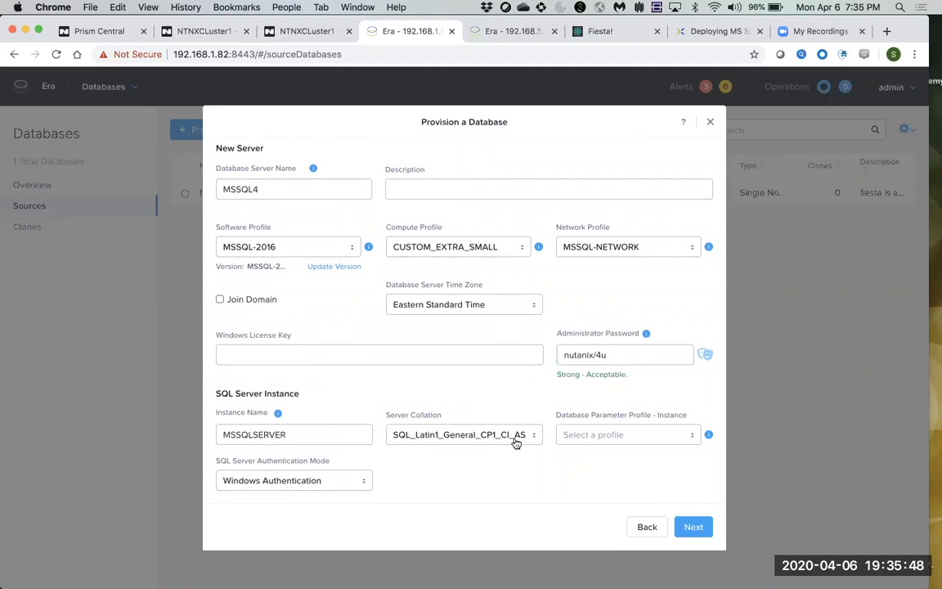
{"action": "left_click", "coordinate": [615, 438]}
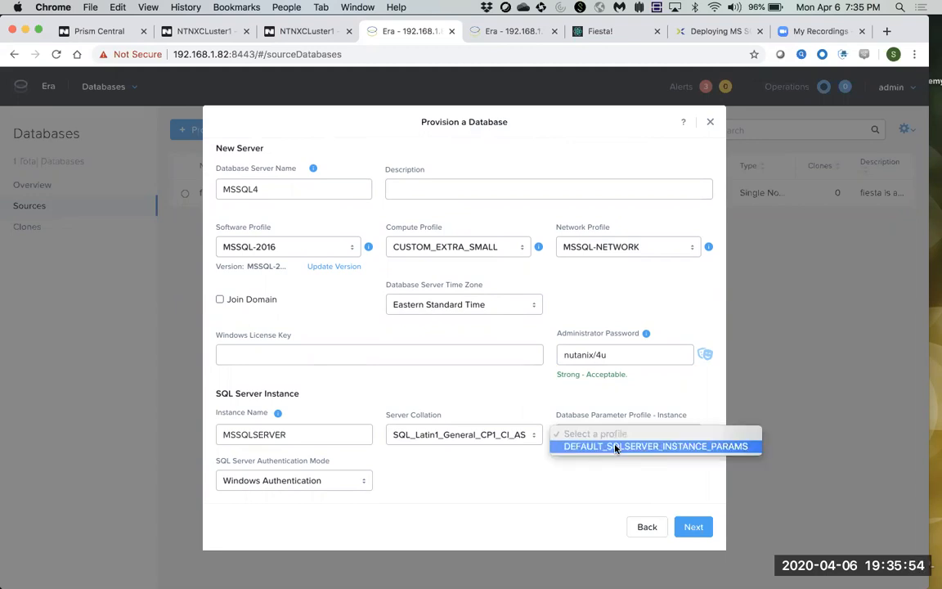
{"action": "left_click", "coordinate": [615, 446]}
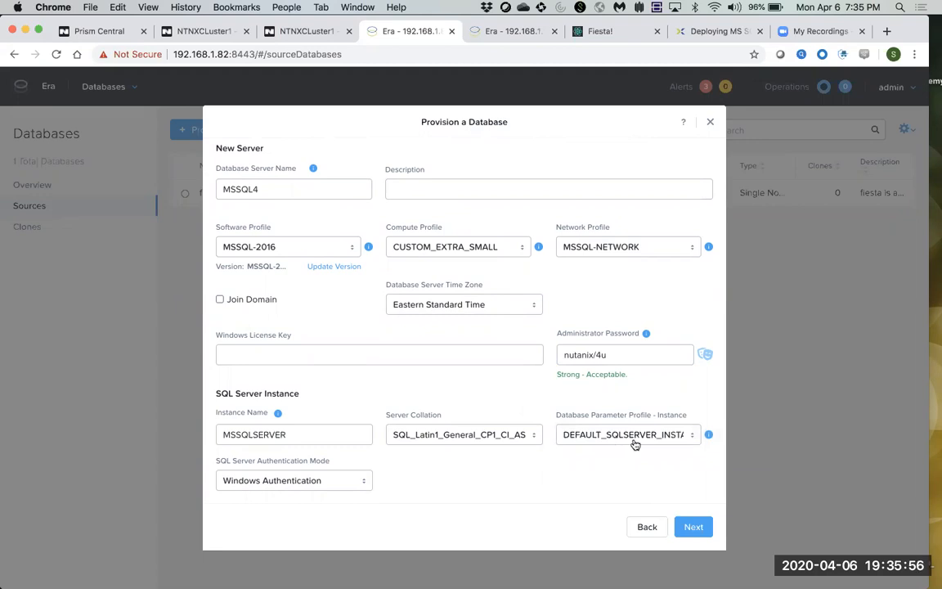
{"action": "left_click", "coordinate": [508, 30]}
View the SQL Server database and instance parameter profiles' details in the Database Parameters list.
{"action": "left_click", "coordinate": [65, 246]}
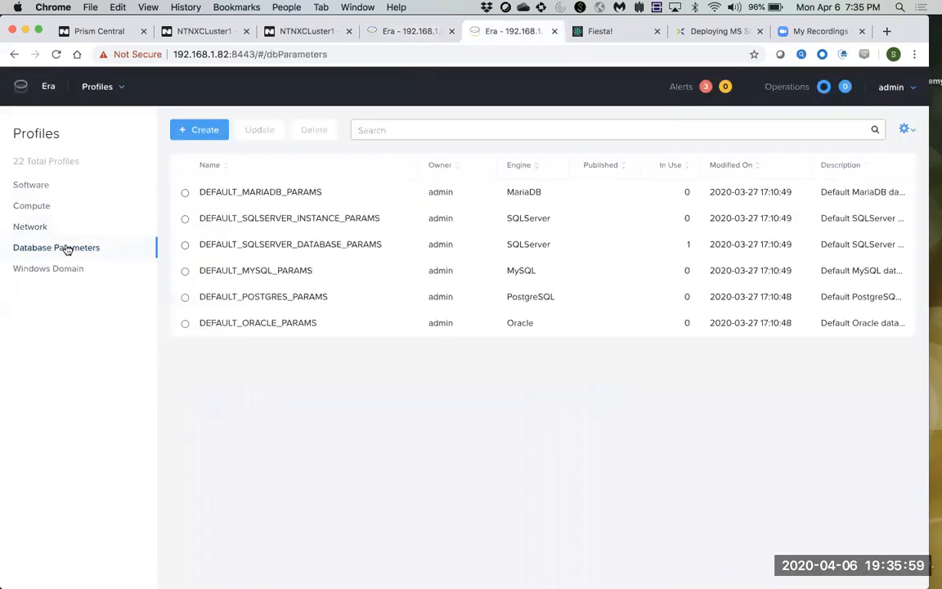
{"action": "left_click", "coordinate": [307, 245]}
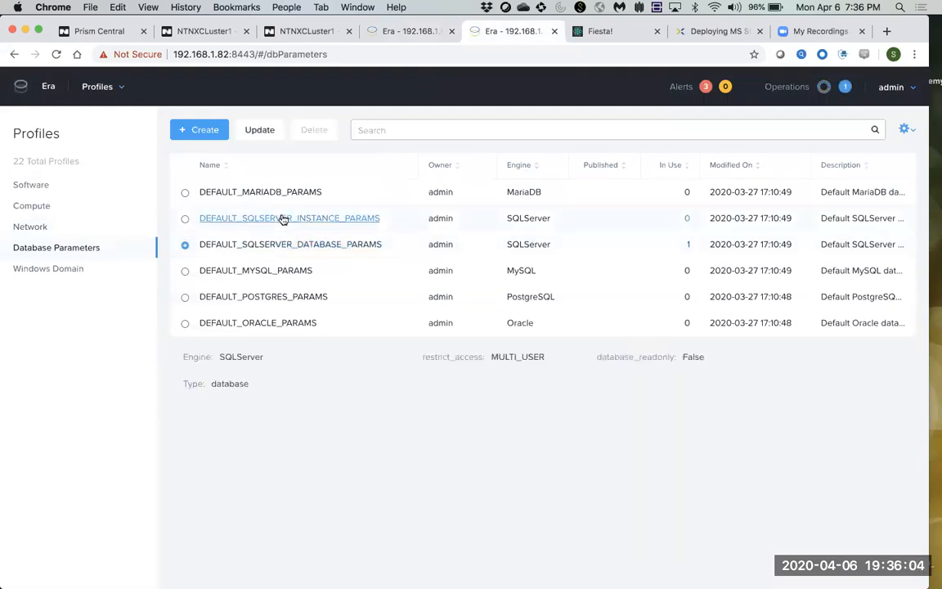
{"action": "left_click", "coordinate": [282, 220]}
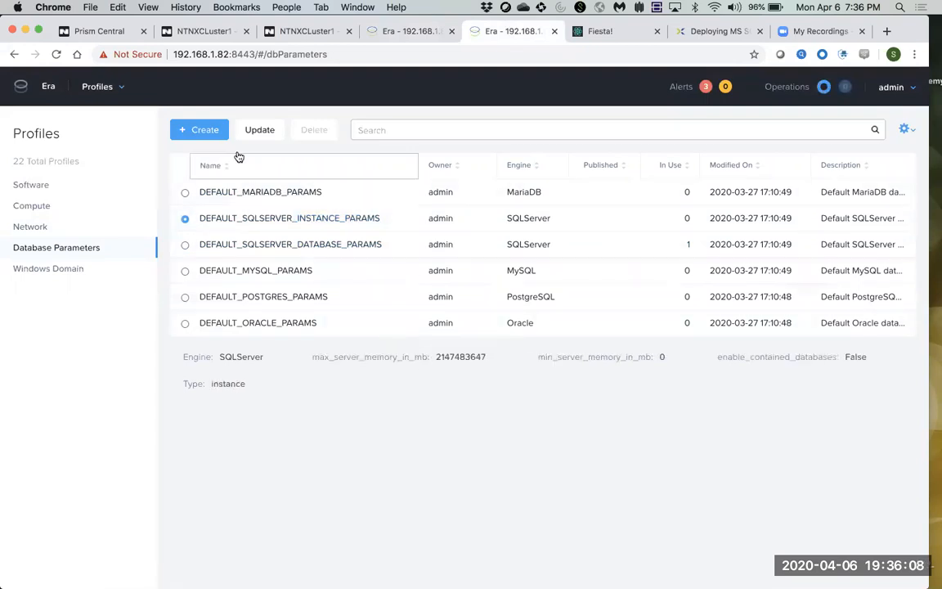
Preview a new SQL Server parameter profile's memory and contained database settings, then close it.
{"action": "left_click", "coordinate": [208, 133]}
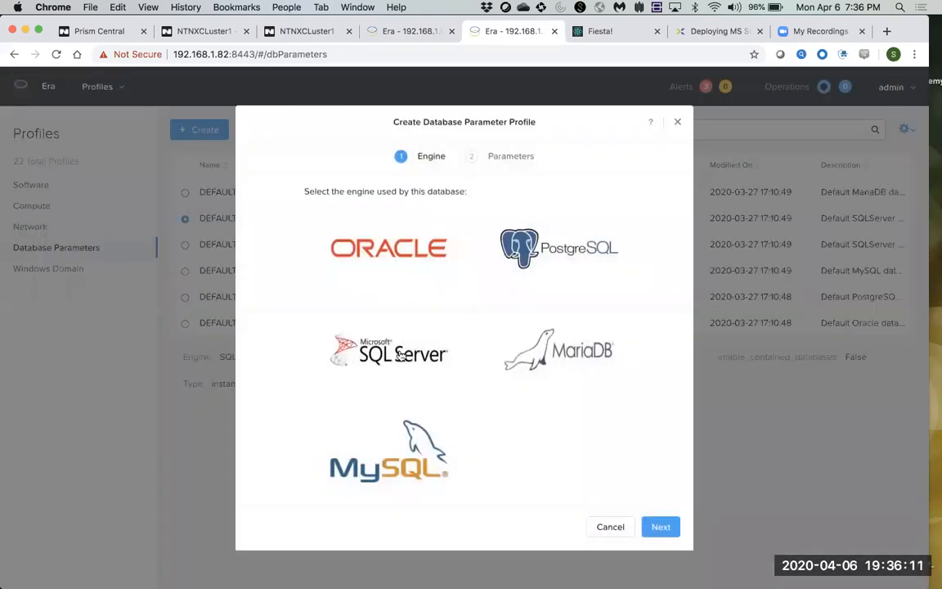
{"action": "left_click", "coordinate": [360, 321]}
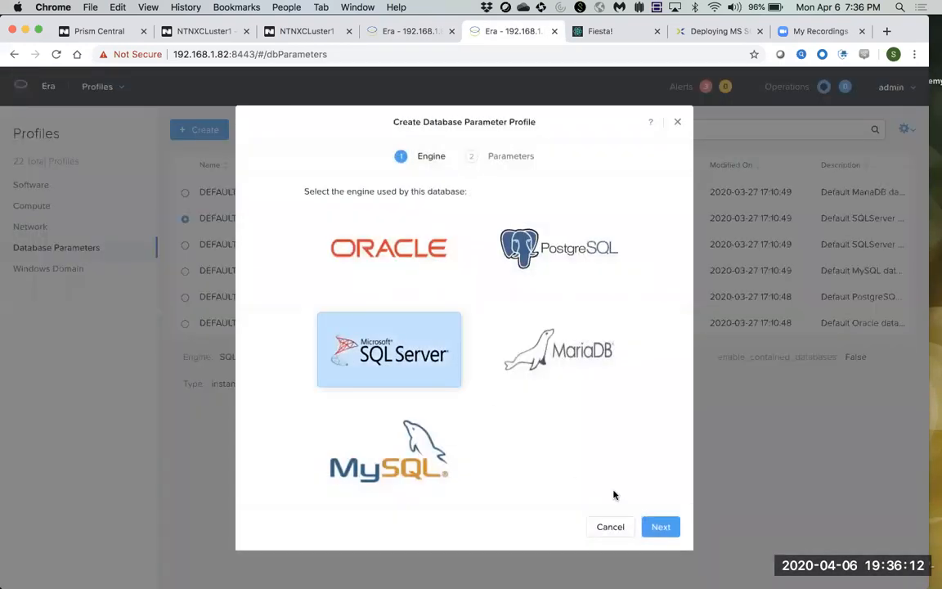
{"action": "left_click", "coordinate": [659, 527]}
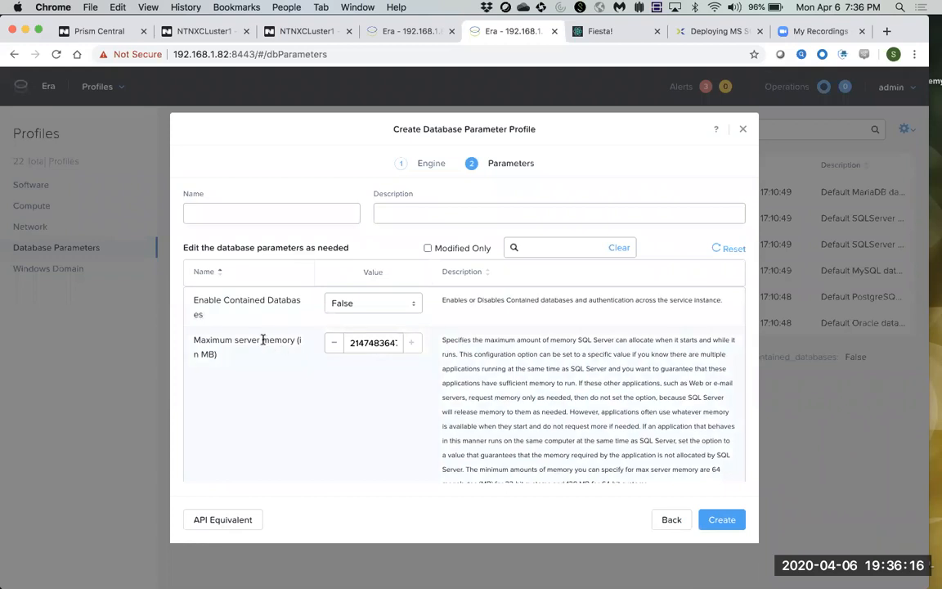
{"action": "left_click_drag", "start_coordinate": [210, 340], "coordinate": [263, 340]}
{"action": "scroll", "coordinate": [305, 395], "scroll_direction": "down", "scroll_amount": 3}
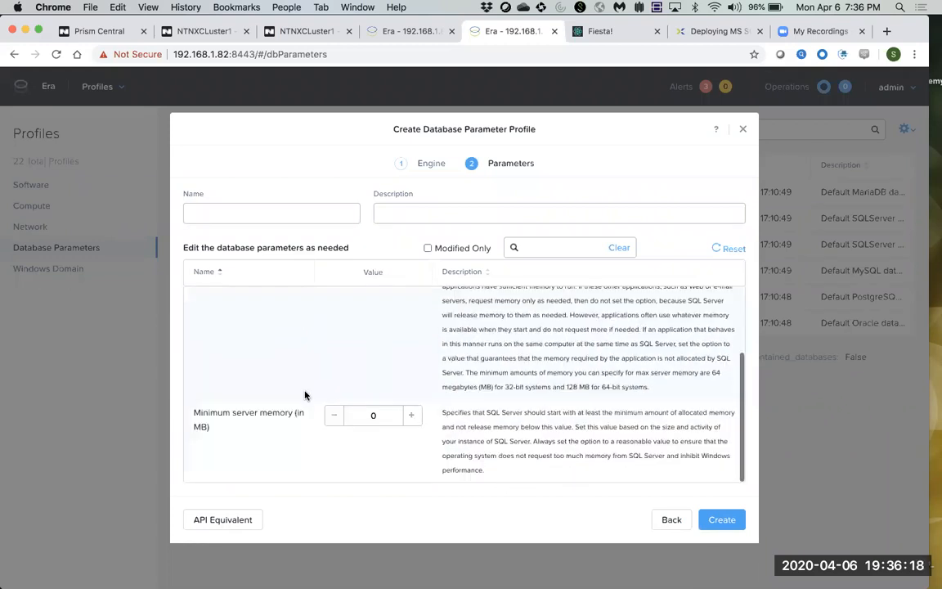
{"action": "left_click_drag", "start_coordinate": [291, 415], "coordinate": [232, 414]}
{"action": "scroll", "coordinate": [278, 368], "scroll_direction": "up", "scroll_amount": 3}
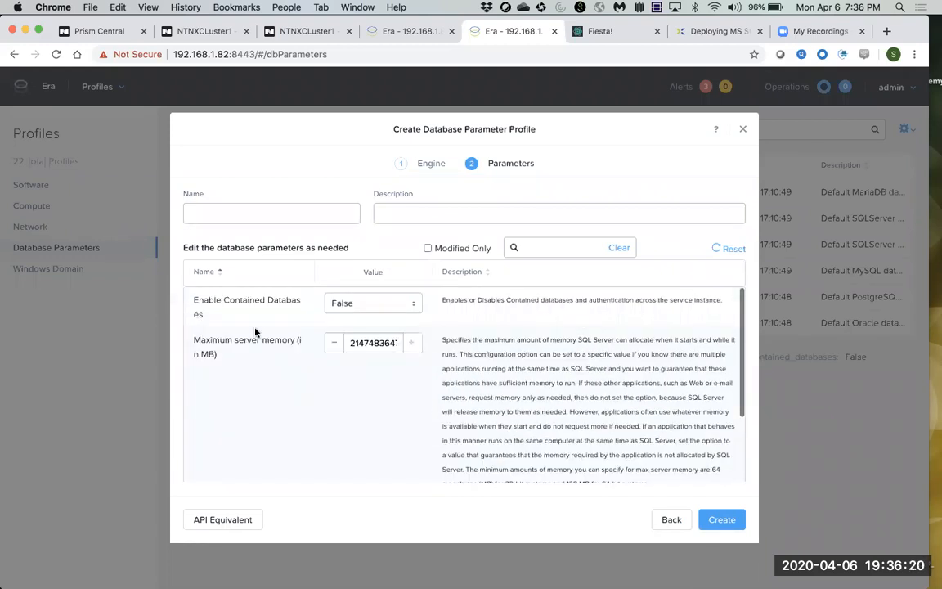
{"action": "left_click_drag", "start_coordinate": [229, 298], "coordinate": [292, 299]}
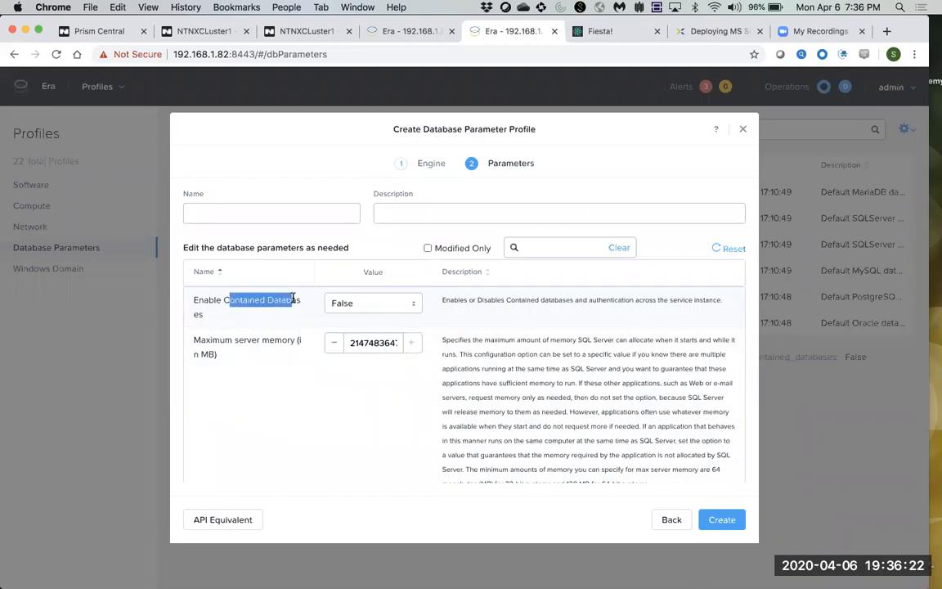
{"action": "left_click", "coordinate": [669, 519]}
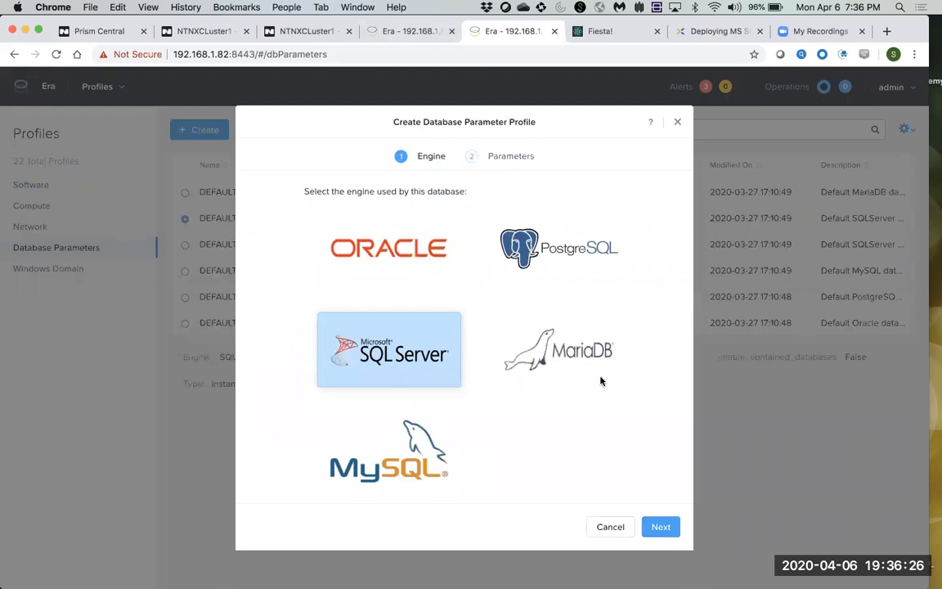
{"action": "key", "text": "Escape"}
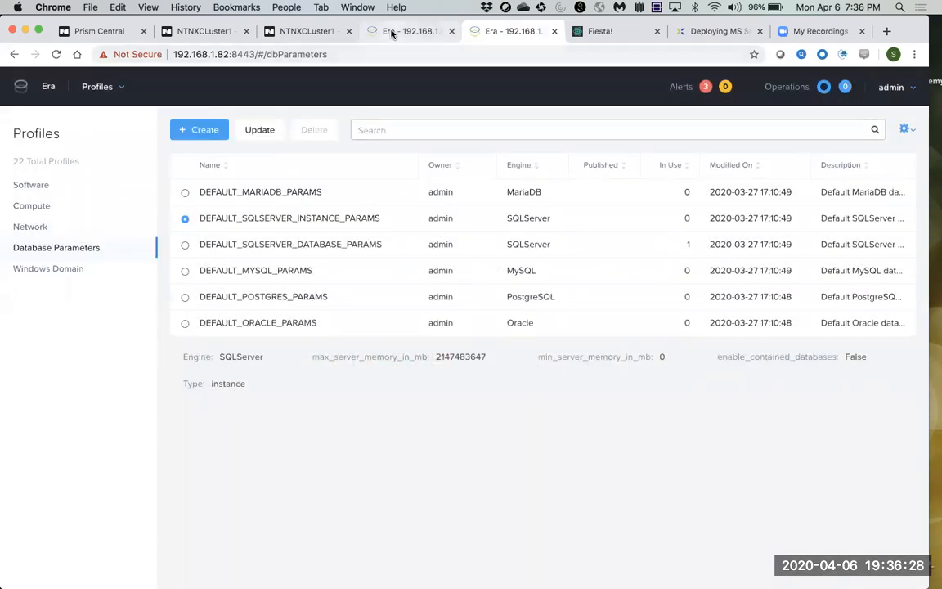
{"action": "left_click", "coordinate": [408, 31]}
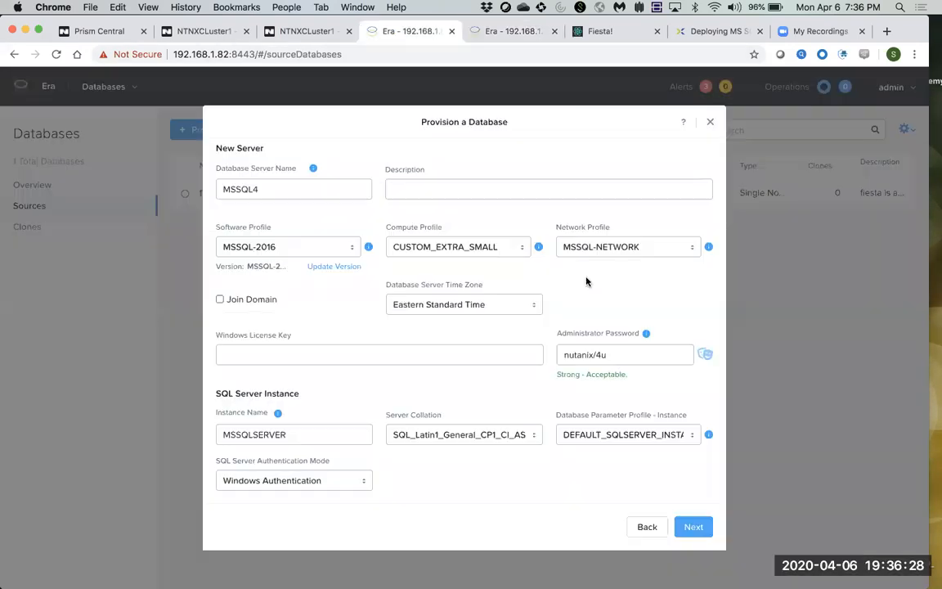
Keep Windows Authentication as the SQL Server authentication mode.
{"action": "left_click", "coordinate": [354, 481]}
{"action": "left_click", "coordinate": [354, 480]}
{"action": "left_click", "coordinate": [695, 528]}
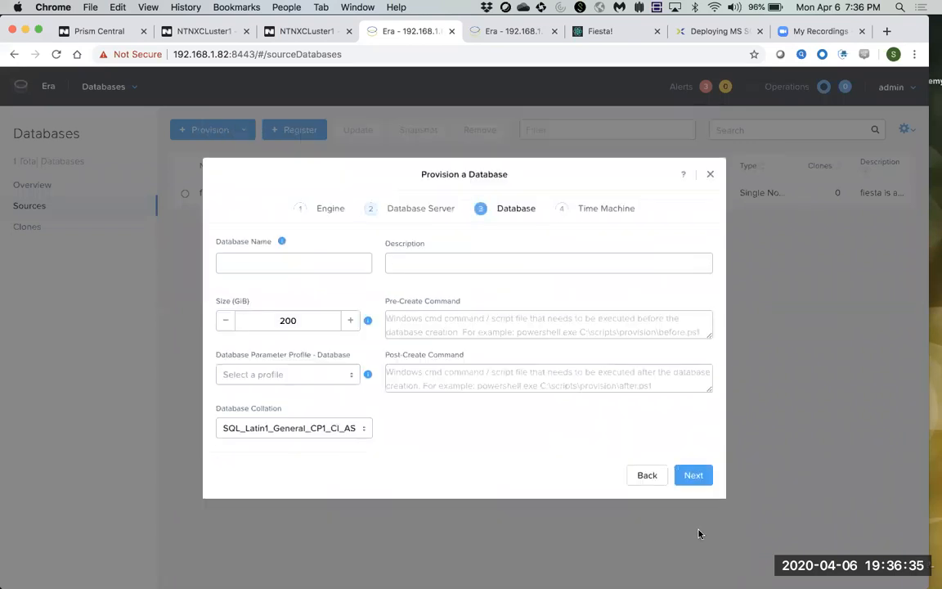
Name the database fiesta4 and give it the DEFAULT_SQLSERVER_DATABASE_PARAMS profile.
{"action": "left_click", "coordinate": [282, 264]}
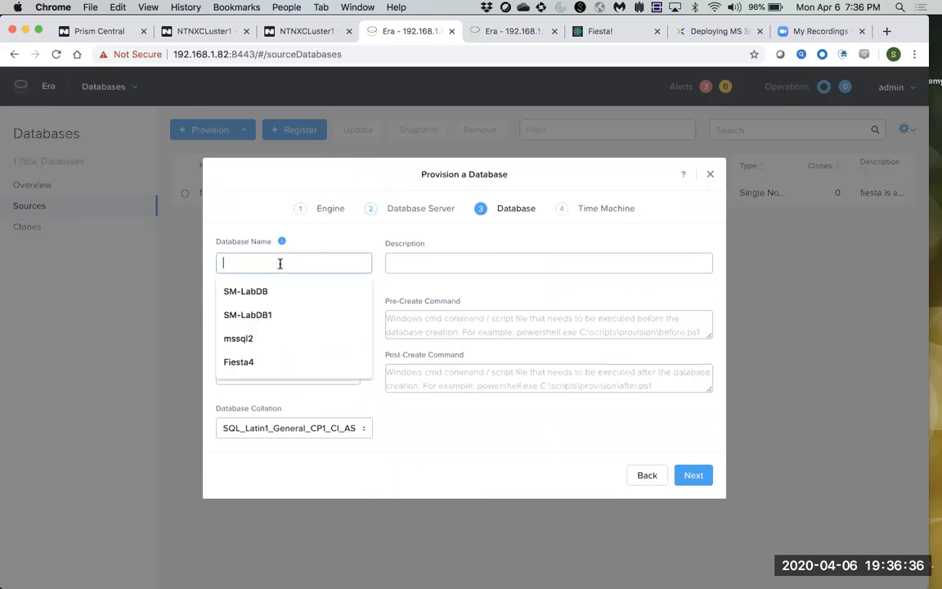
{"action": "left_click", "coordinate": [258, 361]}
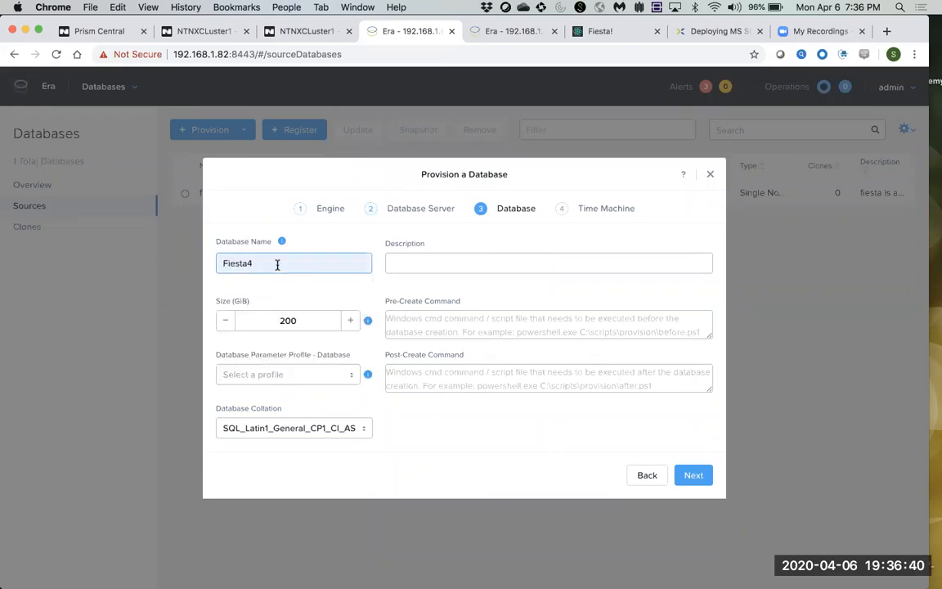
{"action": "key", "text": "BackSpace"}
{"action": "type", "text": "f"}
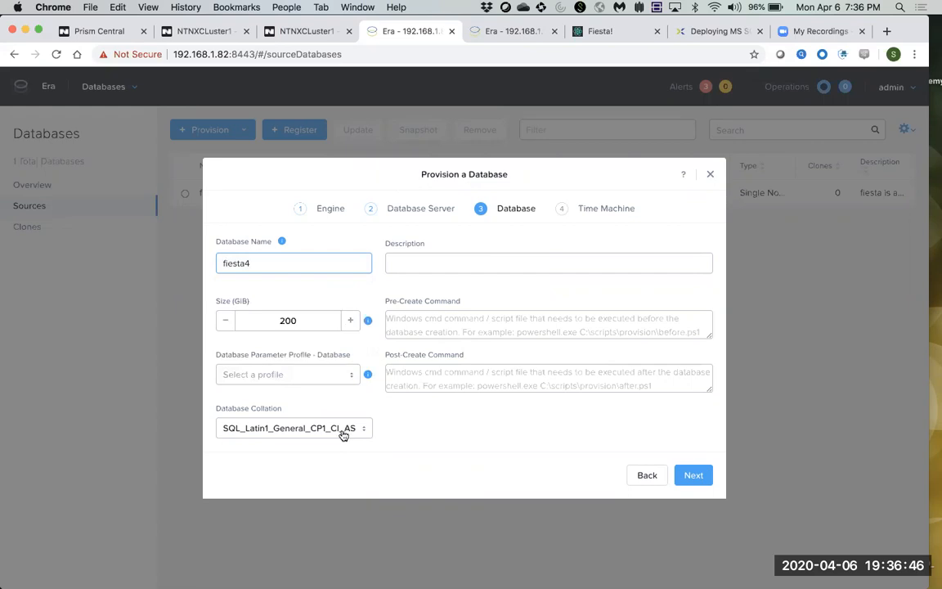
{"action": "left_click", "coordinate": [321, 370]}
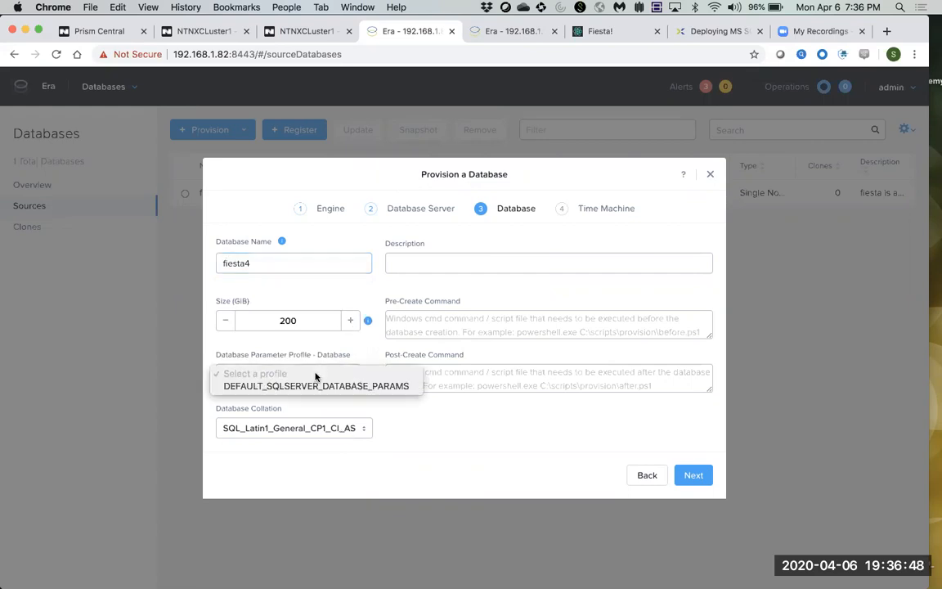
{"action": "left_click", "coordinate": [317, 387]}
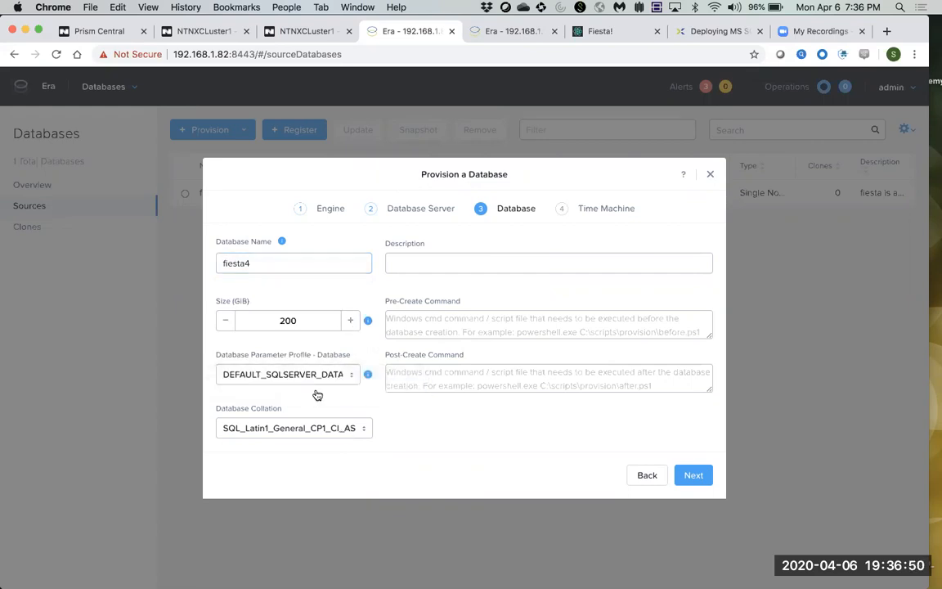
{"action": "left_click", "coordinate": [694, 476]}
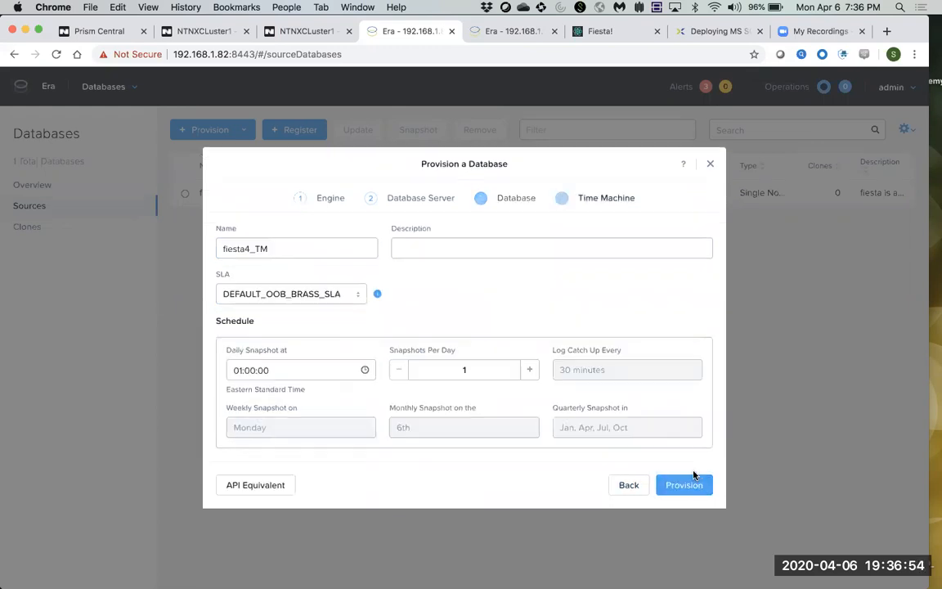
Switch the fiesta4_TM Time Machine from brass to DEFAULT_OOB_BRONZE_SLA.
{"action": "left_click", "coordinate": [334, 300]}
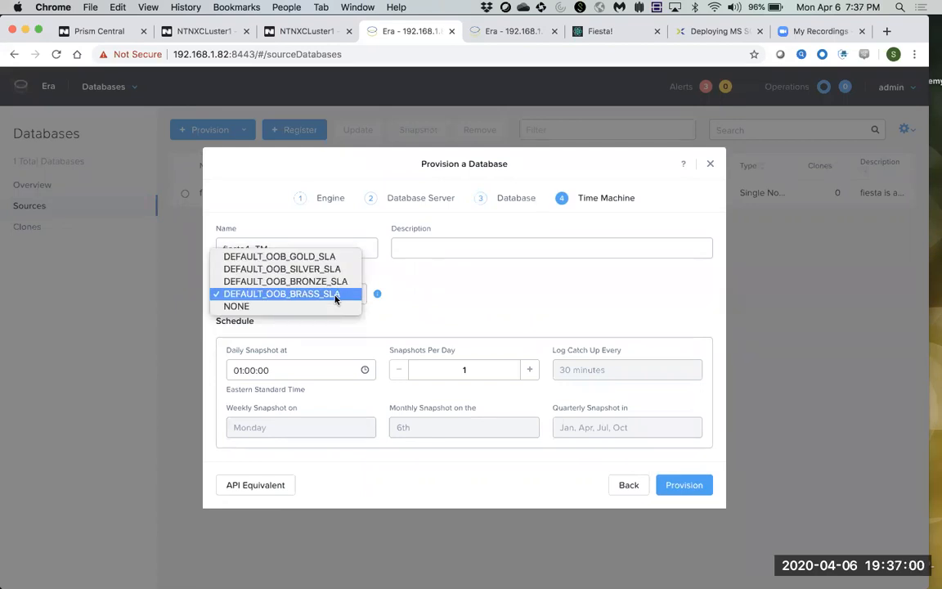
{"action": "left_click", "coordinate": [319, 282]}
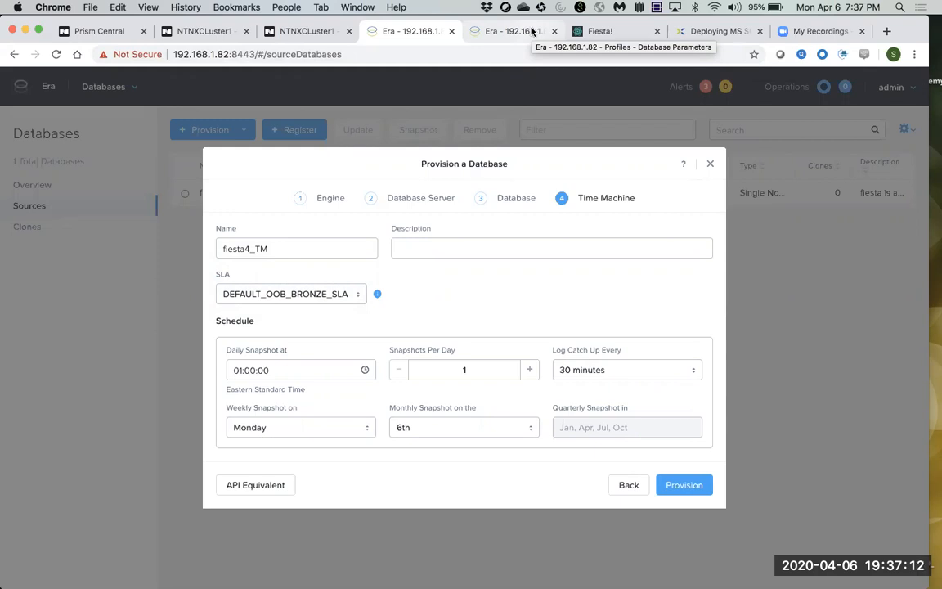
{"action": "left_click", "coordinate": [532, 31]}
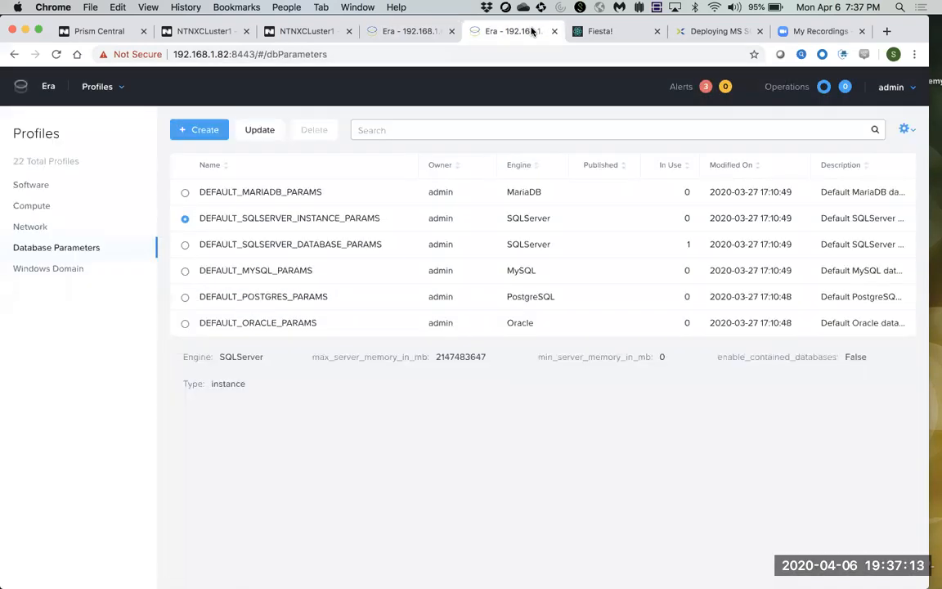
Open the SLAs page and select the DEFAULT_OOB_BRONZE_SLA row.
{"action": "left_click", "coordinate": [116, 87]}
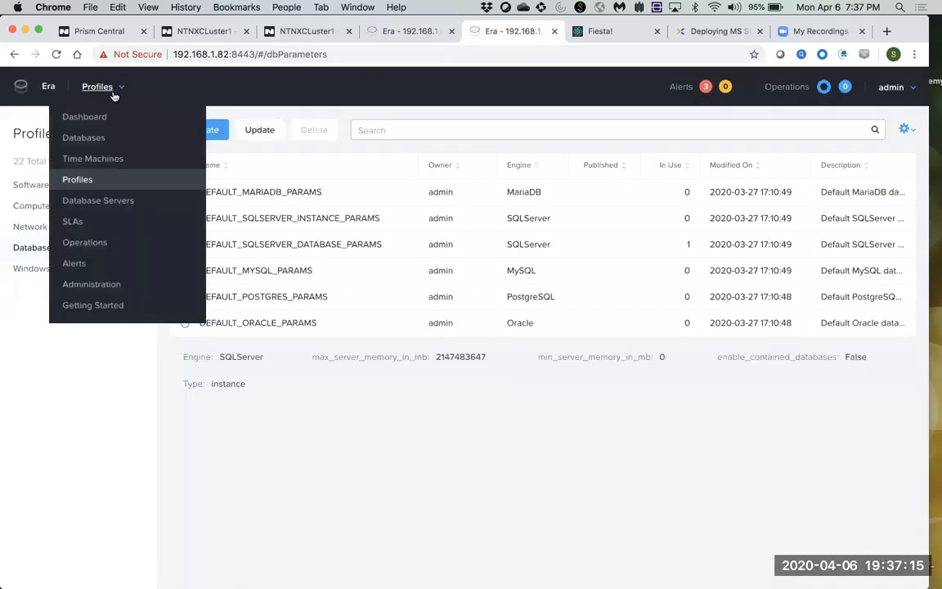
{"action": "left_click", "coordinate": [74, 221]}
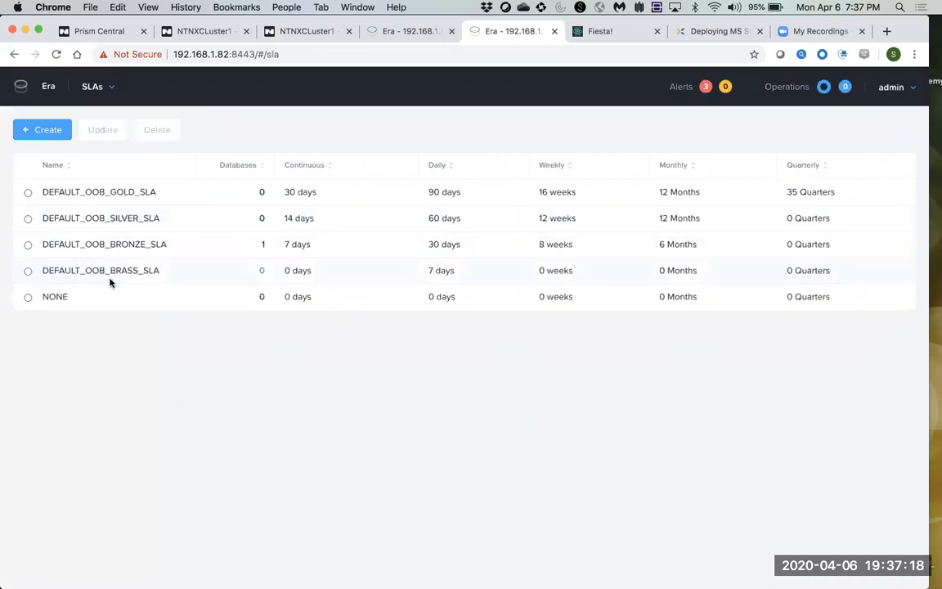
{"action": "left_click_drag", "start_coordinate": [41, 181], "coordinate": [148, 311]}
{"action": "left_click", "coordinate": [146, 310]}
{"action": "left_click", "coordinate": [27, 245]}
Compare a new SLA's retention defaults (continuous 30, daily 7, weekly 2), then discard it.
{"action": "left_click", "coordinate": [36, 136]}
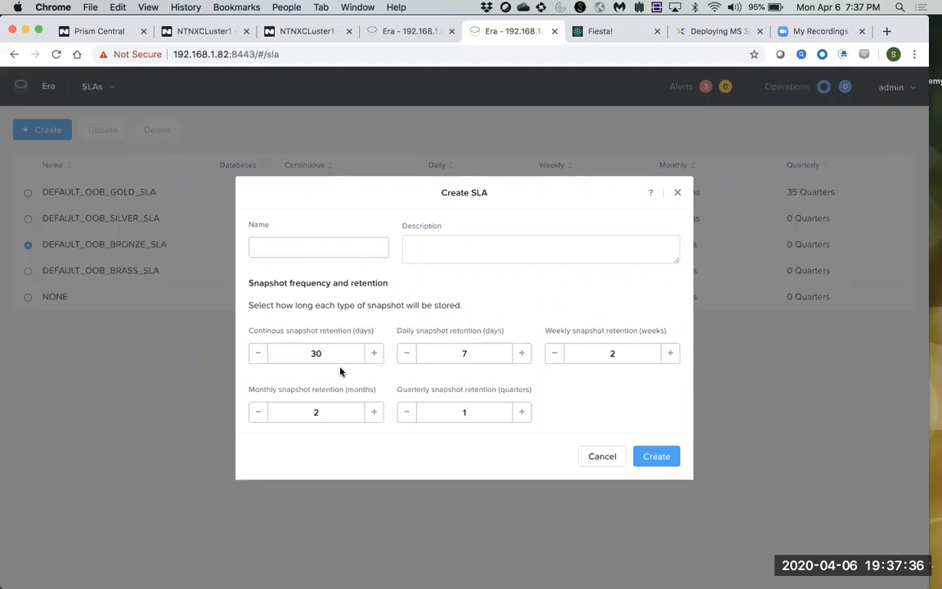
{"action": "left_click_drag", "start_coordinate": [336, 353], "coordinate": [307, 353]}
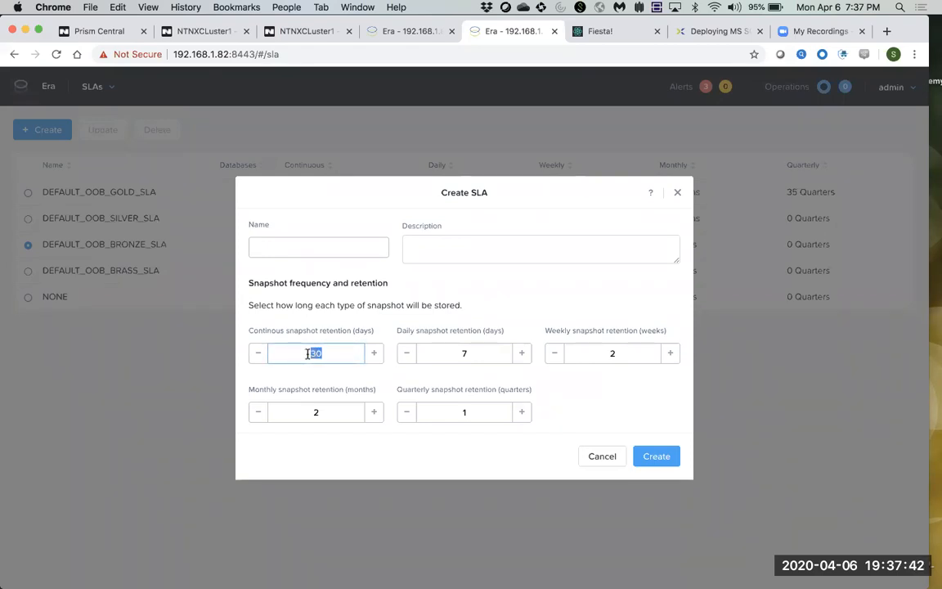
{"action": "left_click_drag", "start_coordinate": [255, 330], "coordinate": [300, 349]}
{"action": "double_click", "coordinate": [480, 353]}
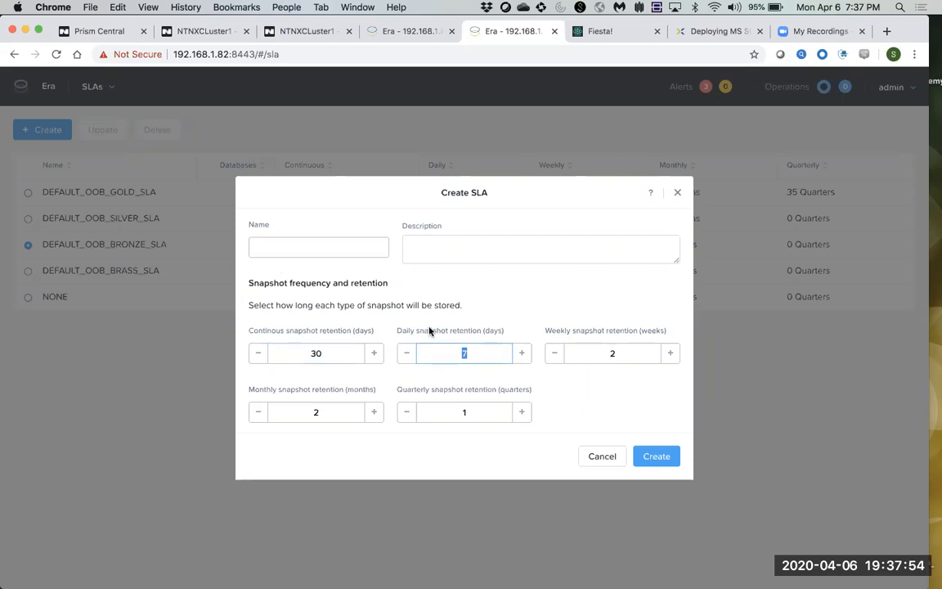
{"action": "left_click_drag", "start_coordinate": [428, 331], "coordinate": [491, 335]}
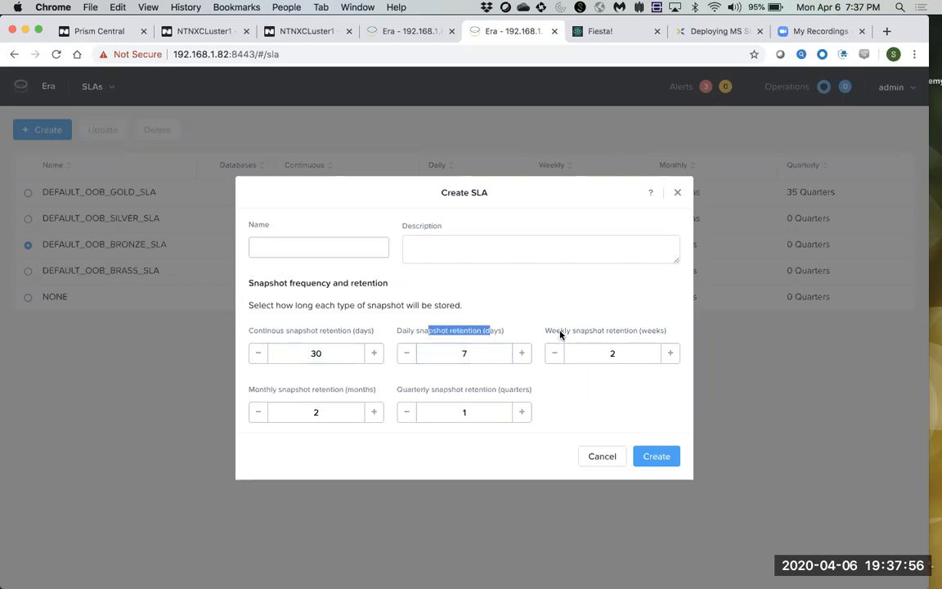
{"action": "left_click_drag", "start_coordinate": [560, 335], "coordinate": [592, 331]}
{"action": "left_click", "coordinate": [605, 351]}
{"action": "double_click", "coordinate": [624, 353]}
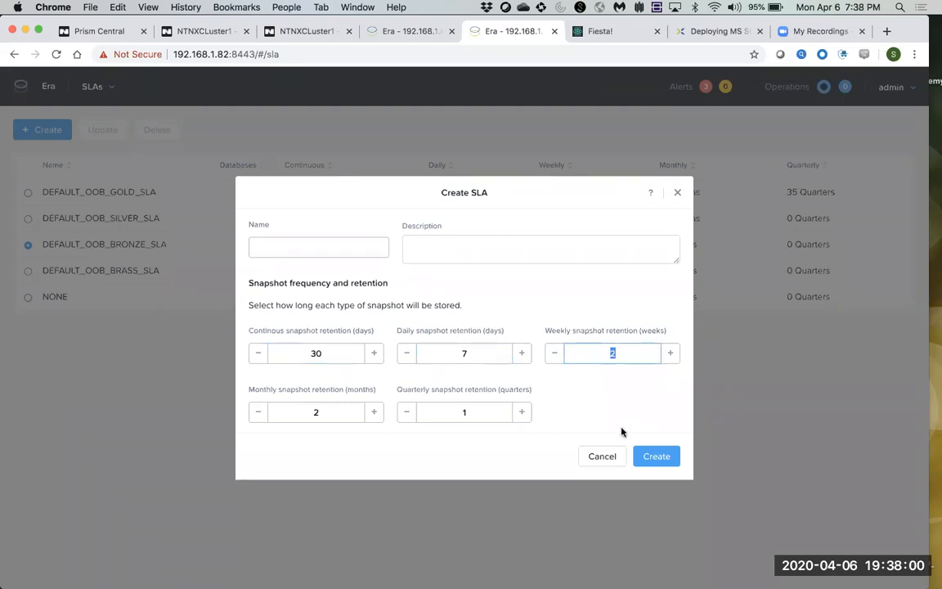
{"action": "left_click", "coordinate": [602, 458]}
Confirm DEFAULT_OOB_BRONZE_SLA and submit provisioning of the fiesta4 database.
{"action": "left_click", "coordinate": [411, 33]}
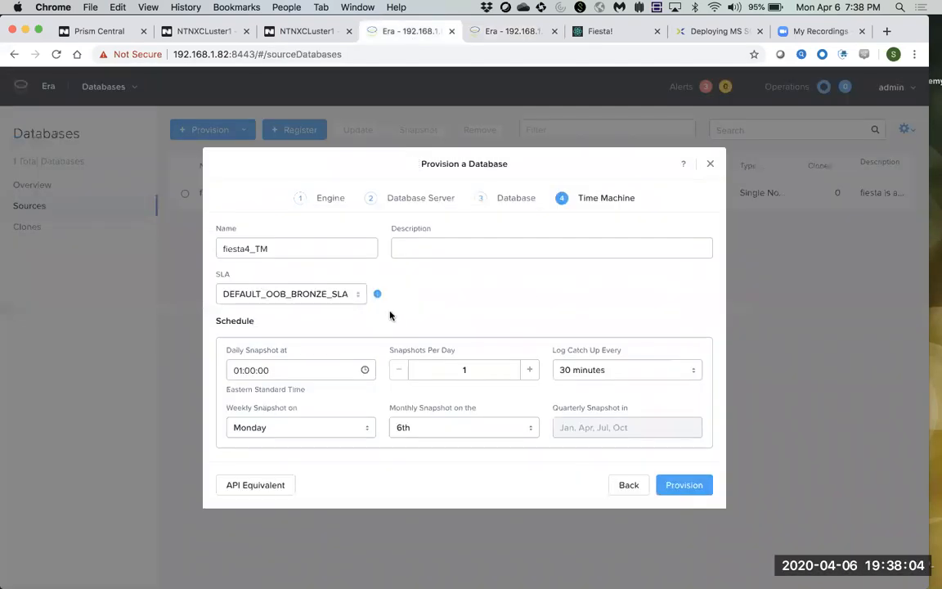
{"action": "left_click", "coordinate": [353, 294]}
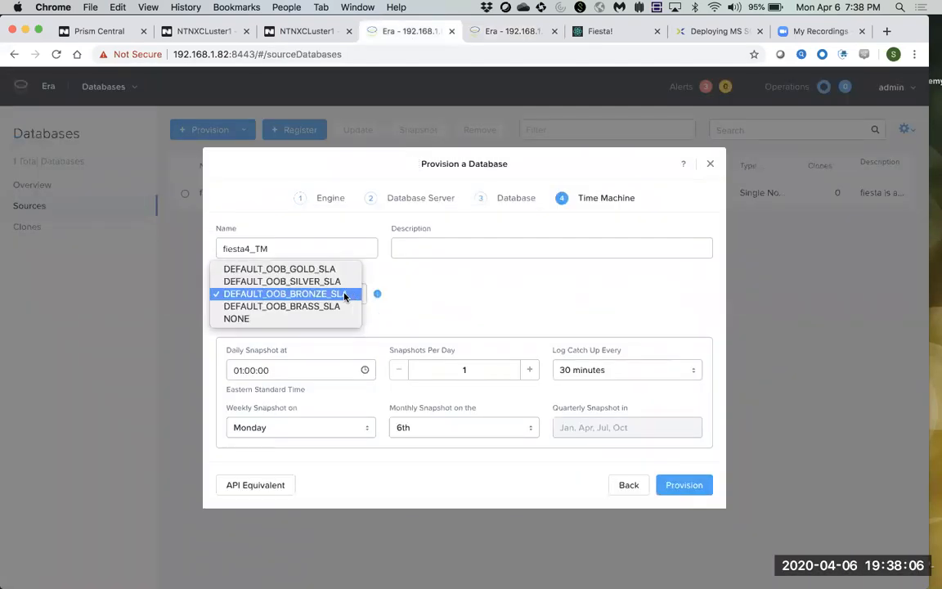
{"action": "left_click", "coordinate": [344, 295]}
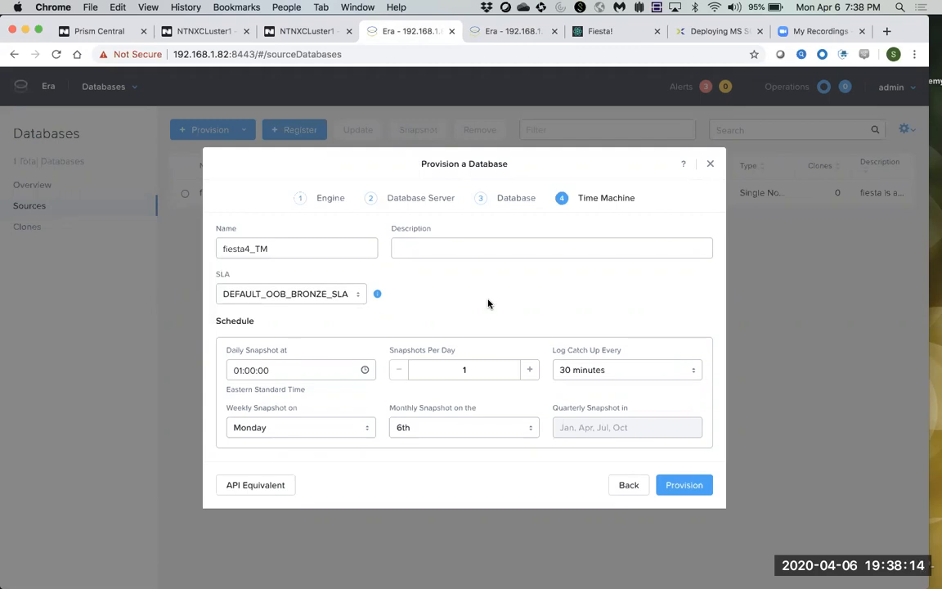
{"action": "left_click", "coordinate": [684, 485]}
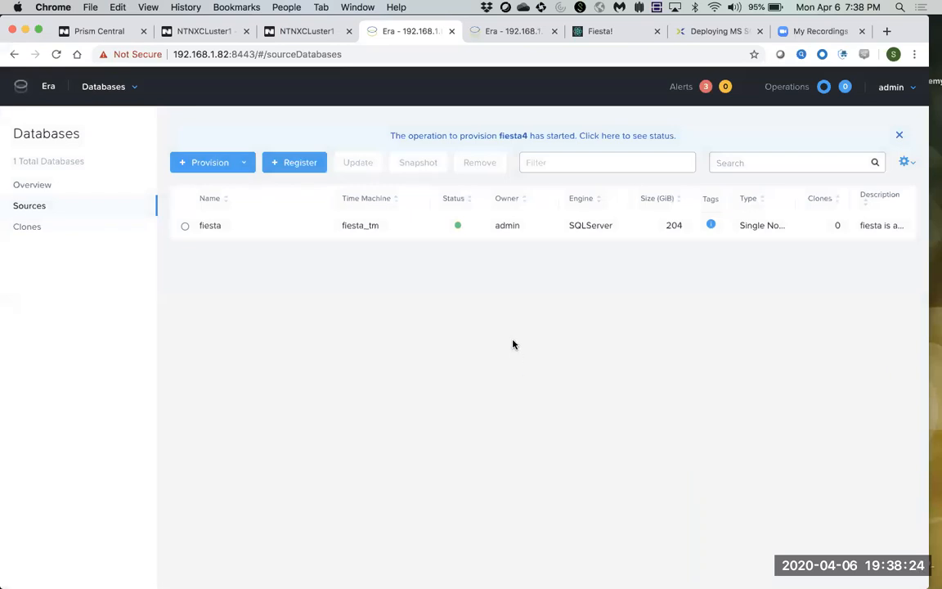
Open Operations and follow fiesta4's early steps, from Pre-processing through Provision Database.
{"action": "left_click", "coordinate": [119, 88]}
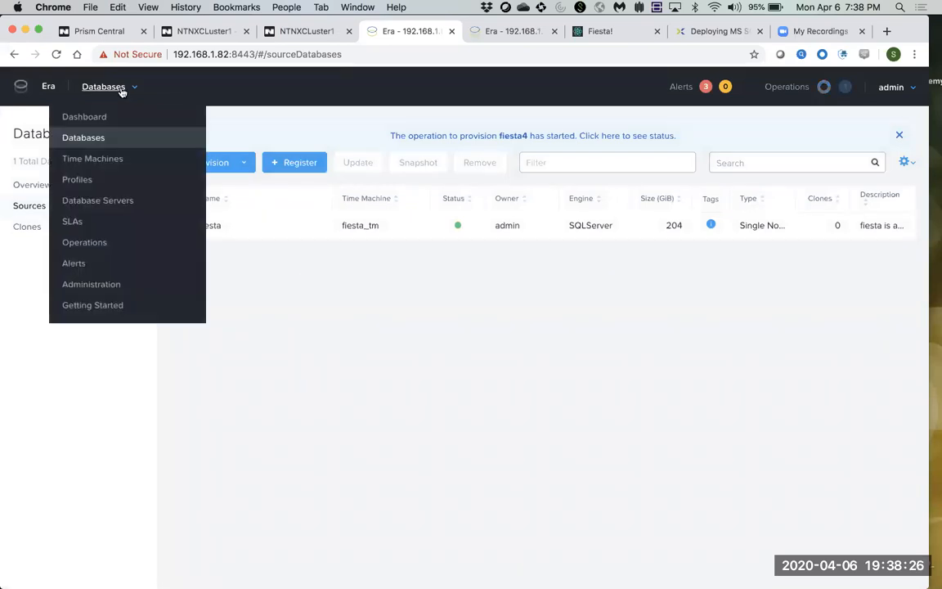
{"action": "left_click", "coordinate": [92, 242]}
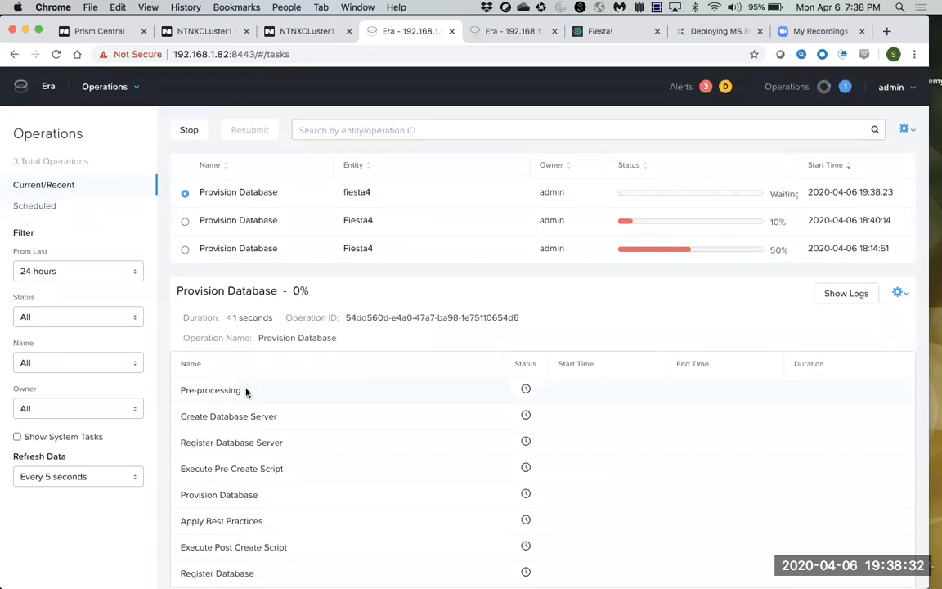
{"action": "left_click_drag", "start_coordinate": [240, 390], "coordinate": [197, 390]}
{"action": "left_click_drag", "start_coordinate": [277, 416], "coordinate": [192, 417]}
{"action": "scroll", "coordinate": [319, 413], "scroll_direction": "down", "scroll_amount": 1}
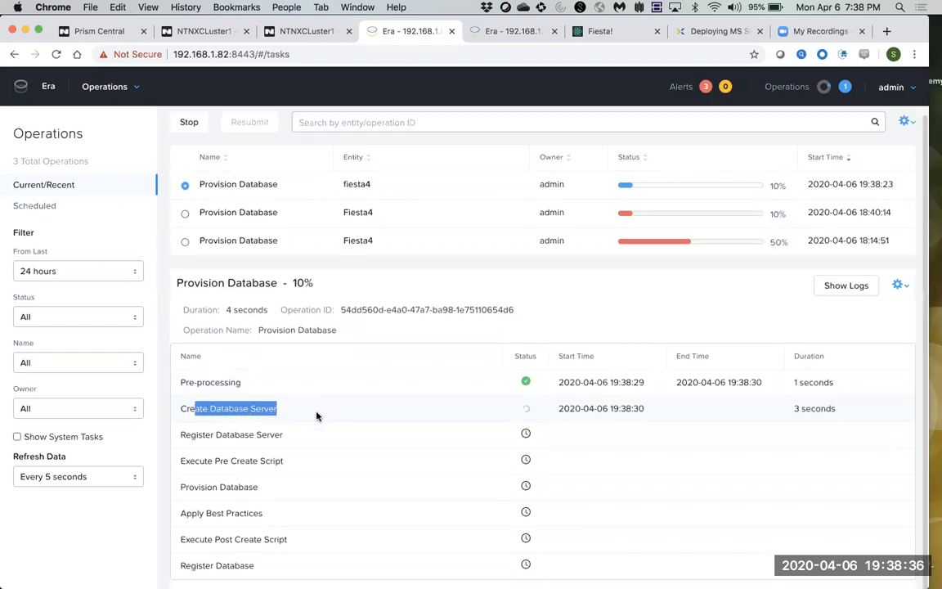
{"action": "left_click_drag", "start_coordinate": [288, 434], "coordinate": [212, 434]}
{"action": "left_click_drag", "start_coordinate": [284, 461], "coordinate": [211, 470]}
{"action": "left_click_drag", "start_coordinate": [276, 489], "coordinate": [194, 488]}
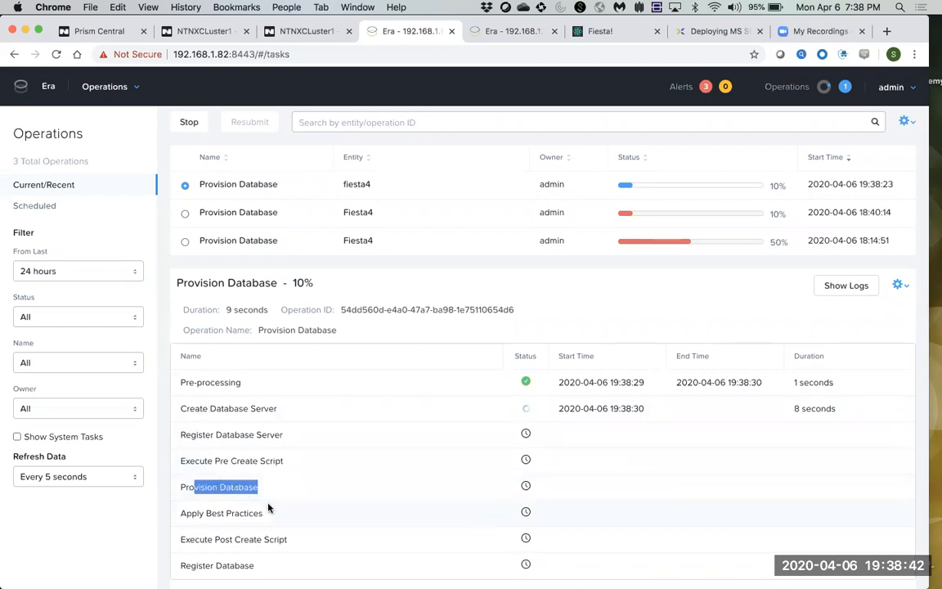
Track the later steps, Apply Best Practices to Register Database, as progress rises from 10%.
{"action": "left_click_drag", "start_coordinate": [281, 410], "coordinate": [207, 409]}
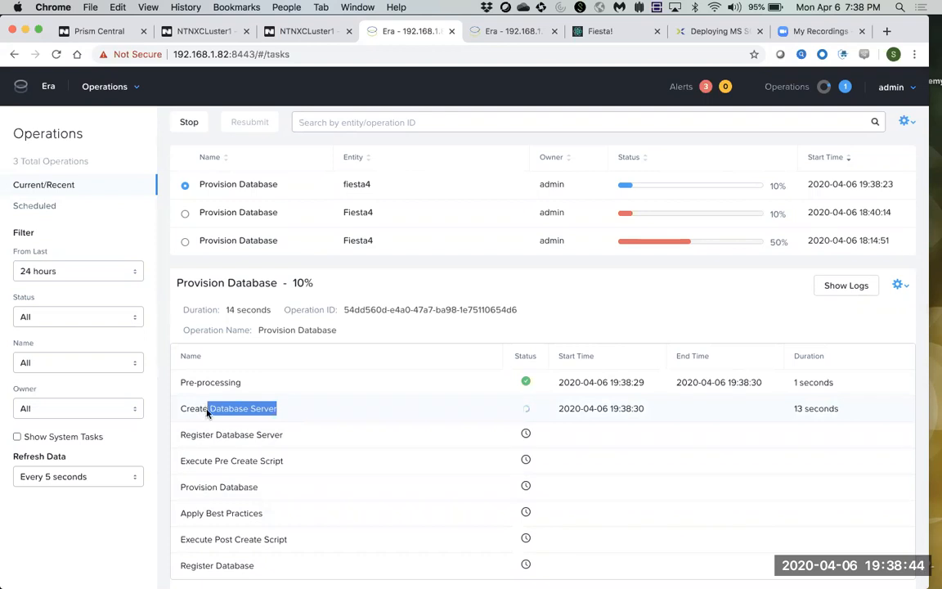
{"action": "left_click_drag", "start_coordinate": [261, 488], "coordinate": [197, 488]}
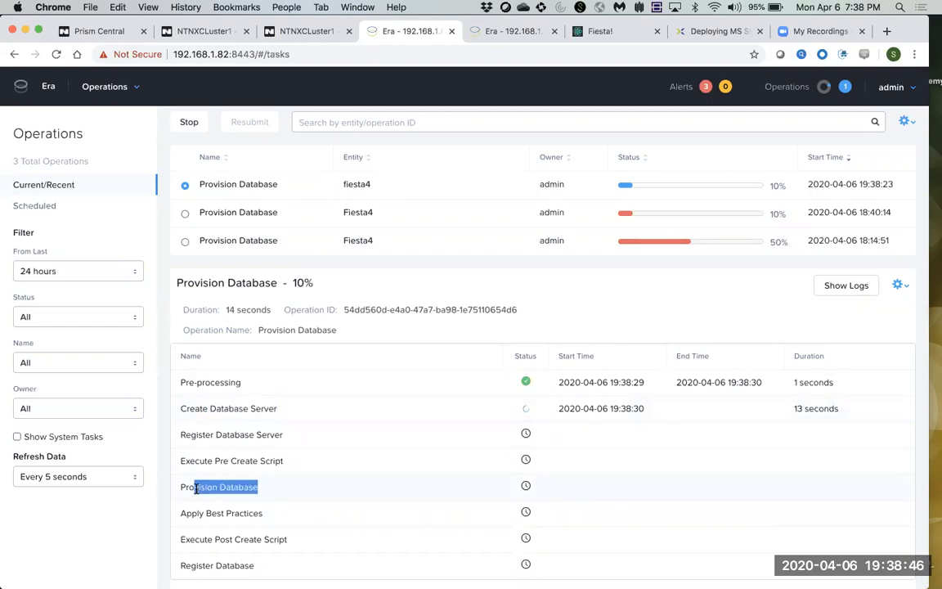
{"action": "left_click_drag", "start_coordinate": [265, 513], "coordinate": [188, 513]}
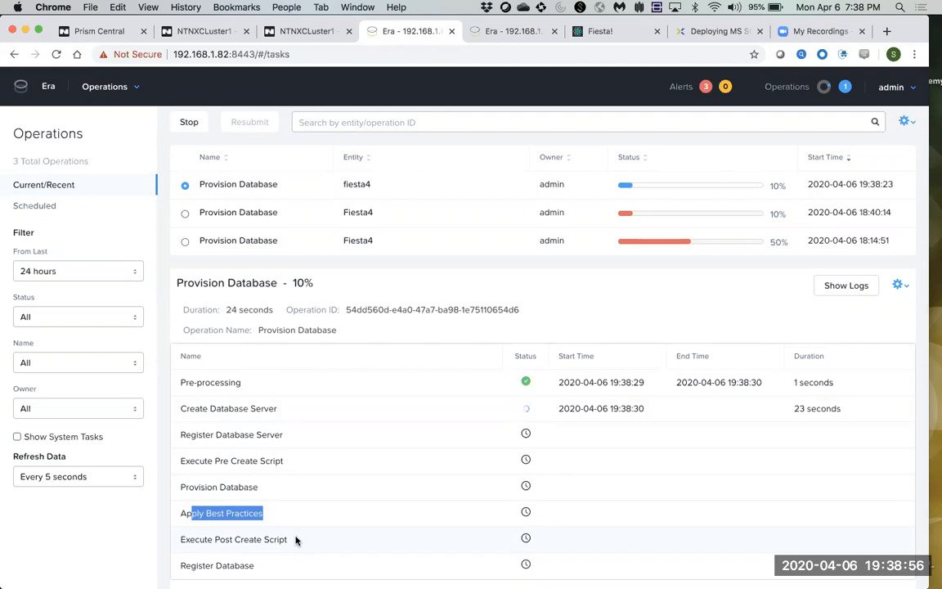
{"action": "left_click_drag", "start_coordinate": [296, 540], "coordinate": [217, 535]}
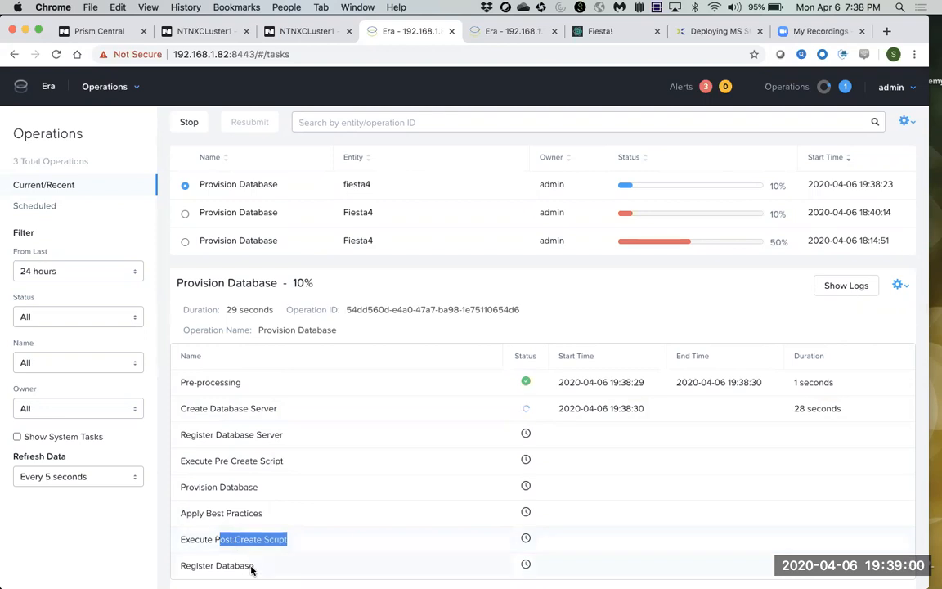
{"action": "left_click_drag", "start_coordinate": [260, 565], "coordinate": [204, 565]}
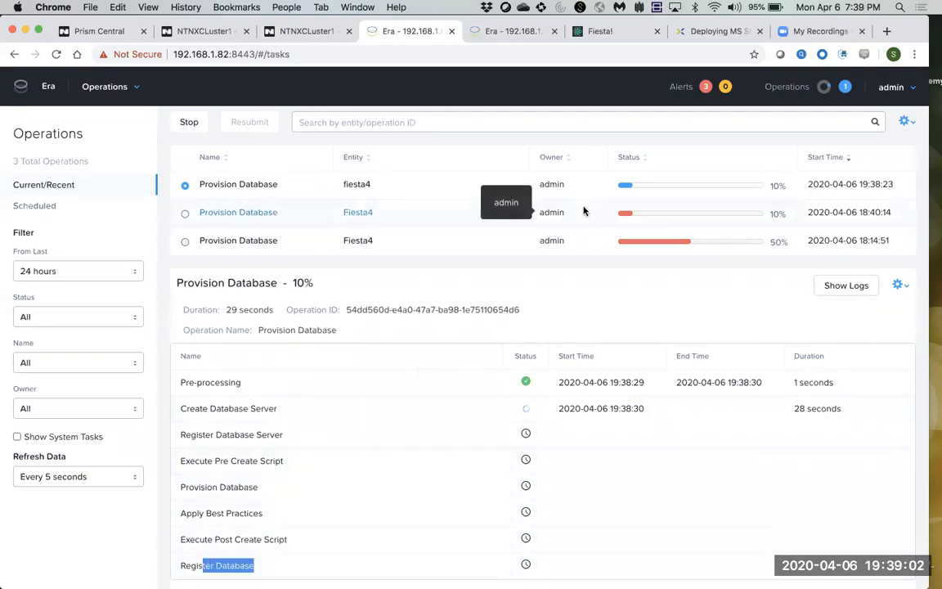
{"action": "left_click_drag", "start_coordinate": [785, 185], "coordinate": [625, 187]}
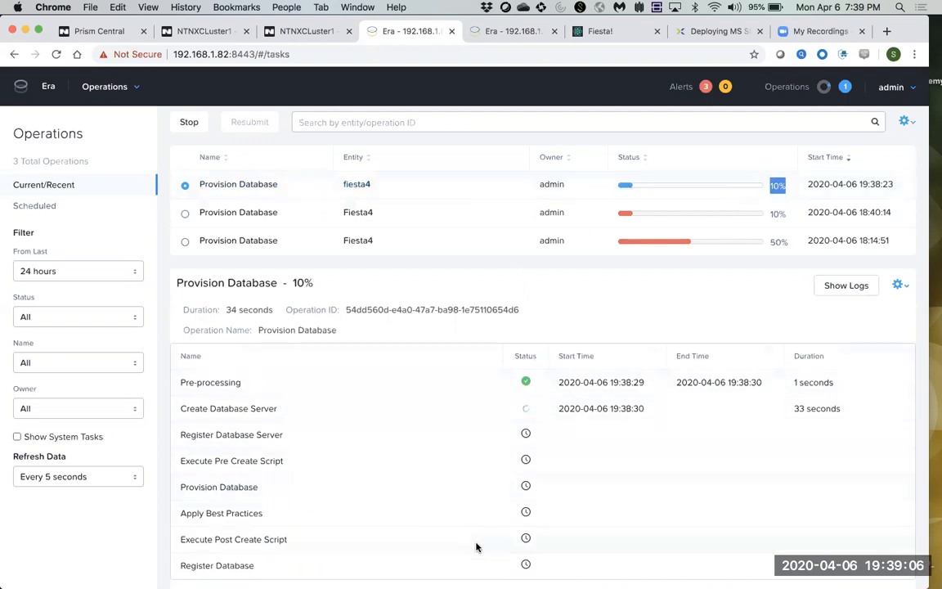
{"action": "left_click_drag", "start_coordinate": [278, 409], "coordinate": [191, 410]}
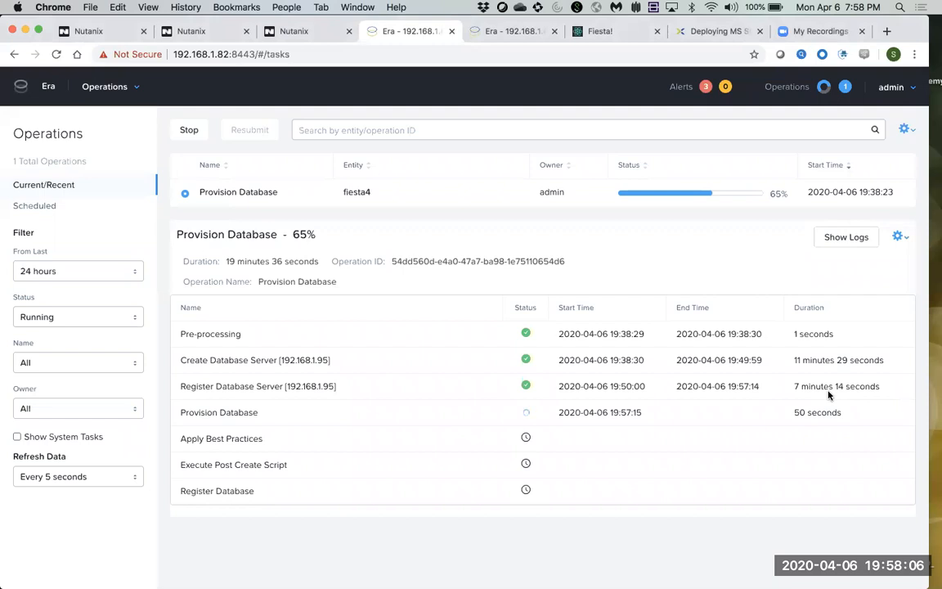
{"action": "double_click", "coordinate": [776, 194]}
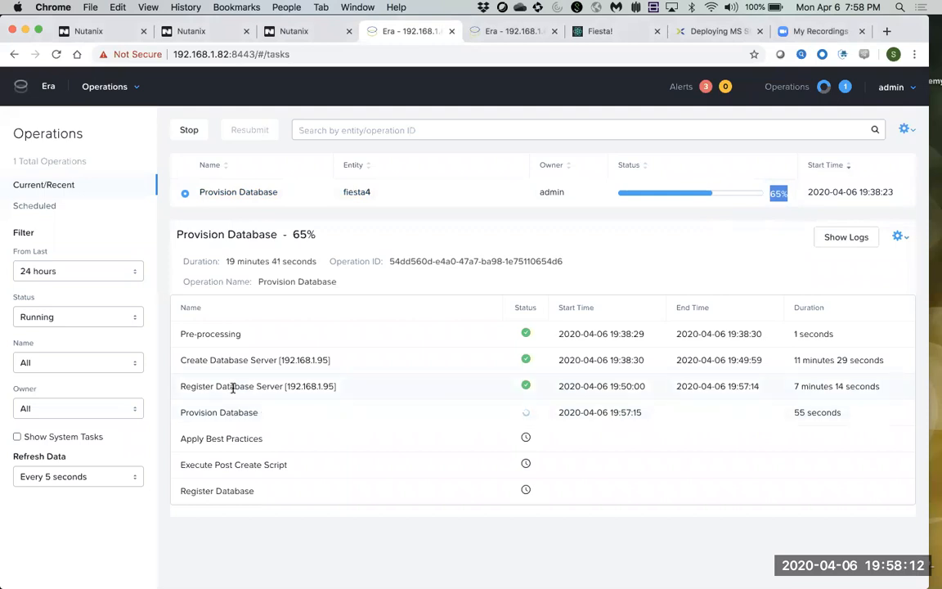
{"action": "left_click_drag", "start_coordinate": [191, 386], "coordinate": [351, 384]}
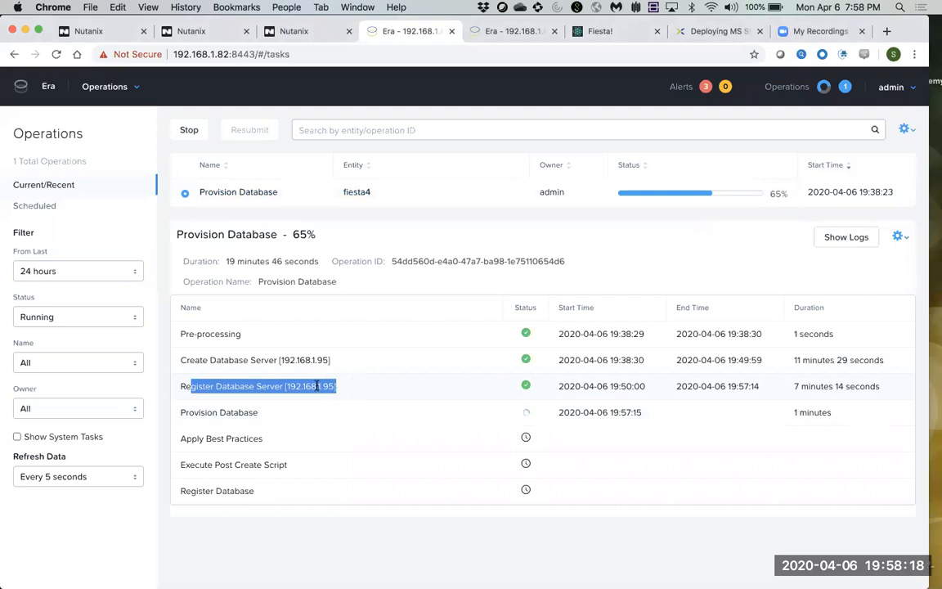
{"action": "left_click_drag", "start_coordinate": [281, 414], "coordinate": [183, 412]}
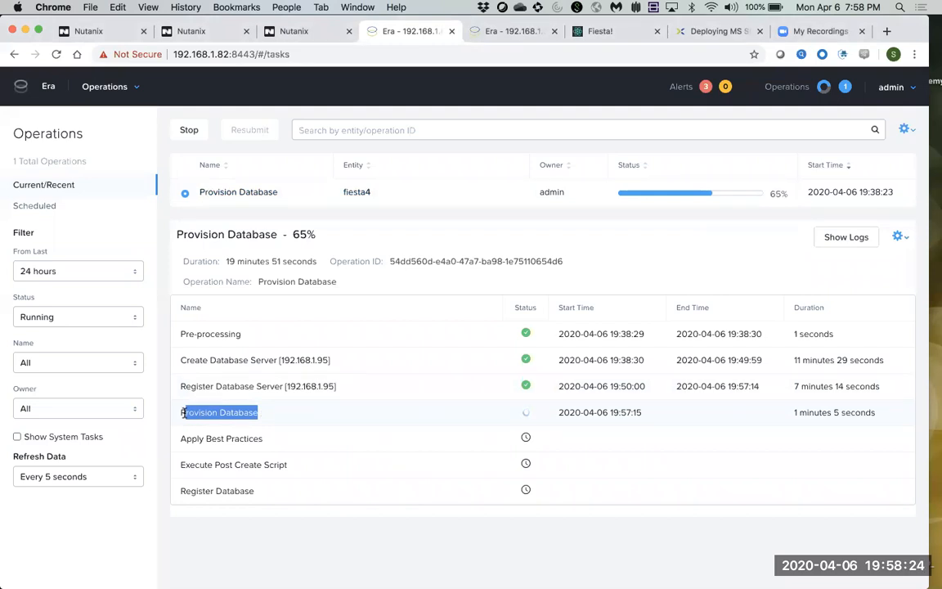
Sign back into Prism Central with the admin account and its password.
{"action": "left_click", "coordinate": [210, 31]}
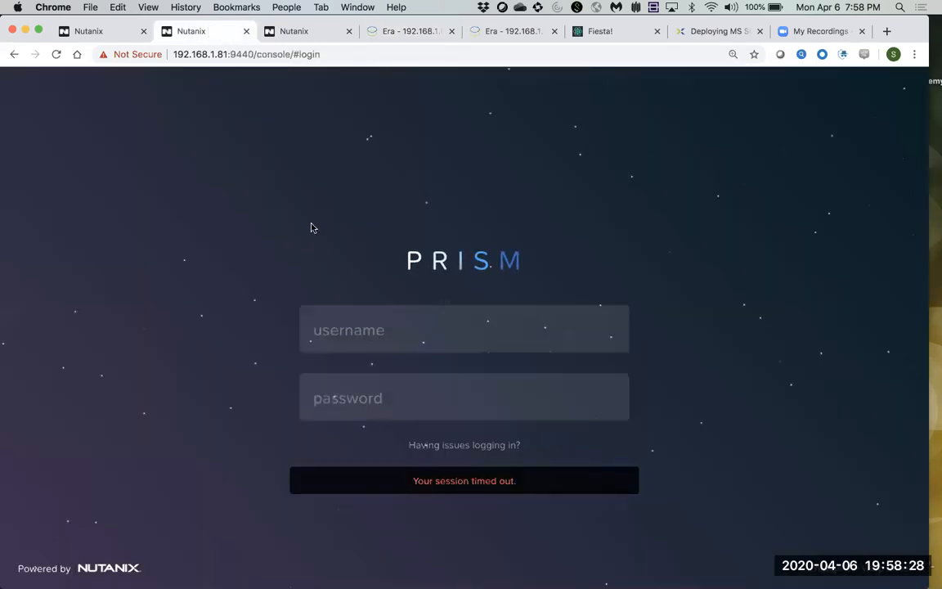
{"action": "type", "text": "admin"}
{"action": "key", "text": "Tab"}
{"action": "type", "text": "•••••••"}
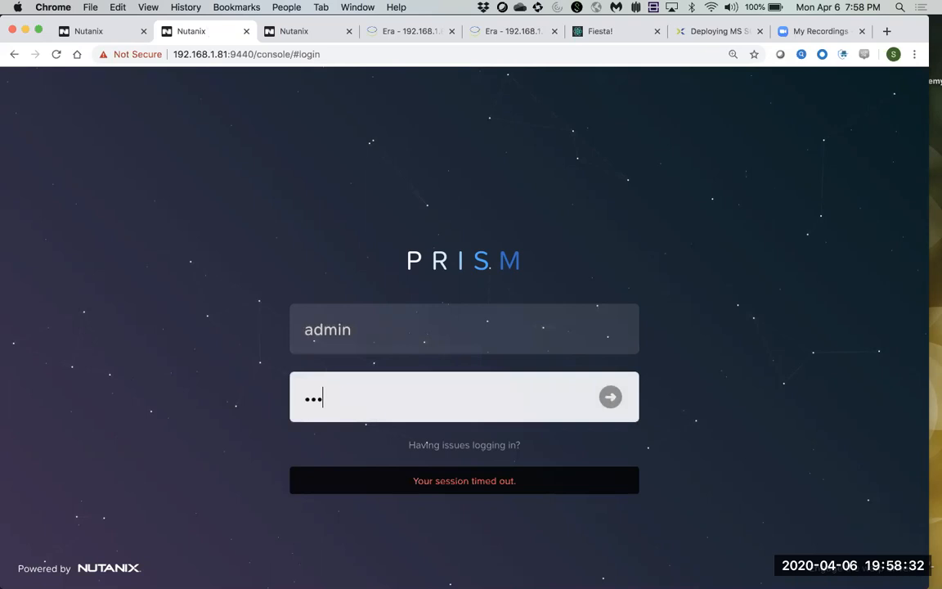
{"action": "type", "text": "•"}
{"action": "key", "text": "Return"}
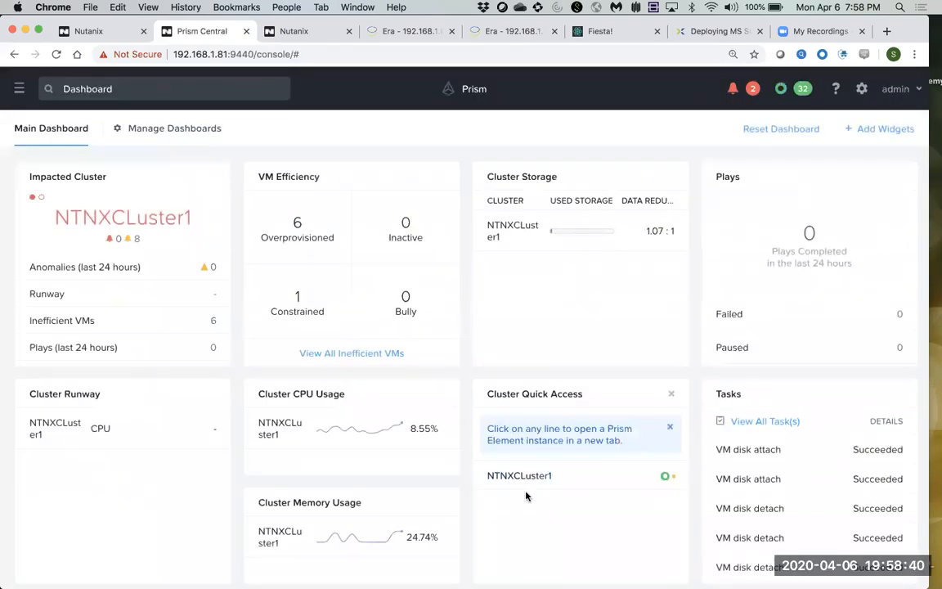
Confirm in NTNXCluster1's VM list that MSSQL4 has IP 192.168.1.95, then return to Era.
{"action": "left_click", "coordinate": [524, 476]}
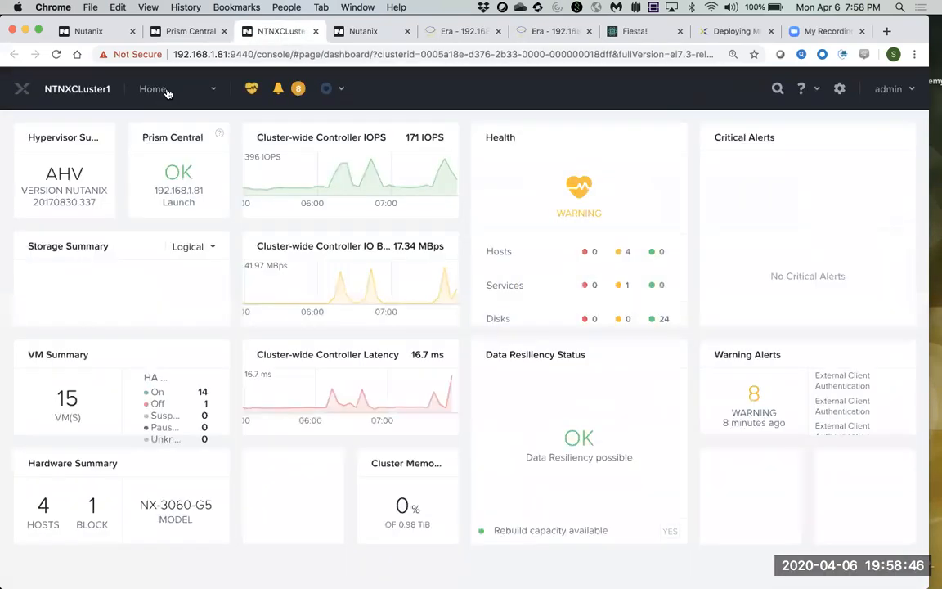
{"action": "left_click", "coordinate": [166, 90]}
{"action": "left_click", "coordinate": [147, 167]}
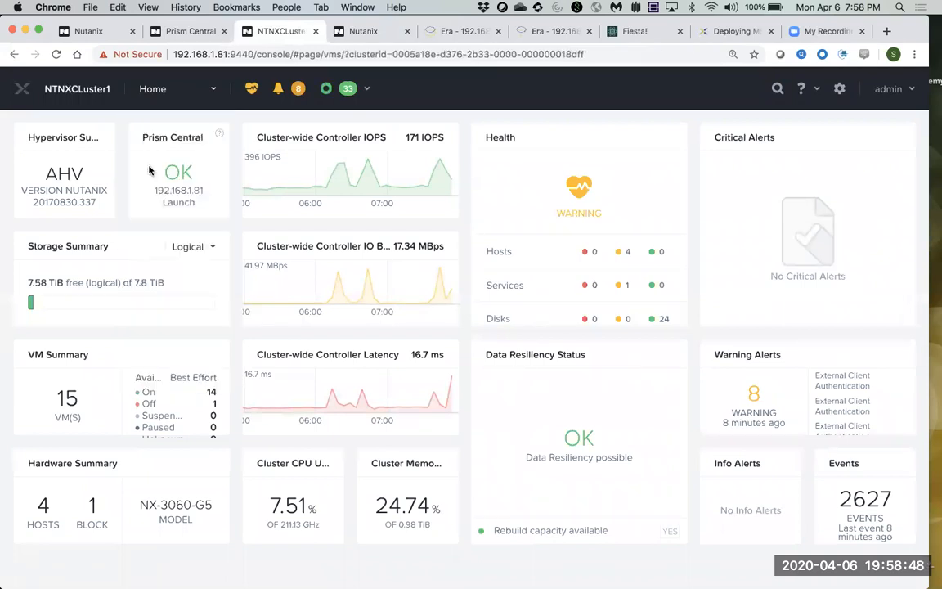
{"action": "left_click_drag", "start_coordinate": [84, 356], "coordinate": [39, 356]}
{"action": "mouse_move", "coordinate": [246, 353]}
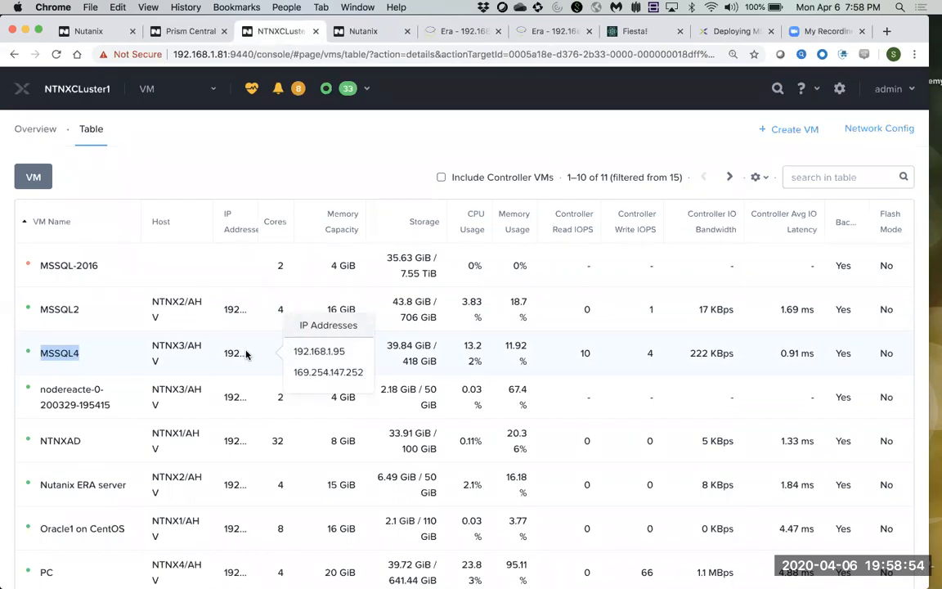
{"action": "left_click", "coordinate": [461, 32]}
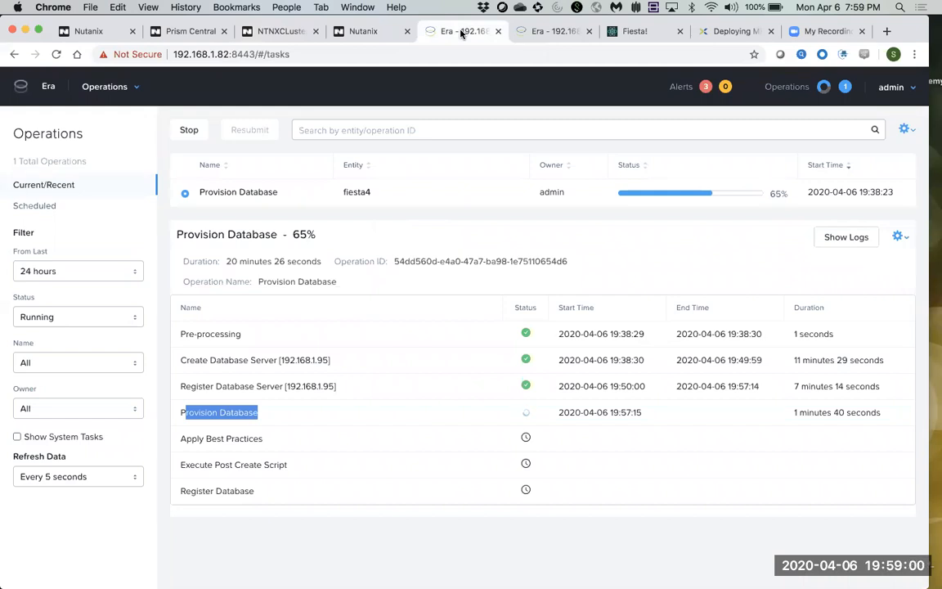
Check the fiesta4 provisioning operation's progress, server IP and Provision Database step.
{"action": "left_click", "coordinate": [786, 196]}
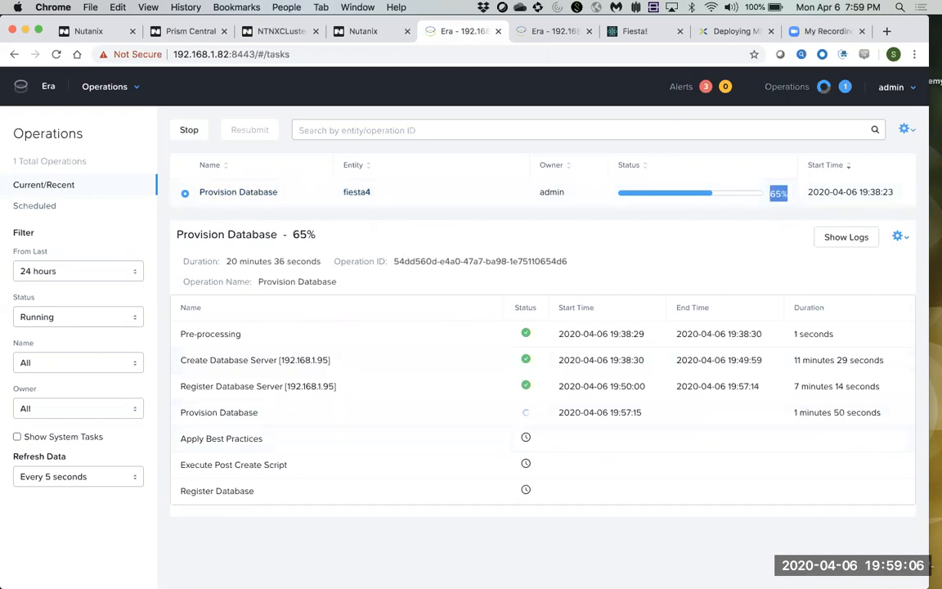
{"action": "mouse_move", "coordinate": [642, 585]}
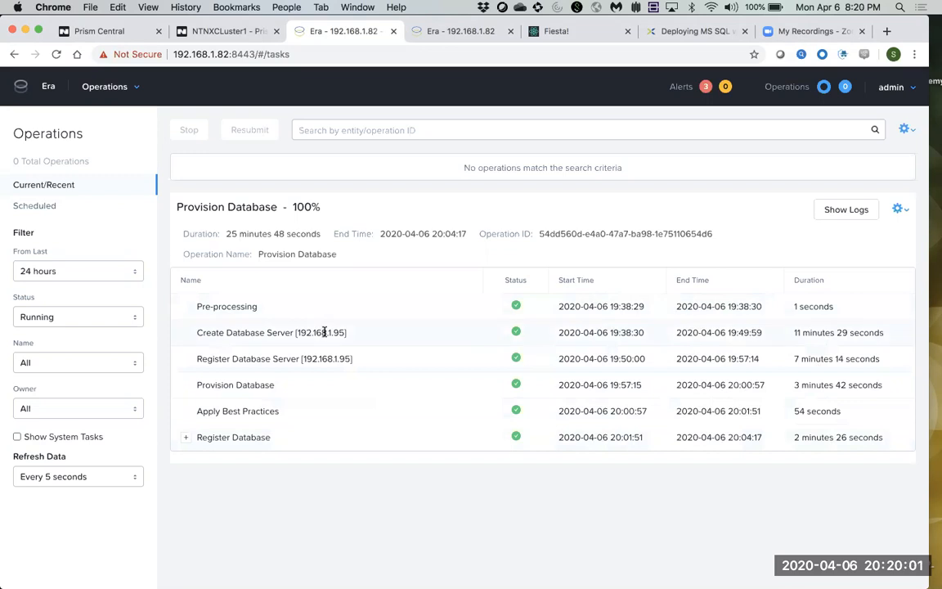
{"action": "left_click_drag", "start_coordinate": [324, 332], "coordinate": [343, 332]}
{"action": "left_click_drag", "start_coordinate": [281, 390], "coordinate": [193, 390]}
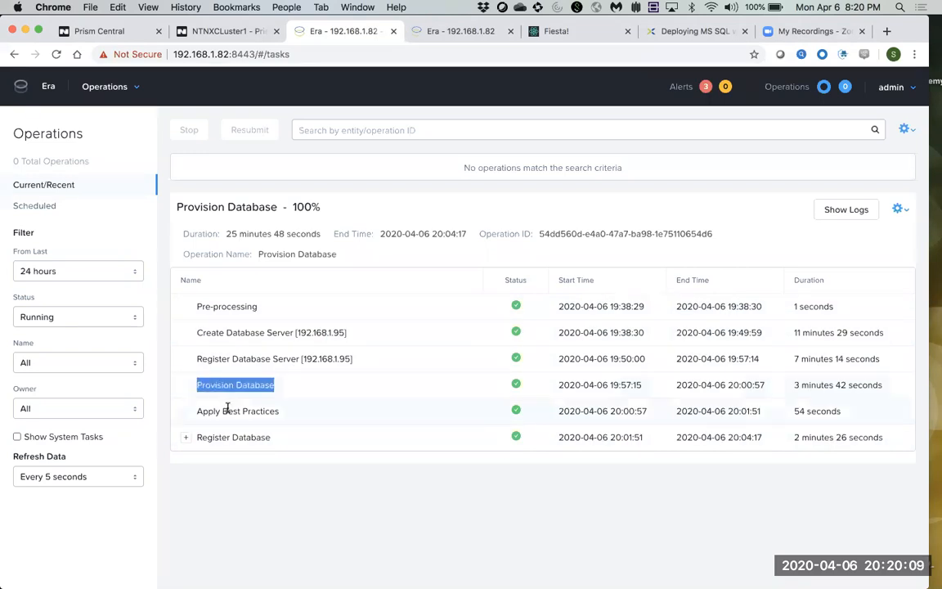
Expand Register Database and its sub-task to review steps such as Configuring Time Machine.
{"action": "left_click", "coordinate": [186, 438]}
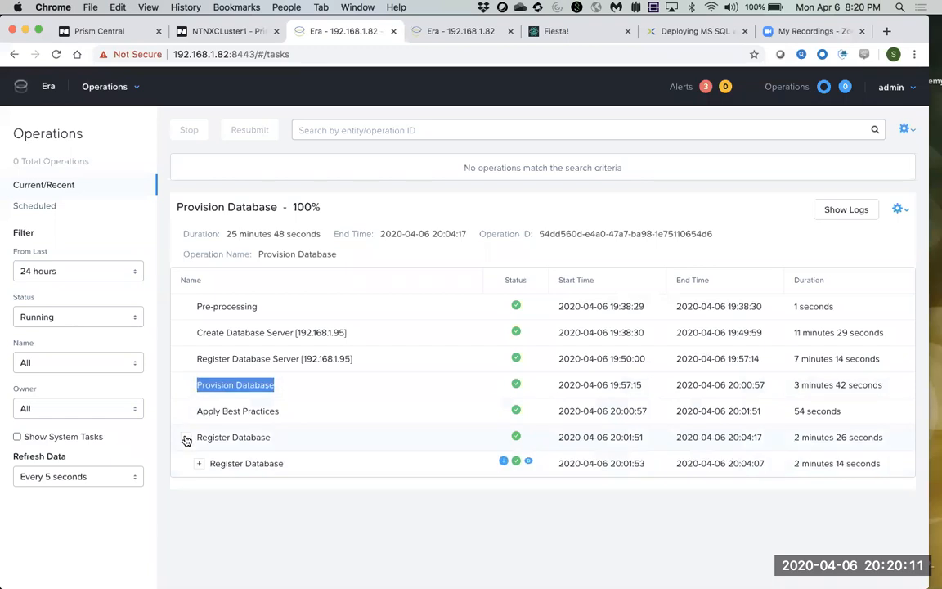
{"action": "left_click", "coordinate": [199, 465]}
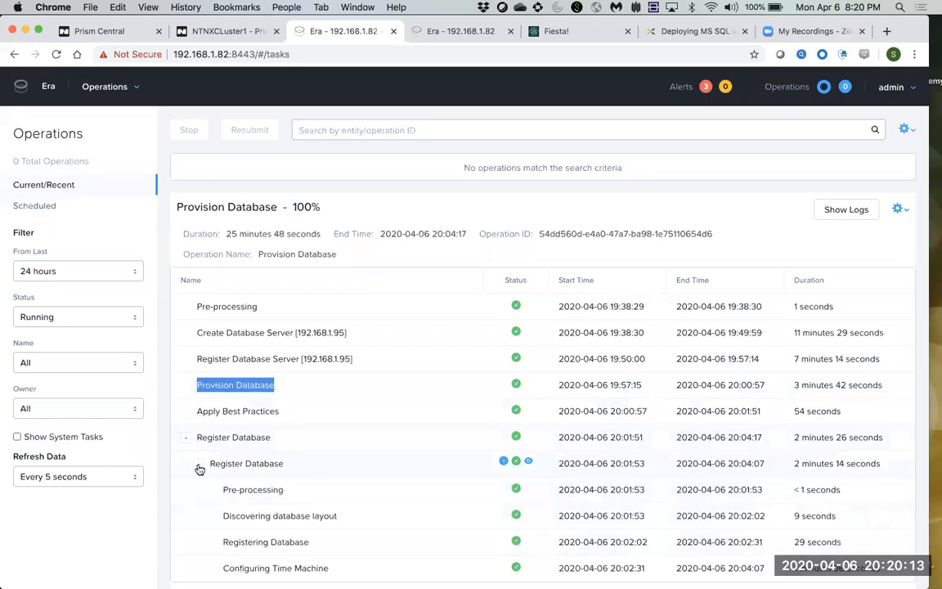
{"action": "scroll", "coordinate": [334, 476], "scroll_direction": "down", "scroll_amount": 1}
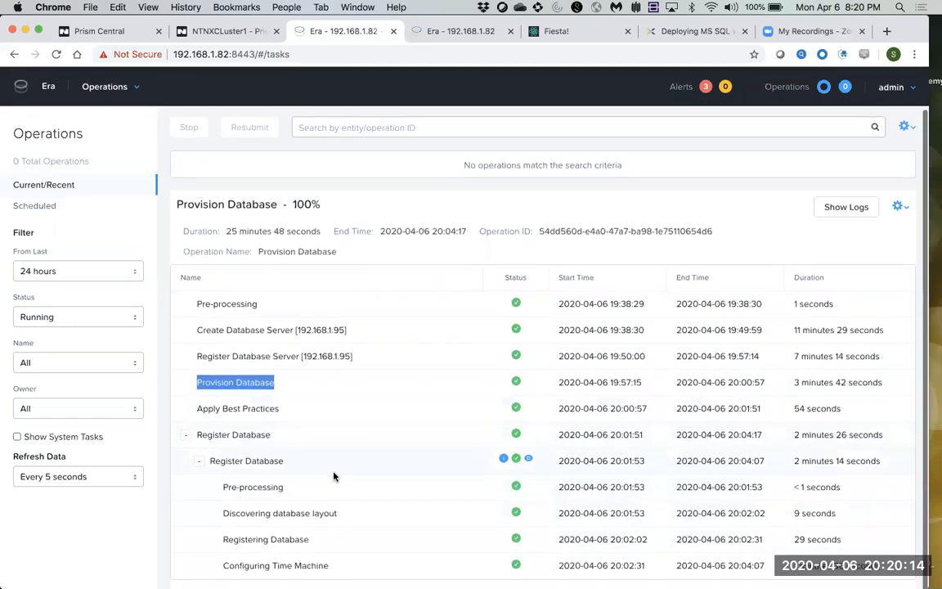
{"action": "left_click", "coordinate": [334, 565]}
{"action": "left_click_drag", "start_coordinate": [333, 565], "coordinate": [257, 565]}
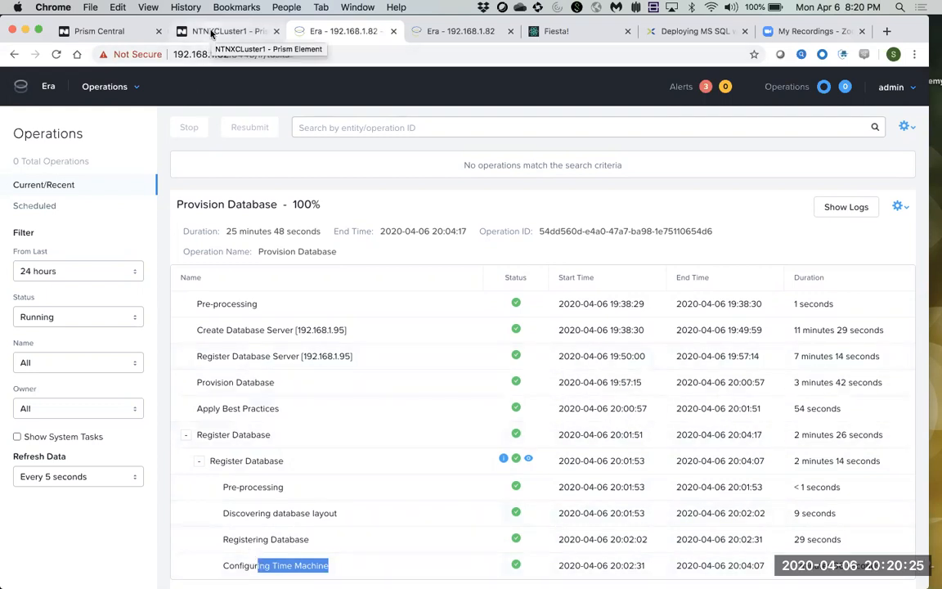
{"action": "left_click_drag", "start_coordinate": [353, 356], "coordinate": [245, 357]}
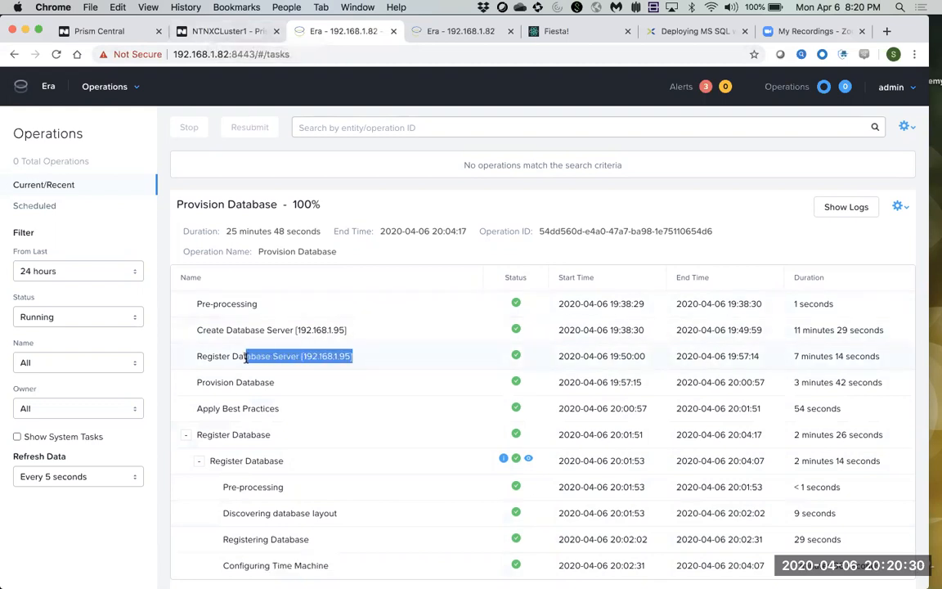
Select MSSQL4 in NTNXCluster1's VM table and review its 4-core, 16 GiB details.
{"action": "left_click", "coordinate": [229, 31]}
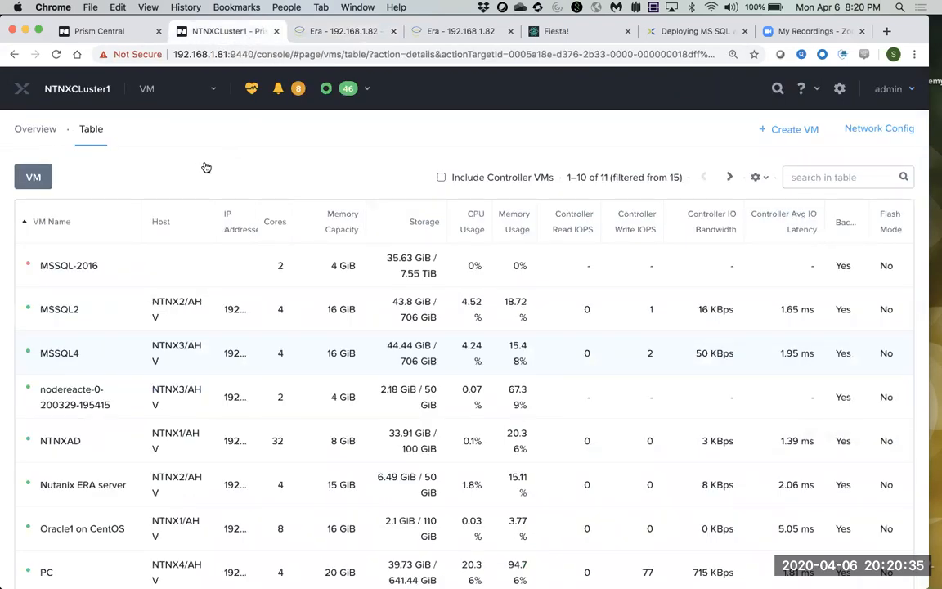
{"action": "left_click_drag", "start_coordinate": [82, 357], "coordinate": [38, 355]}
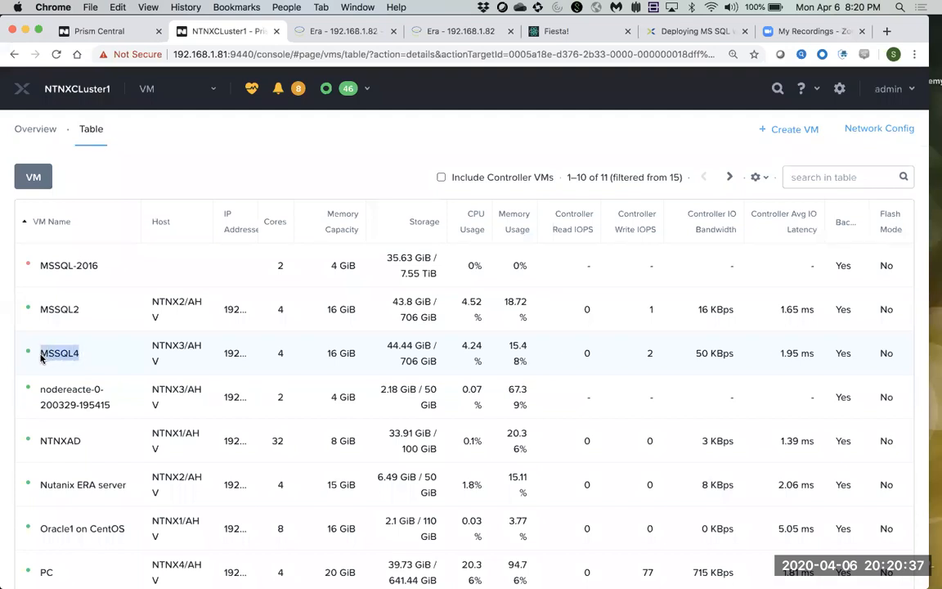
{"action": "mouse_move", "coordinate": [237, 360]}
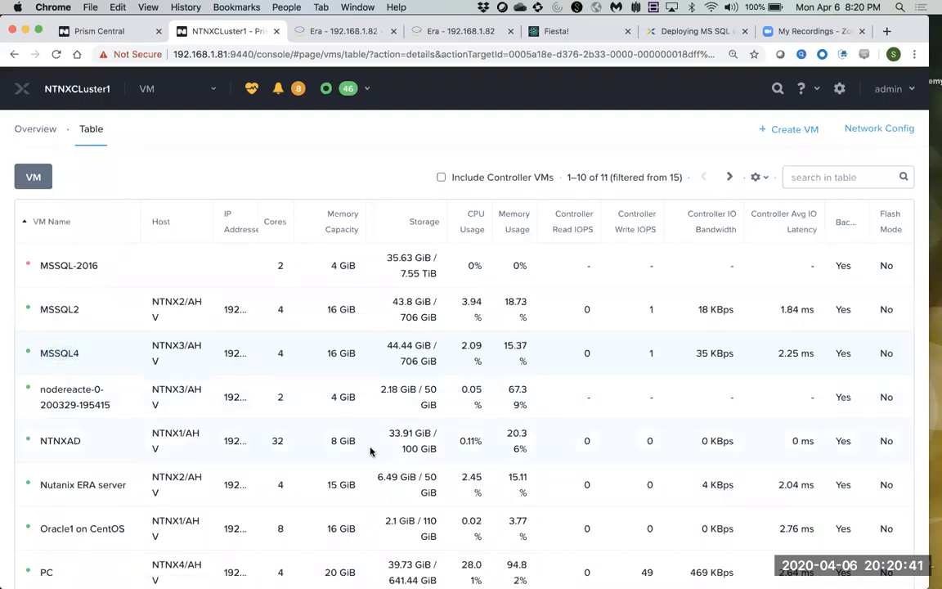
{"action": "scroll", "coordinate": [359, 446], "scroll_direction": "down", "scroll_amount": 2}
{"action": "scroll", "coordinate": [369, 451], "scroll_direction": "down", "scroll_amount": 5}
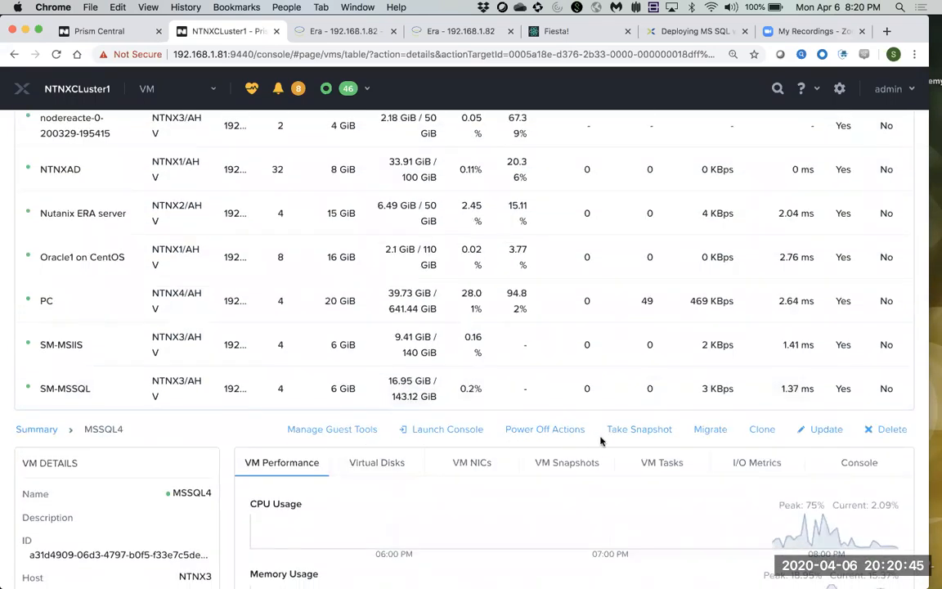
{"action": "scroll", "coordinate": [580, 467], "scroll_direction": "down", "scroll_amount": 2}
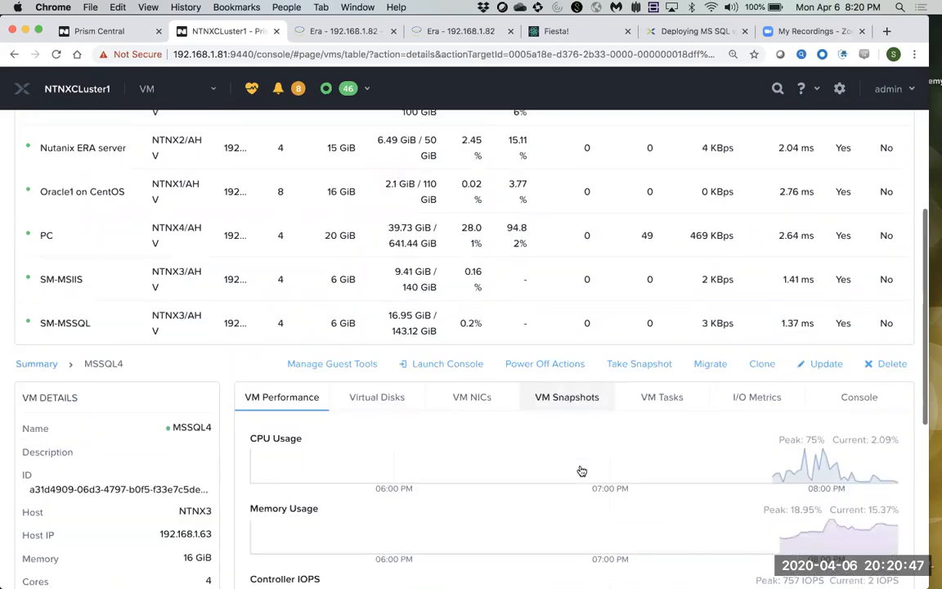
Scroll through MSSQL4's ten attached disks on the Virtual Disks tab.
{"action": "left_click", "coordinate": [392, 391]}
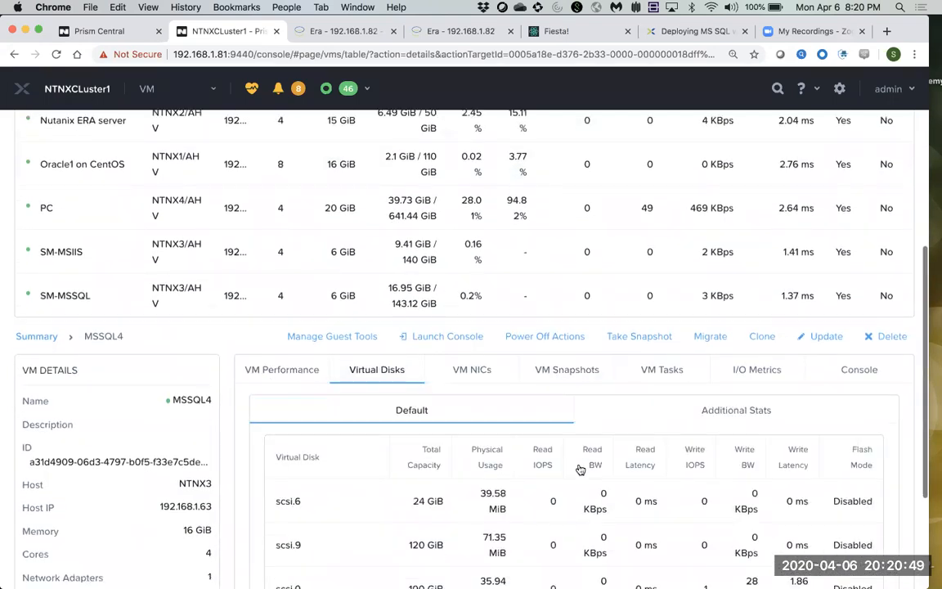
{"action": "scroll", "coordinate": [581, 467], "scroll_direction": "down", "scroll_amount": 5}
{"action": "scroll", "coordinate": [582, 354], "scroll_direction": "down", "scroll_amount": 5}
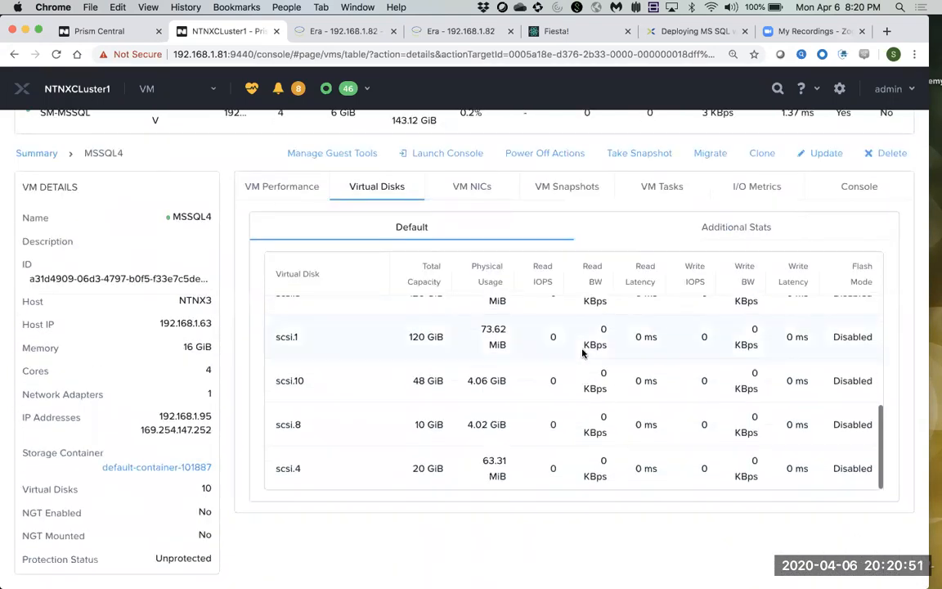
{"action": "scroll", "coordinate": [576, 380], "scroll_direction": "up", "scroll_amount": 5}
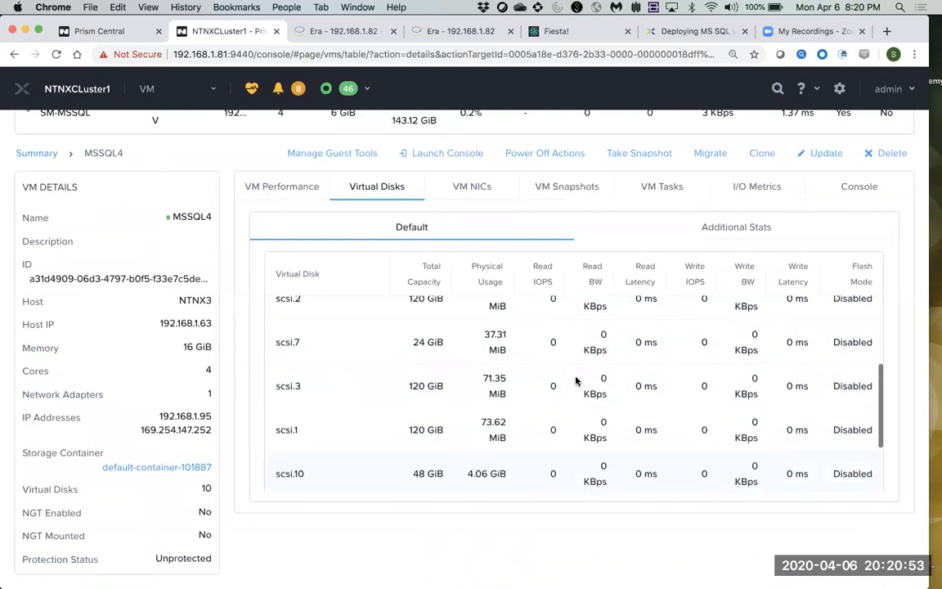
{"action": "scroll", "coordinate": [575, 380], "scroll_direction": "up", "scroll_amount": 5}
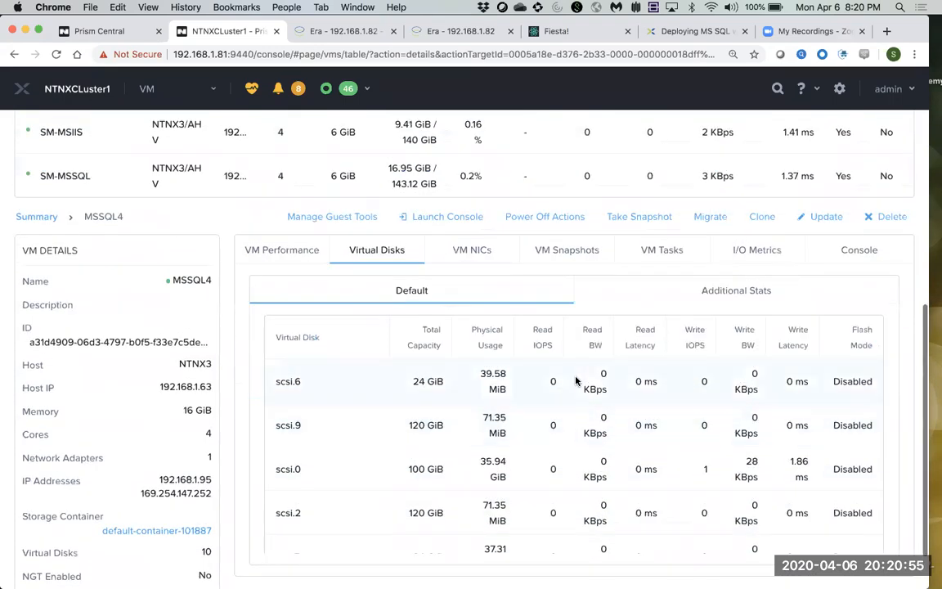
{"action": "scroll", "coordinate": [576, 380], "scroll_direction": "up", "scroll_amount": 3}
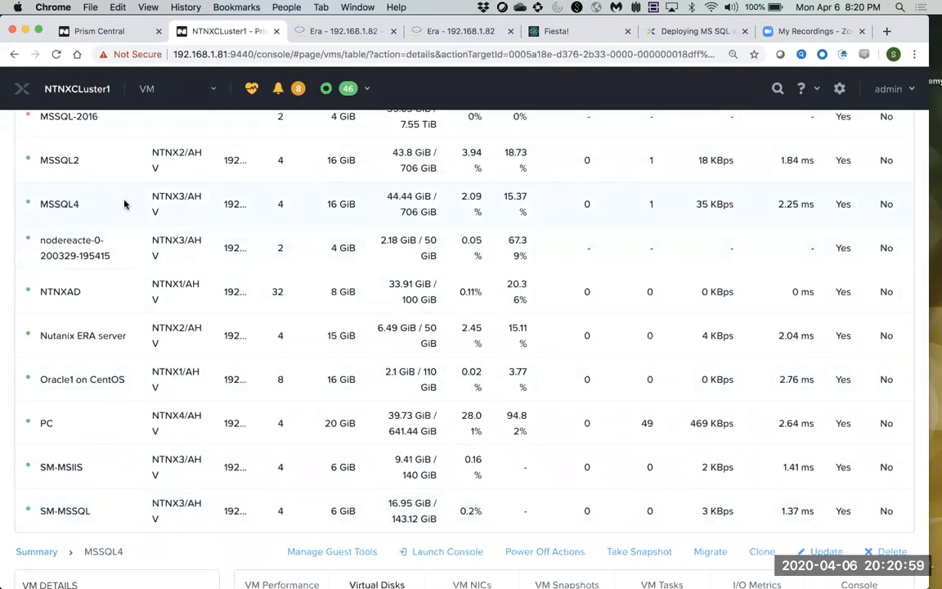
{"action": "scroll", "coordinate": [296, 319], "scroll_direction": "down", "scroll_amount": 1}
{"action": "scroll", "coordinate": [296, 319], "scroll_direction": "down", "scroll_amount": 2}
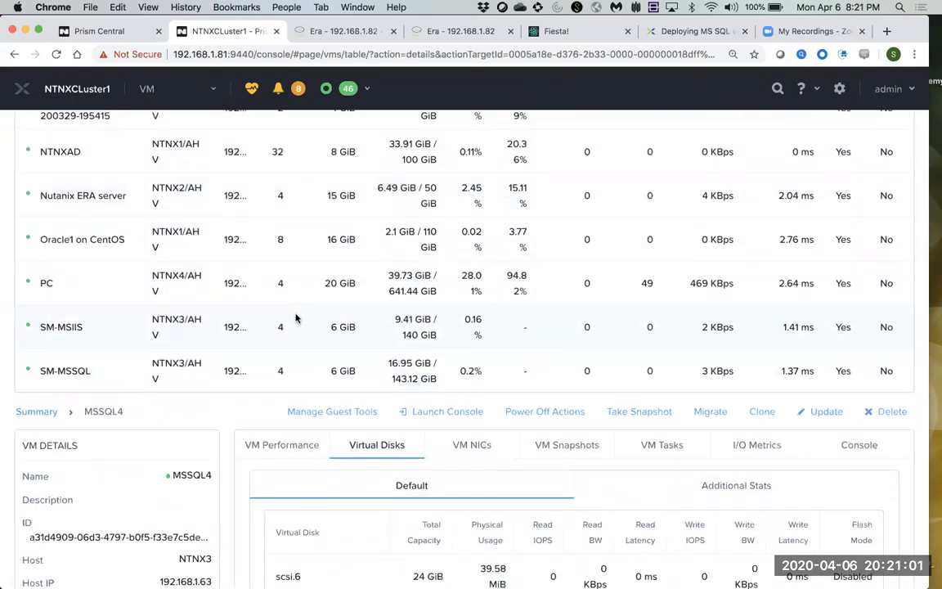
Launch MSSQL4's console and run diskmgmt.msc from the Run dialog.
{"action": "left_click", "coordinate": [447, 411]}
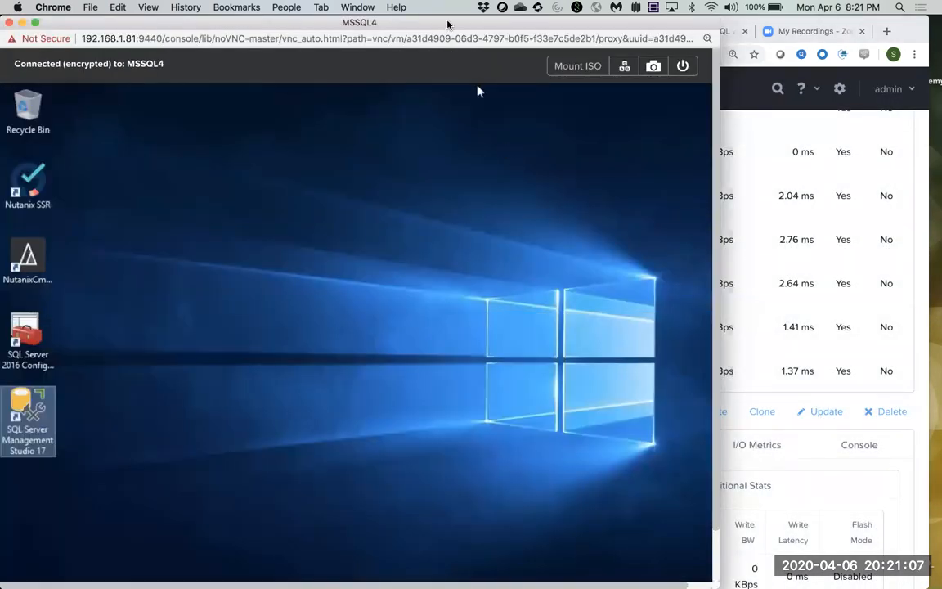
{"action": "left_click_drag", "start_coordinate": [448, 23], "coordinate": [517, 23]}
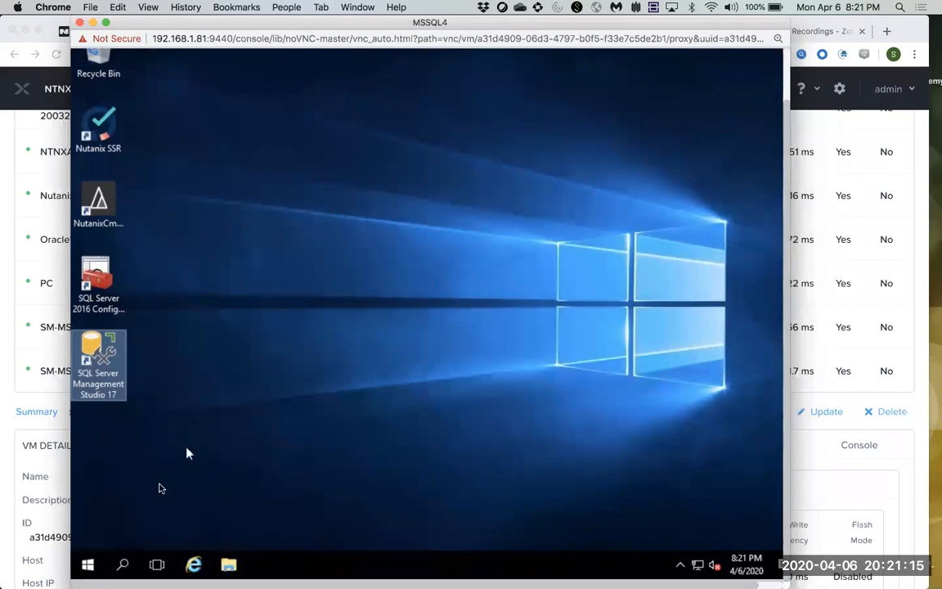
{"action": "left_click", "coordinate": [89, 568]}
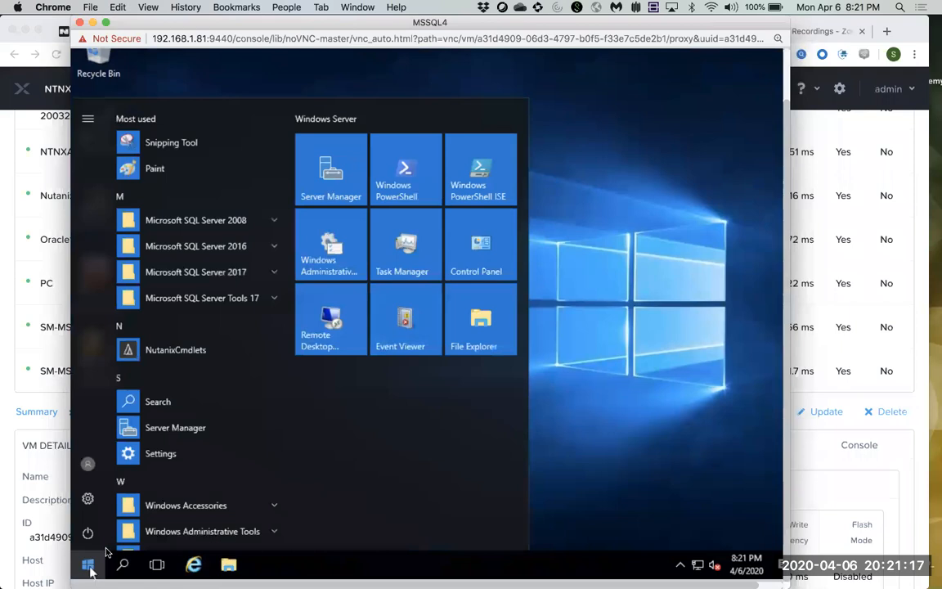
{"action": "right_click", "coordinate": [85, 569]}
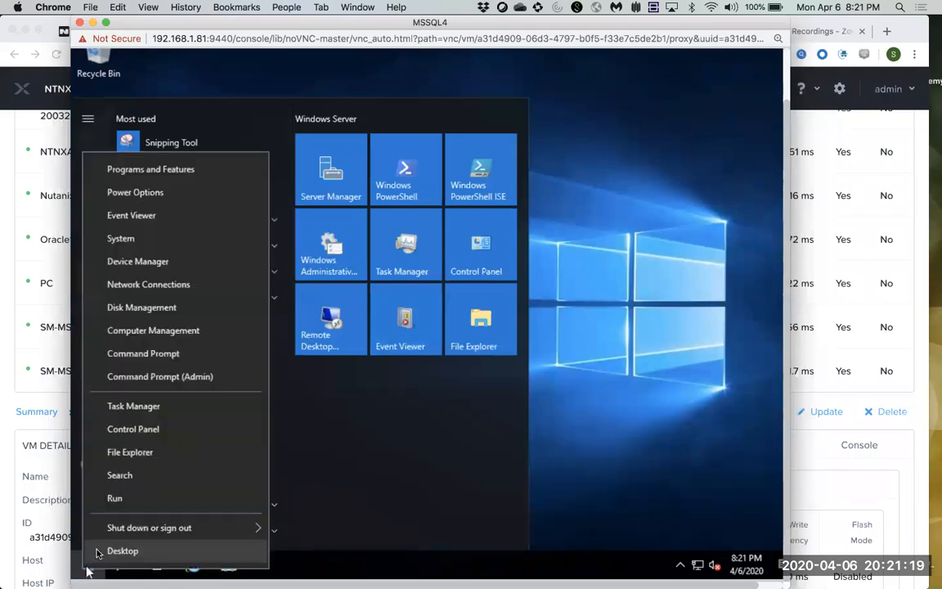
{"action": "left_click", "coordinate": [115, 498]}
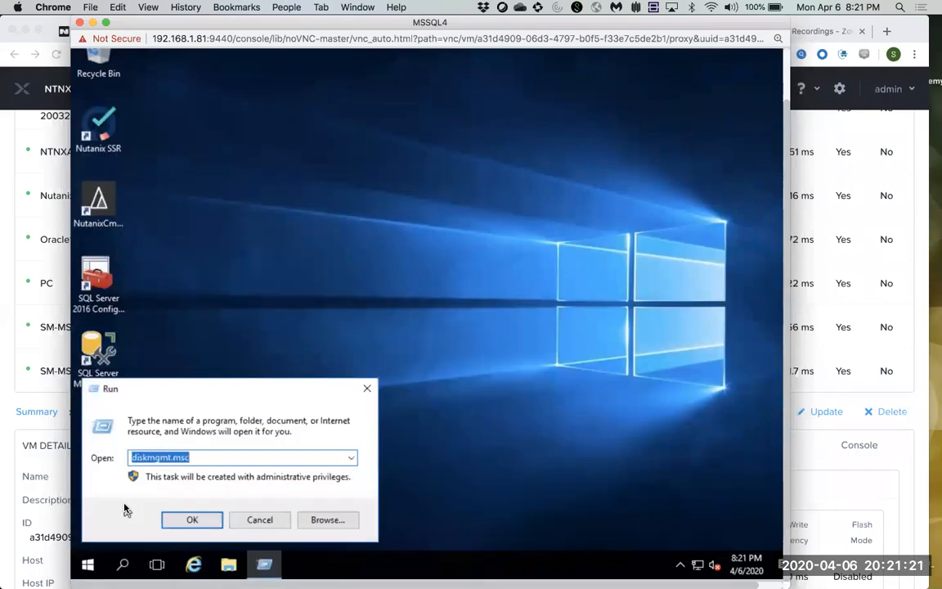
{"action": "key", "text": "Return"}
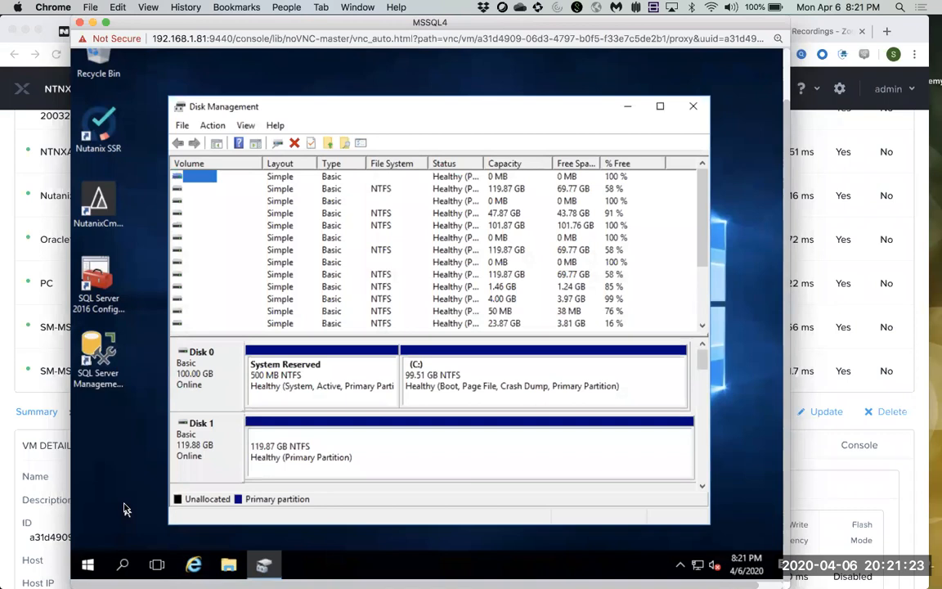
Sort volumes by capacity and view the top 119.87 GB volume's path, C:\NTNX\ERA_DATABASES\fiesta4\DATA1.
{"action": "right_click", "coordinate": [206, 179]}
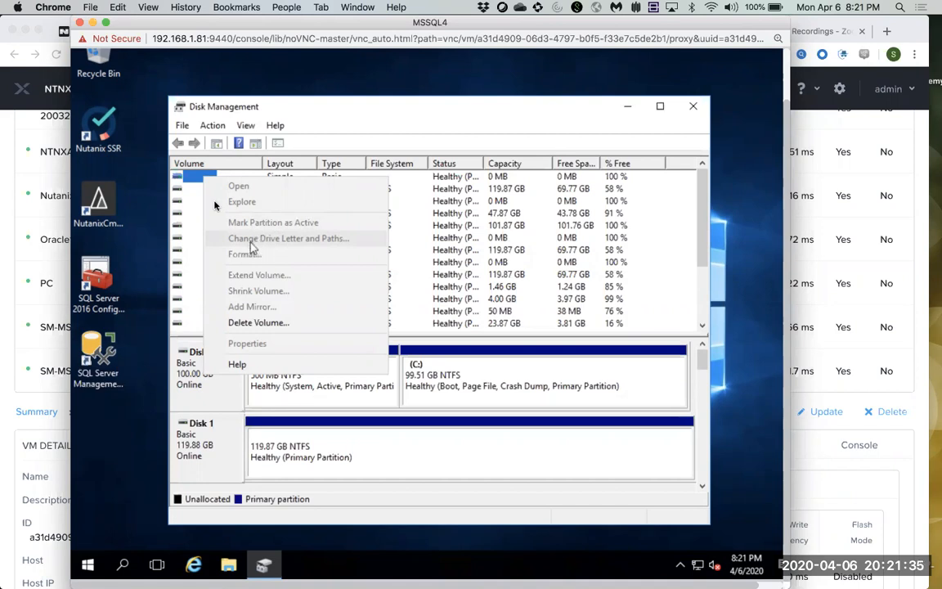
{"action": "left_click", "coordinate": [187, 181]}
{"action": "right_click", "coordinate": [189, 180]}
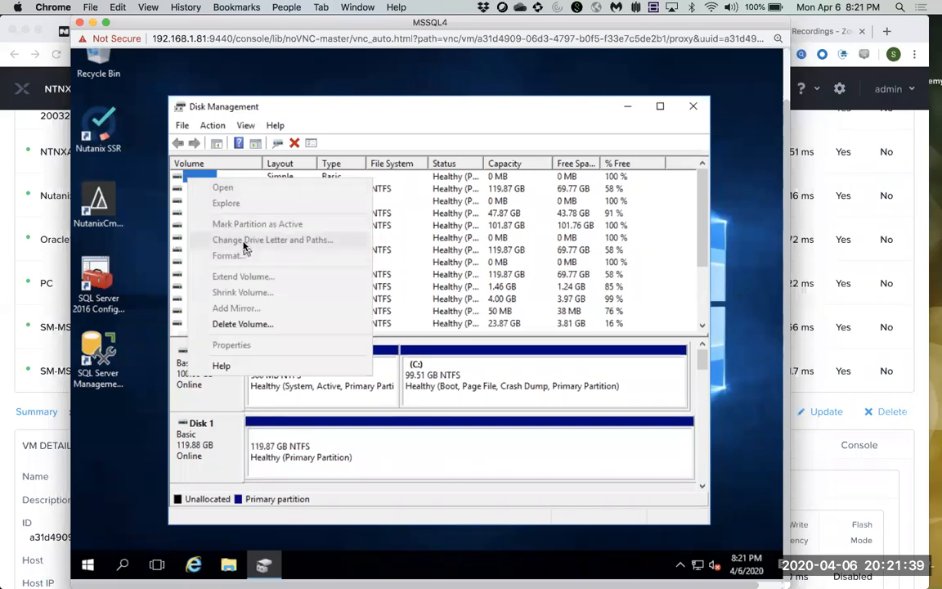
{"action": "left_click", "coordinate": [646, 462]}
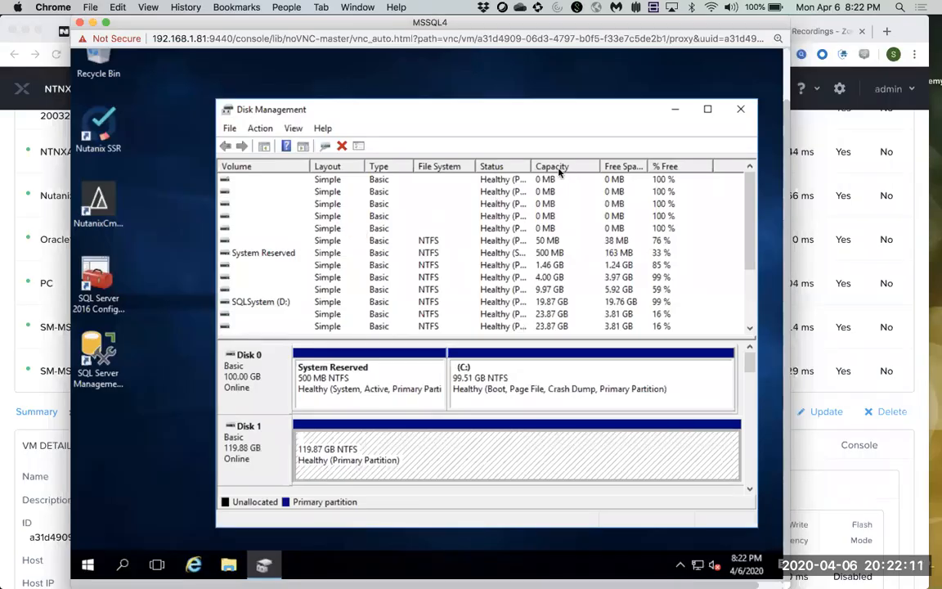
{"action": "left_click", "coordinate": [568, 168]}
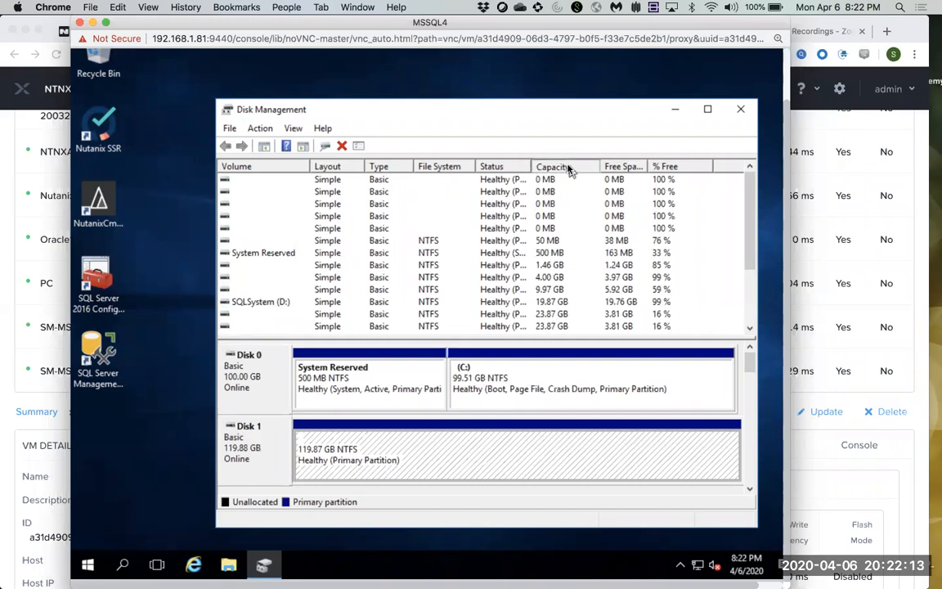
{"action": "right_click", "coordinate": [229, 182]}
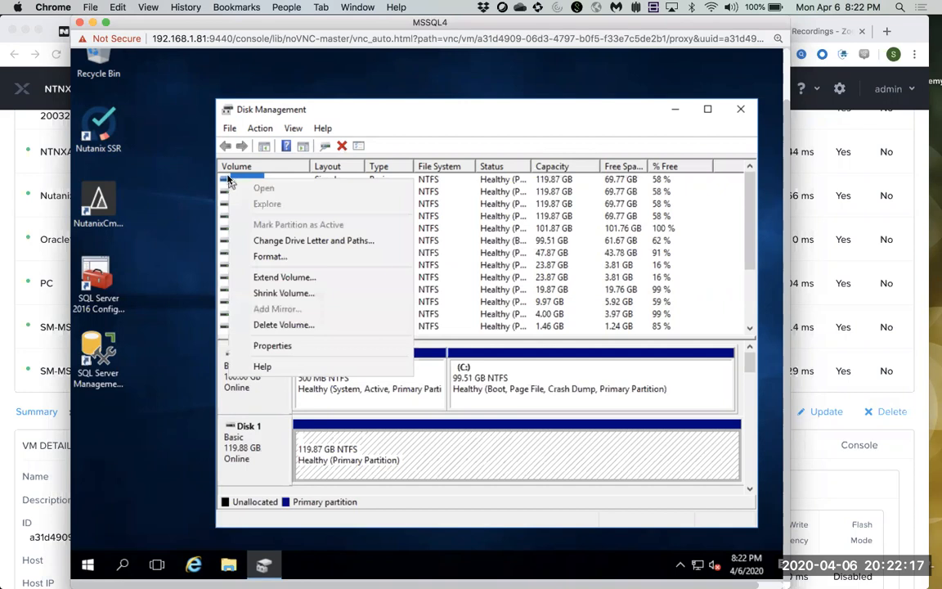
{"action": "left_click", "coordinate": [278, 242]}
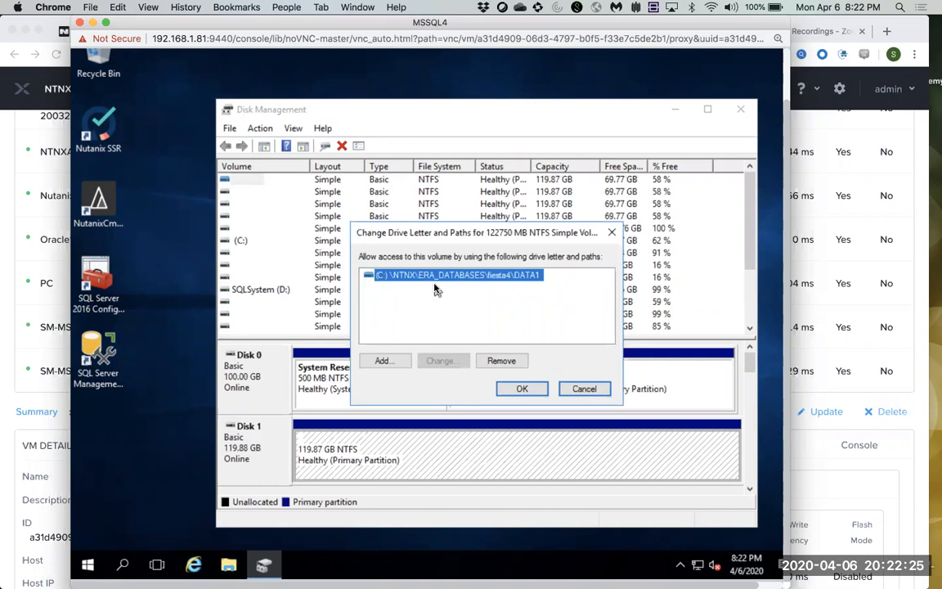
Check the mount paths of the other 119.87 GB volumes and the 101.87 GB volume.
{"action": "left_click", "coordinate": [584, 389]}
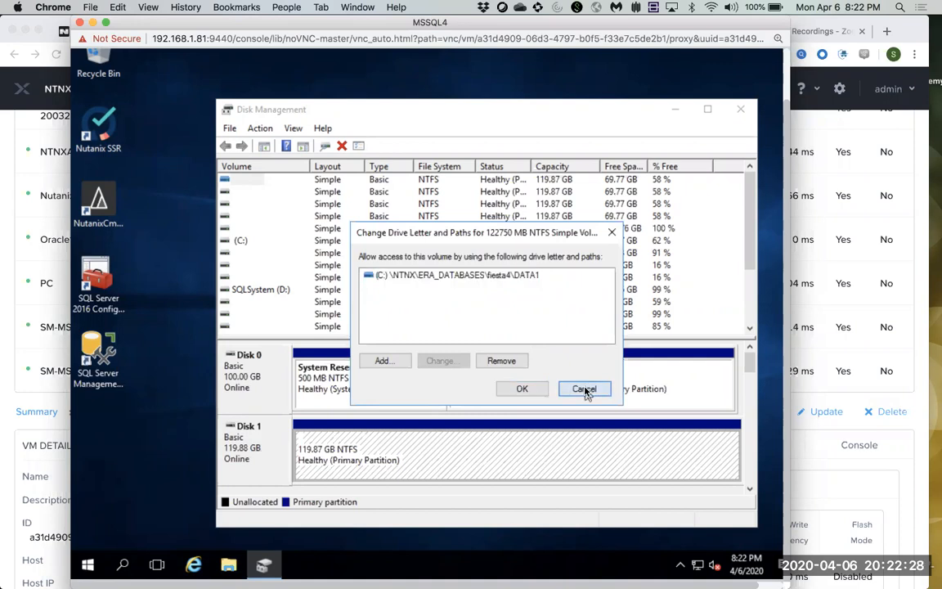
{"action": "left_click", "coordinate": [226, 193]}
{"action": "right_click", "coordinate": [225, 196]}
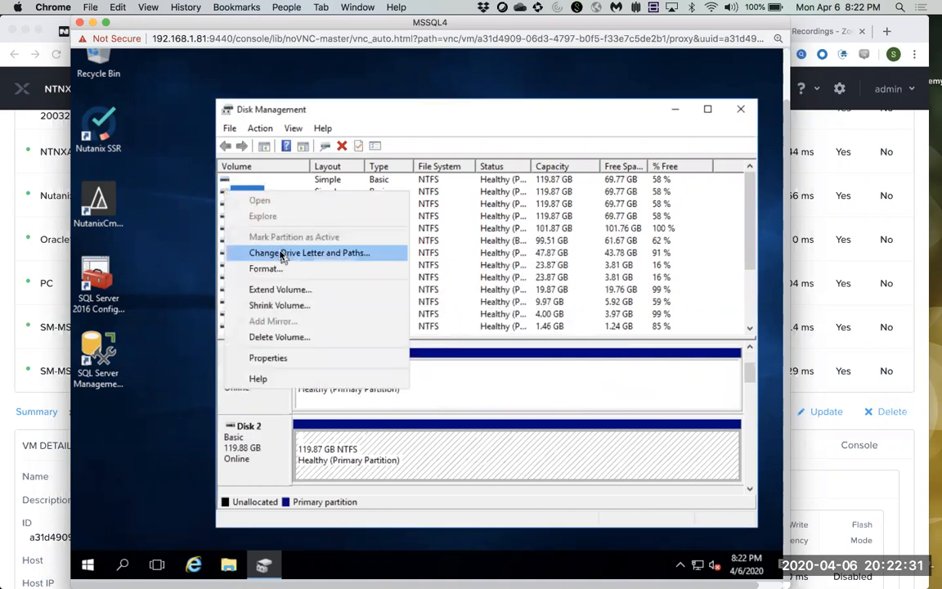
{"action": "left_click", "coordinate": [280, 254]}
{"action": "left_click", "coordinate": [577, 389]}
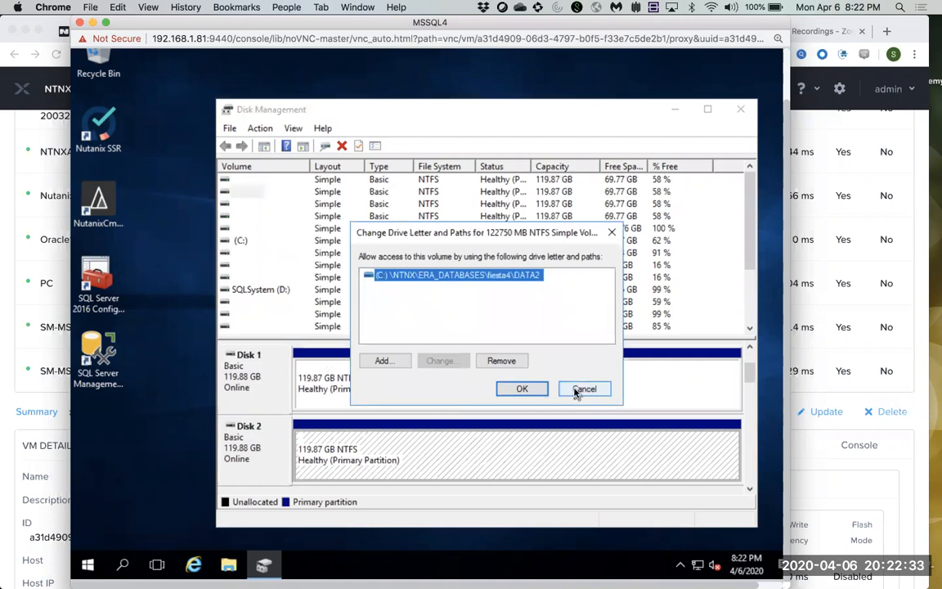
{"action": "left_click", "coordinate": [238, 216]}
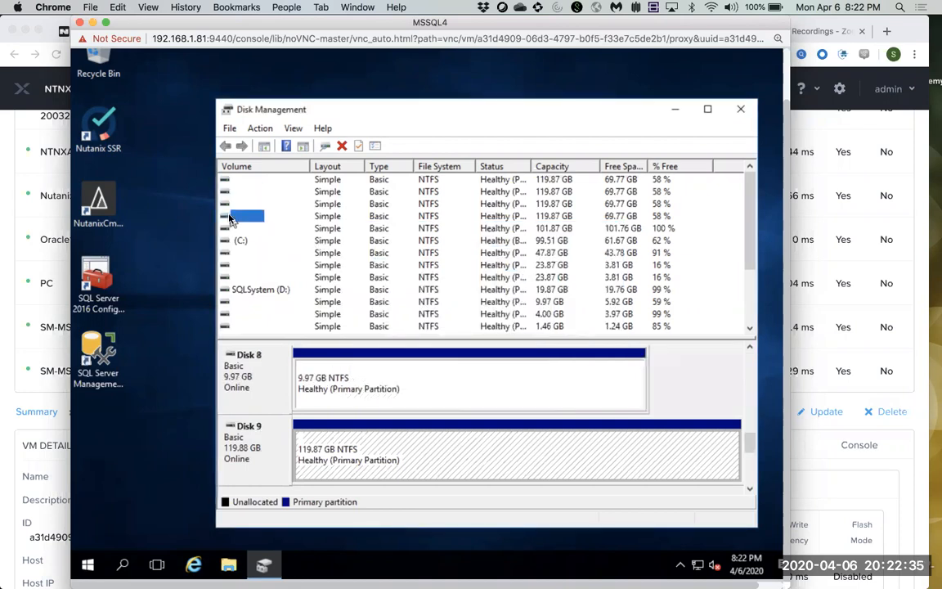
{"action": "right_click", "coordinate": [238, 216]}
{"action": "left_click", "coordinate": [298, 277]}
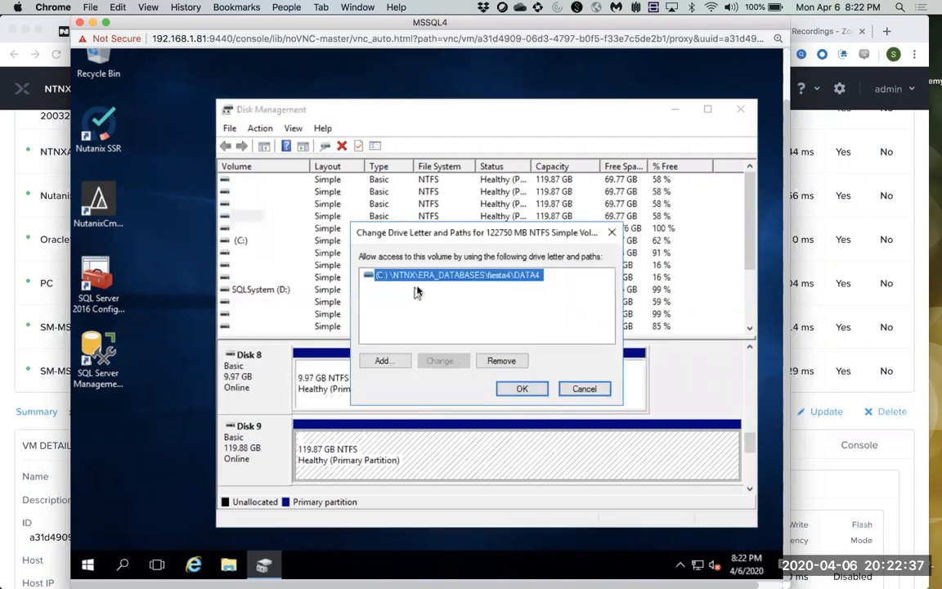
{"action": "left_click", "coordinate": [584, 391]}
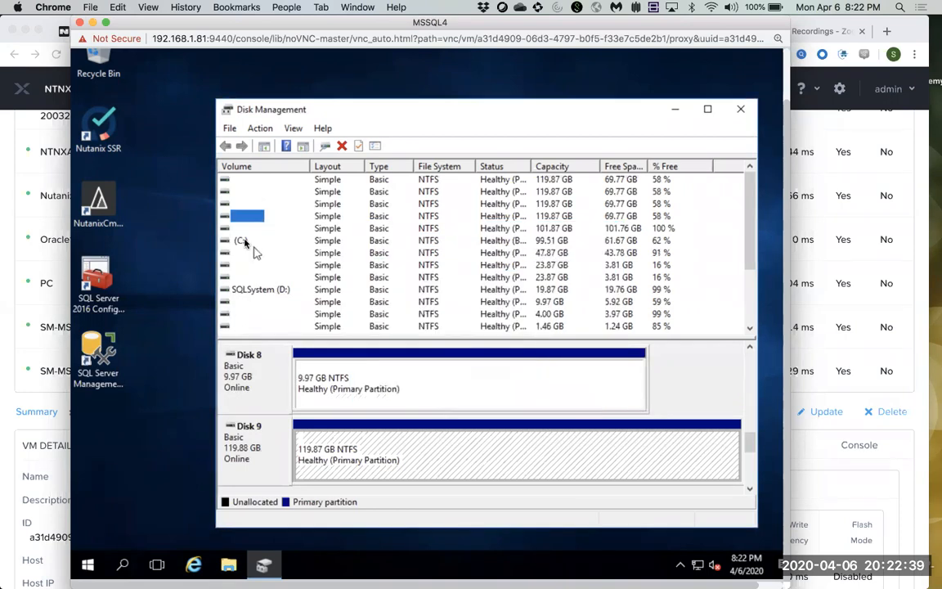
{"action": "left_click", "coordinate": [236, 229]}
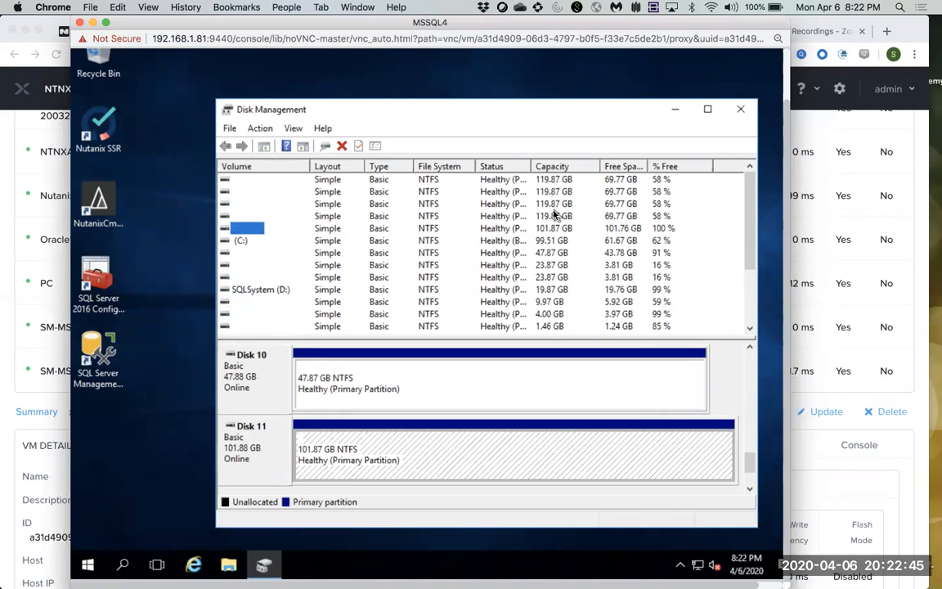
{"action": "right_click", "coordinate": [244, 233]}
{"action": "left_click", "coordinate": [282, 288]}
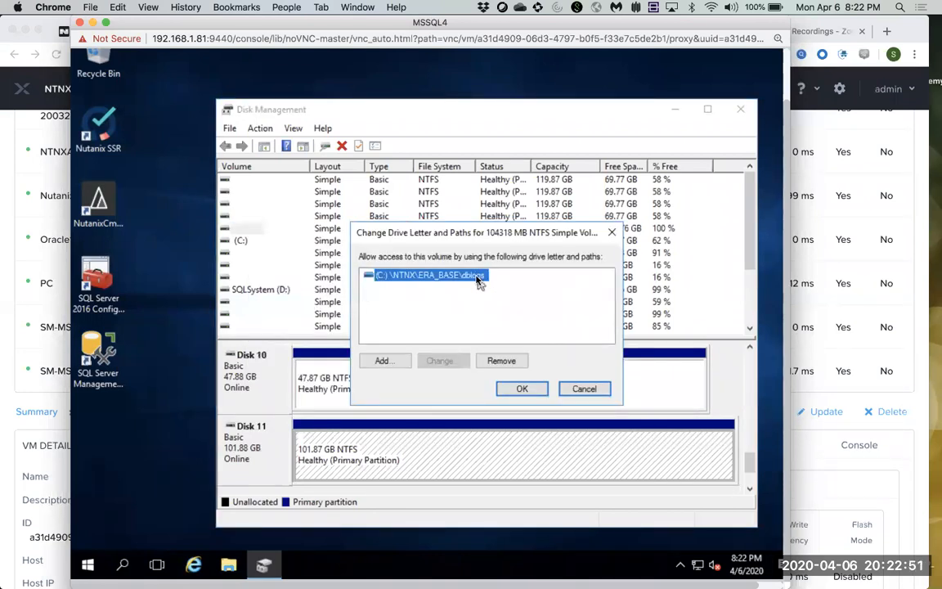
{"action": "left_click", "coordinate": [585, 390]}
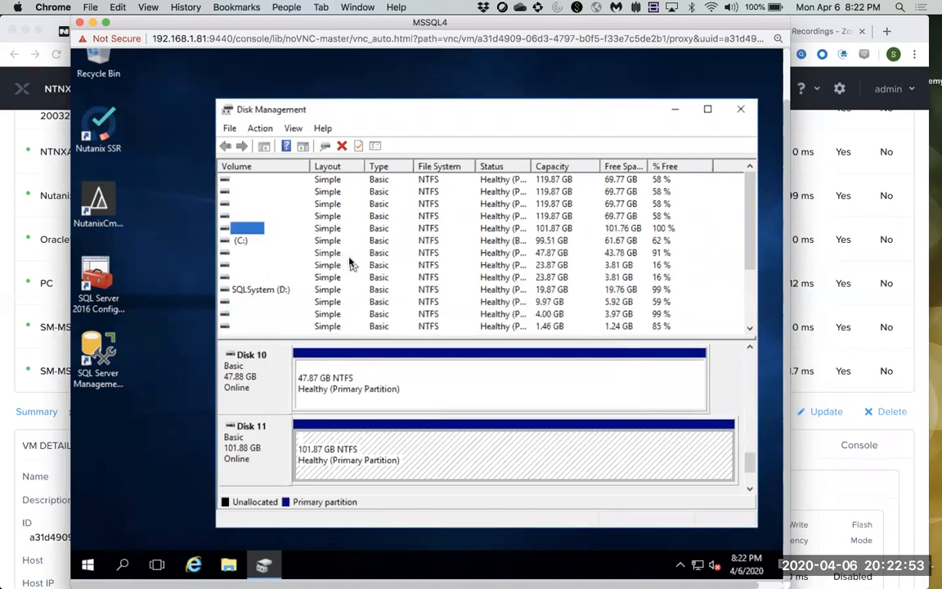
Check the 47.87 GB volume and the 23.87 GB TEMPDB1 and TEMPDB2 mounts, then close Disk Management.
{"action": "left_click", "coordinate": [242, 256]}
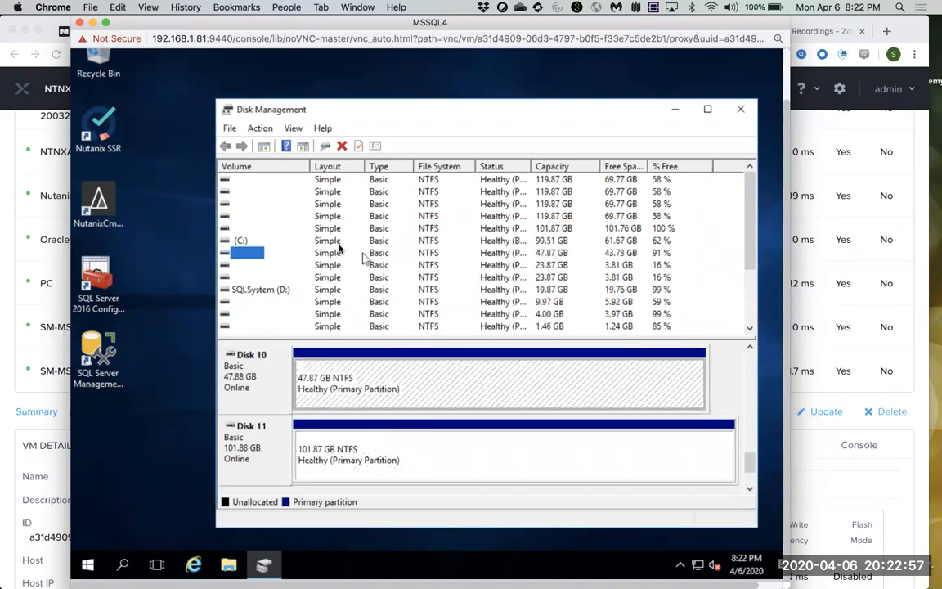
{"action": "right_click", "coordinate": [255, 255]}
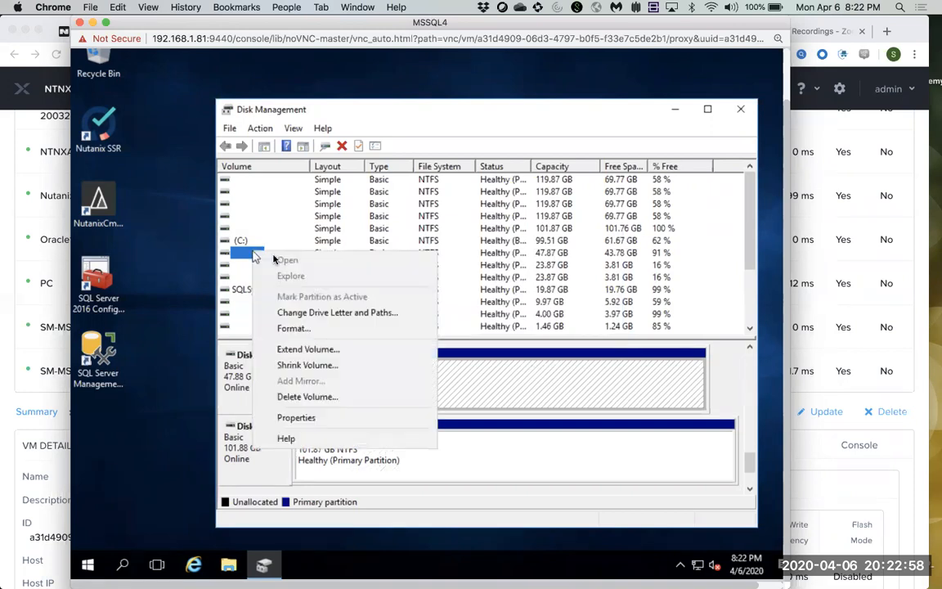
{"action": "left_click", "coordinate": [325, 314]}
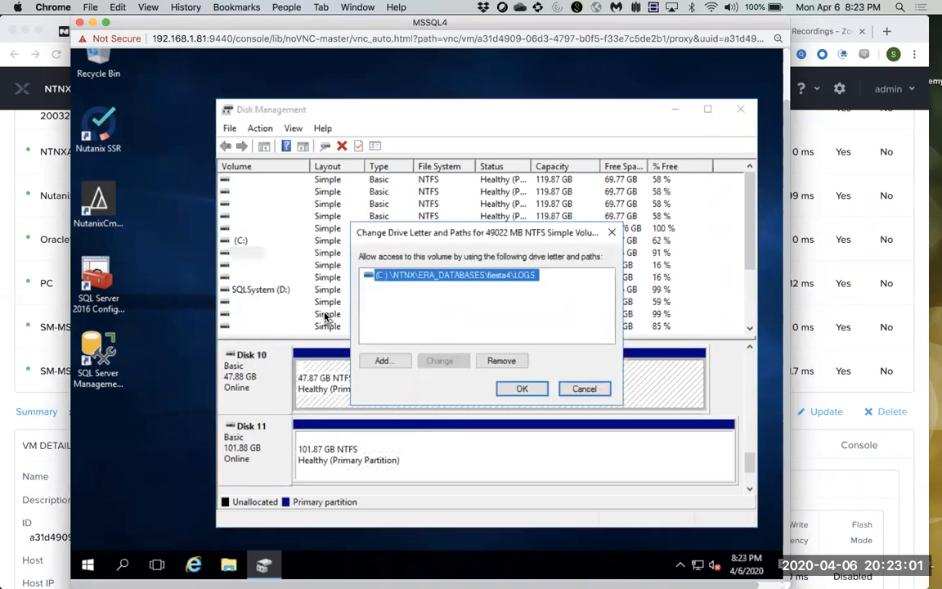
{"action": "left_click", "coordinate": [585, 392]}
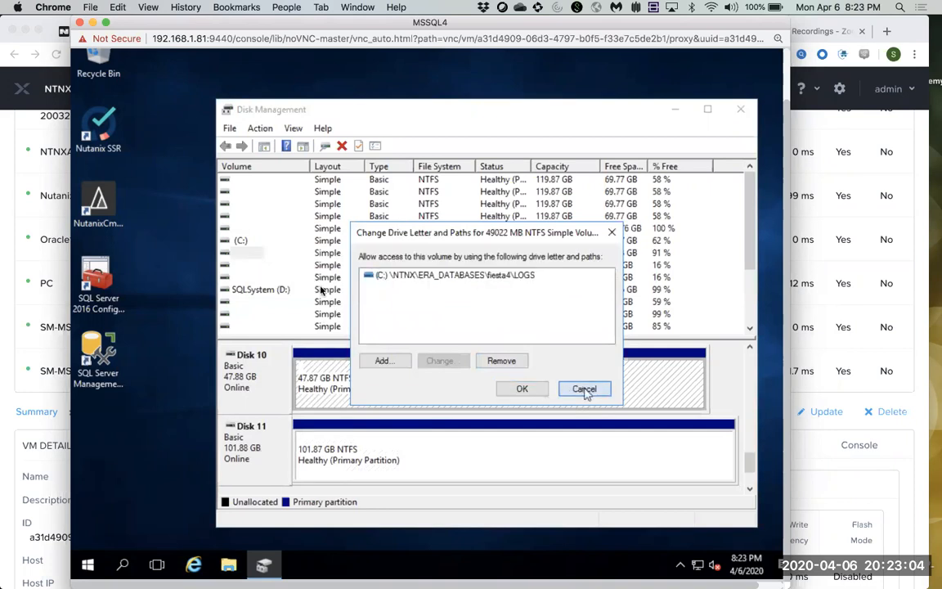
{"action": "left_click", "coordinate": [236, 267]}
{"action": "right_click", "coordinate": [237, 266]}
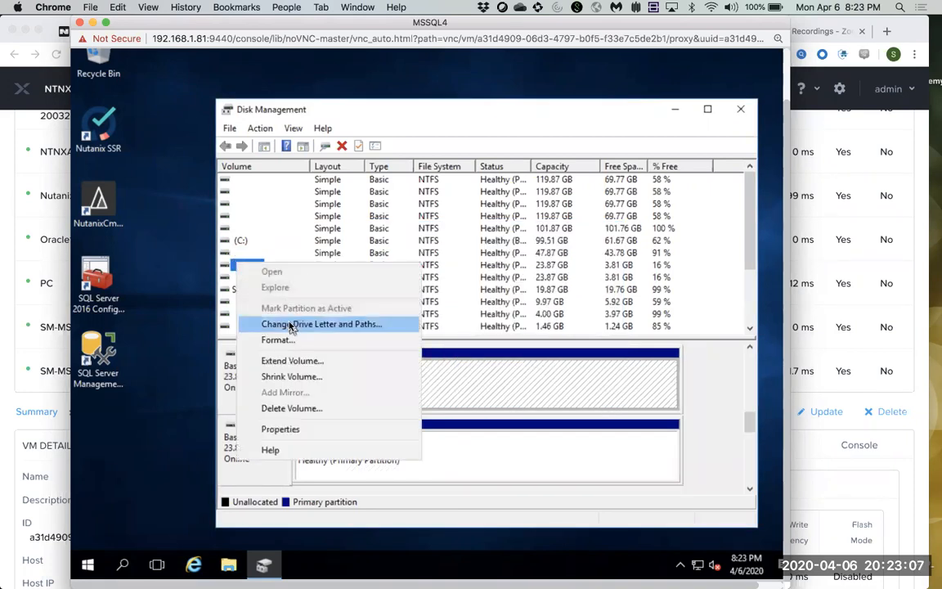
{"action": "left_click", "coordinate": [288, 324]}
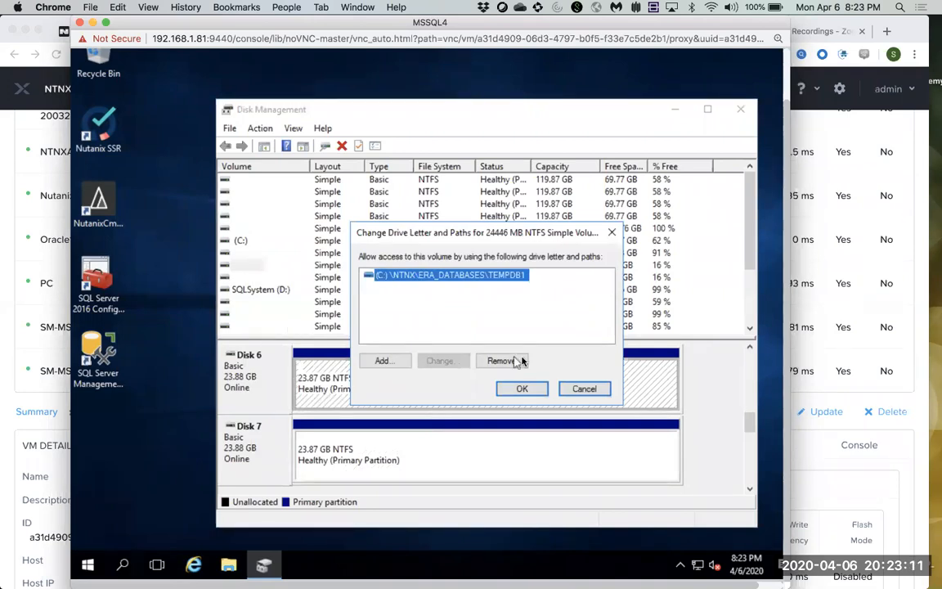
{"action": "left_click", "coordinate": [592, 392]}
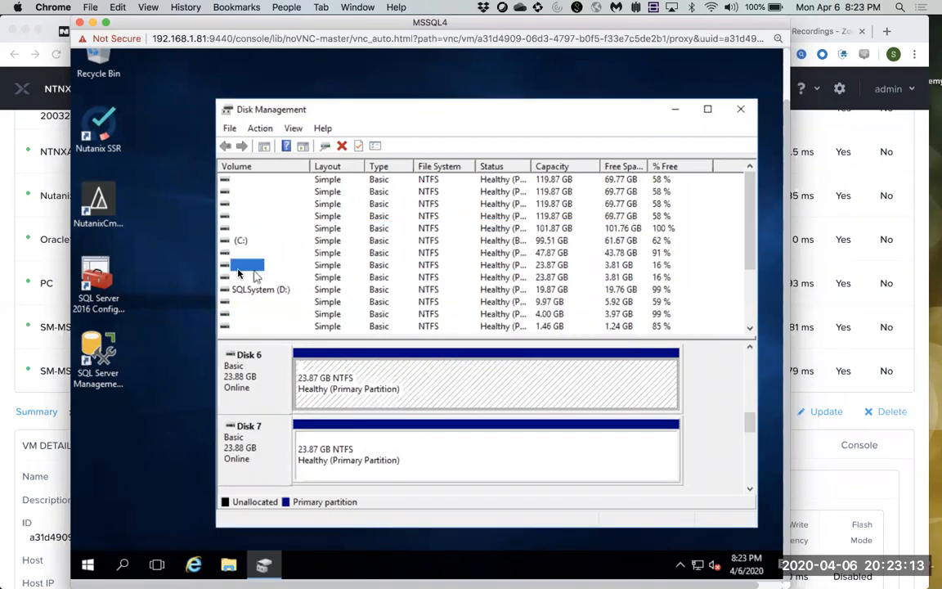
{"action": "left_click", "coordinate": [239, 278]}
{"action": "right_click", "coordinate": [239, 278]}
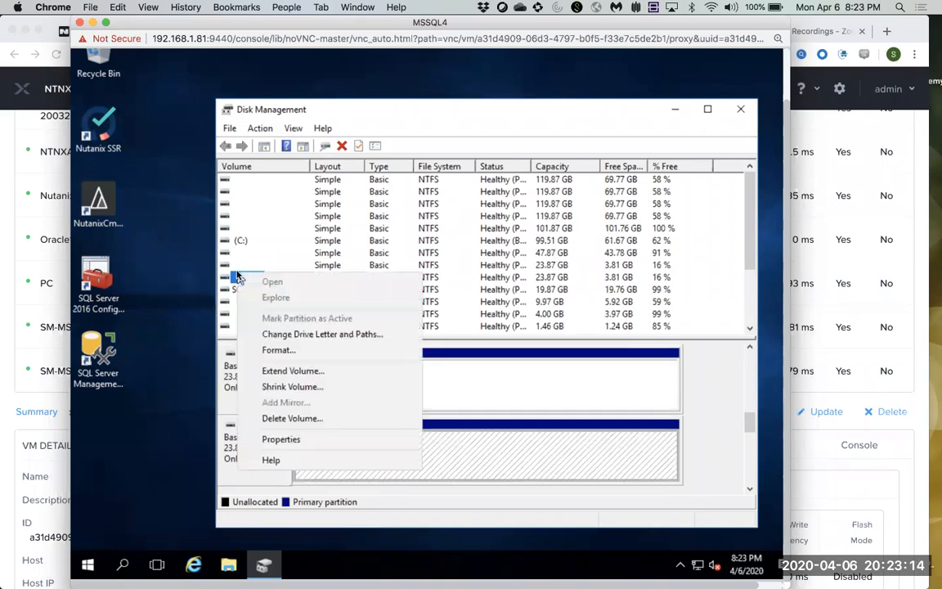
{"action": "left_click", "coordinate": [308, 333]}
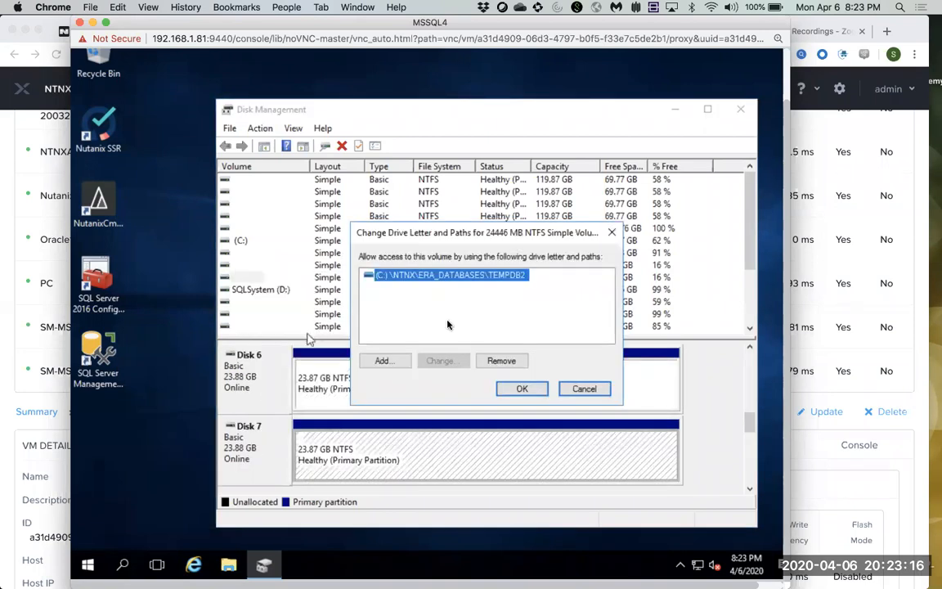
{"action": "left_click", "coordinate": [584, 389]}
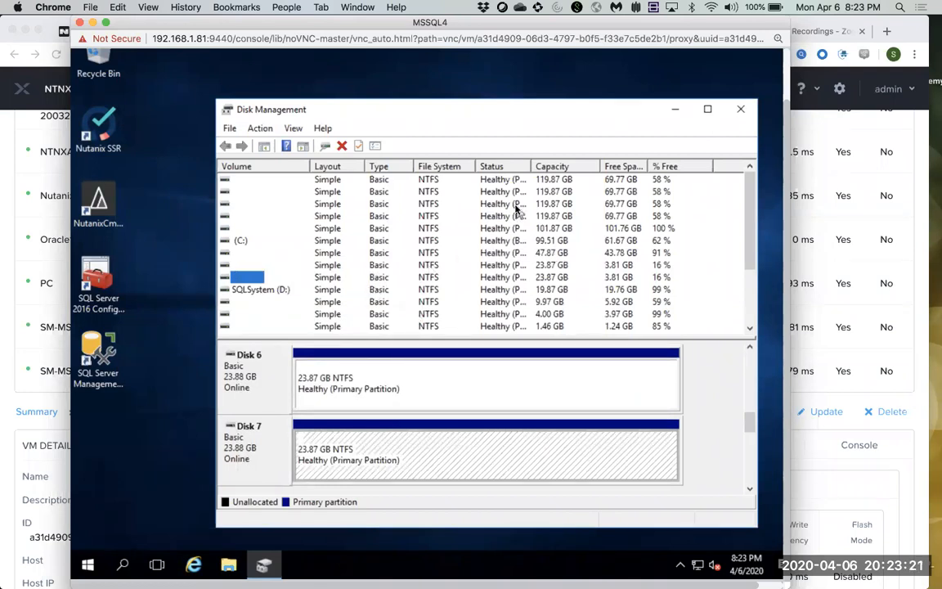
{"action": "left_click", "coordinate": [741, 111]}
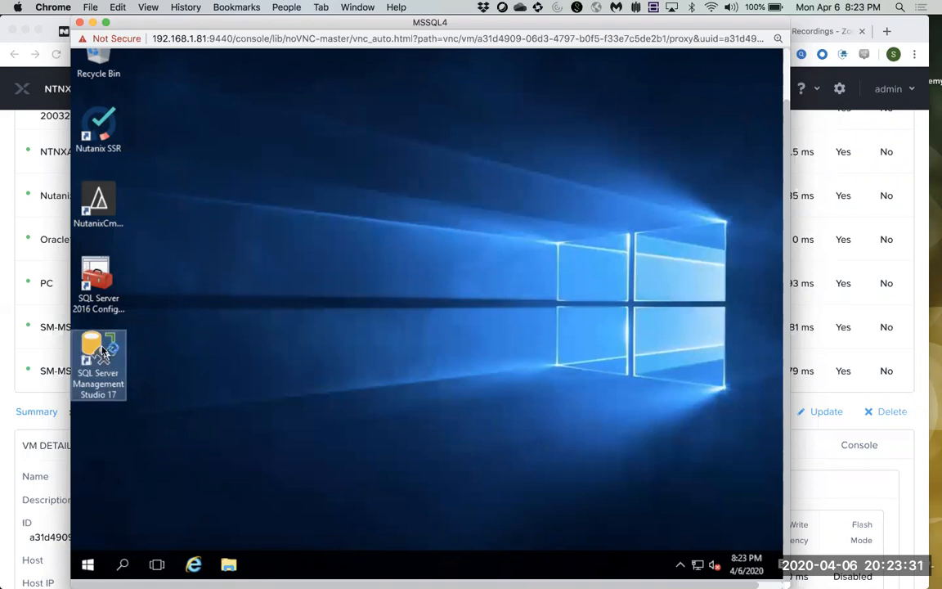
Connect SSMS 17 to MSSQL4, find fiesta4 under Databases, then close SSMS and the console.
{"action": "double_click", "coordinate": [101, 352]}
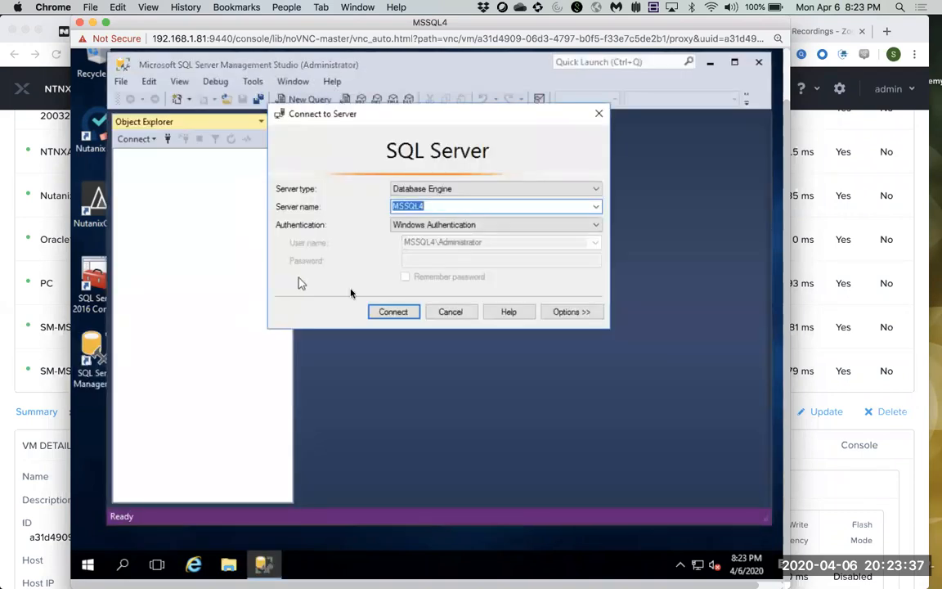
{"action": "left_click", "coordinate": [393, 311]}
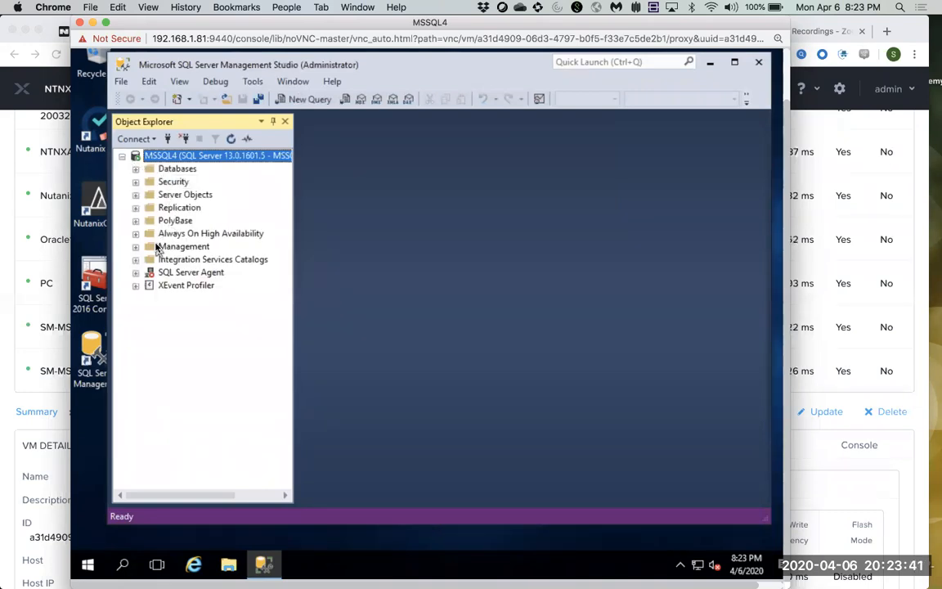
{"action": "left_click", "coordinate": [136, 169]}
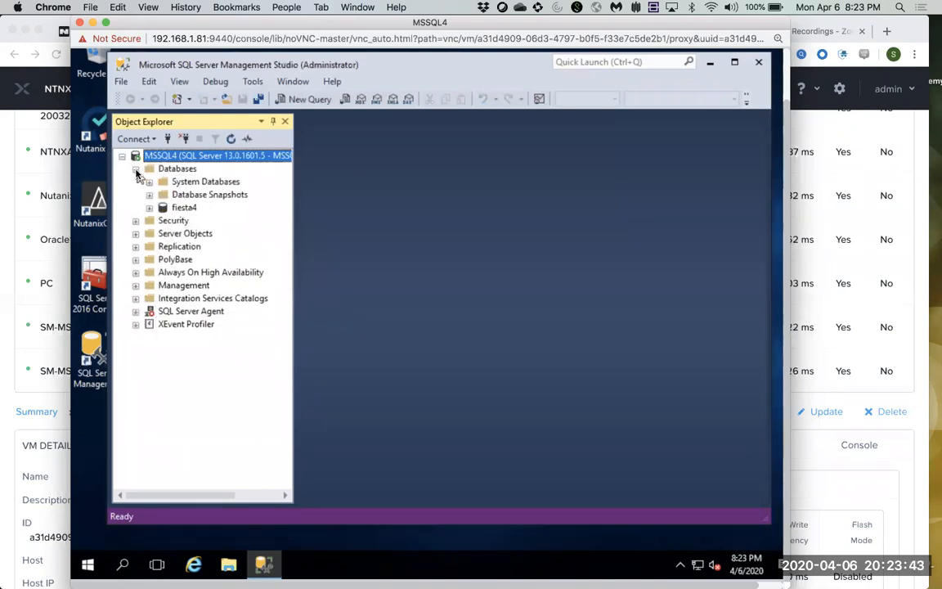
{"action": "left_click", "coordinate": [164, 206]}
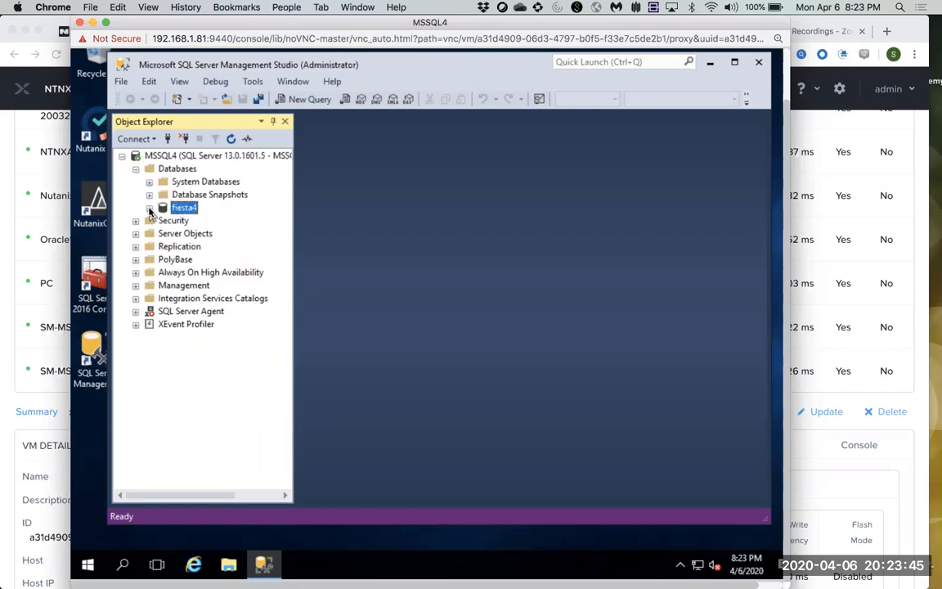
{"action": "left_click", "coordinate": [149, 208]}
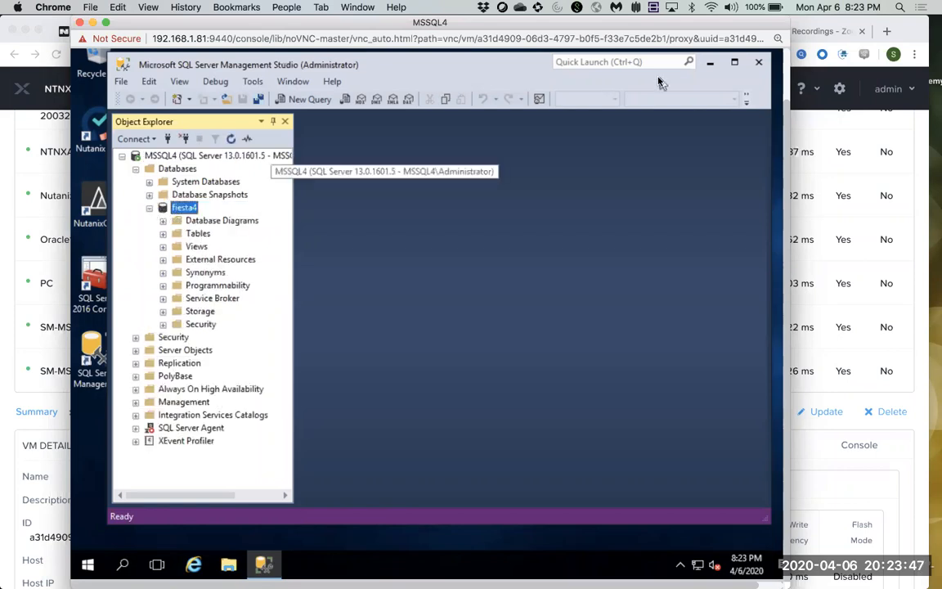
{"action": "left_click", "coordinate": [758, 64]}
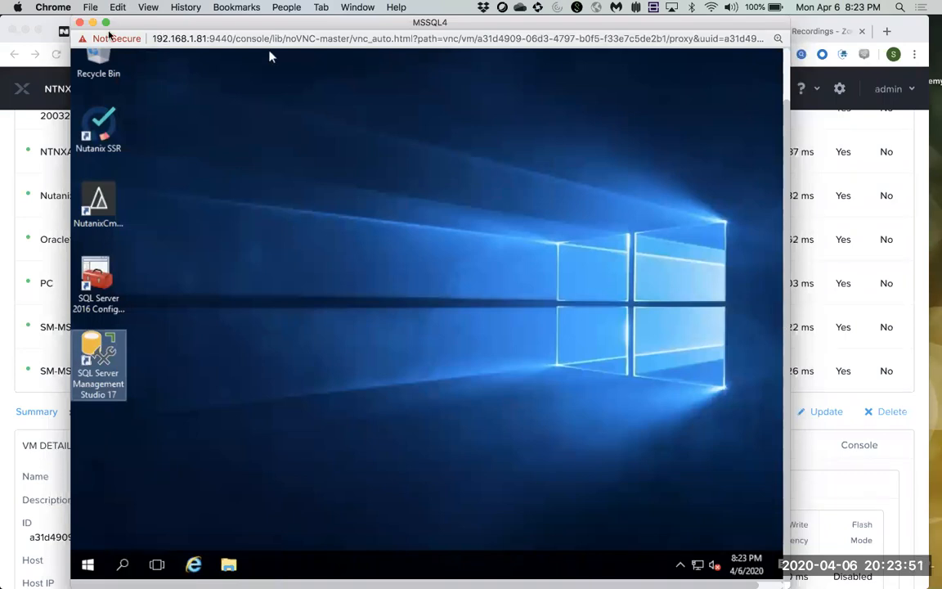
{"action": "left_click", "coordinate": [80, 22]}
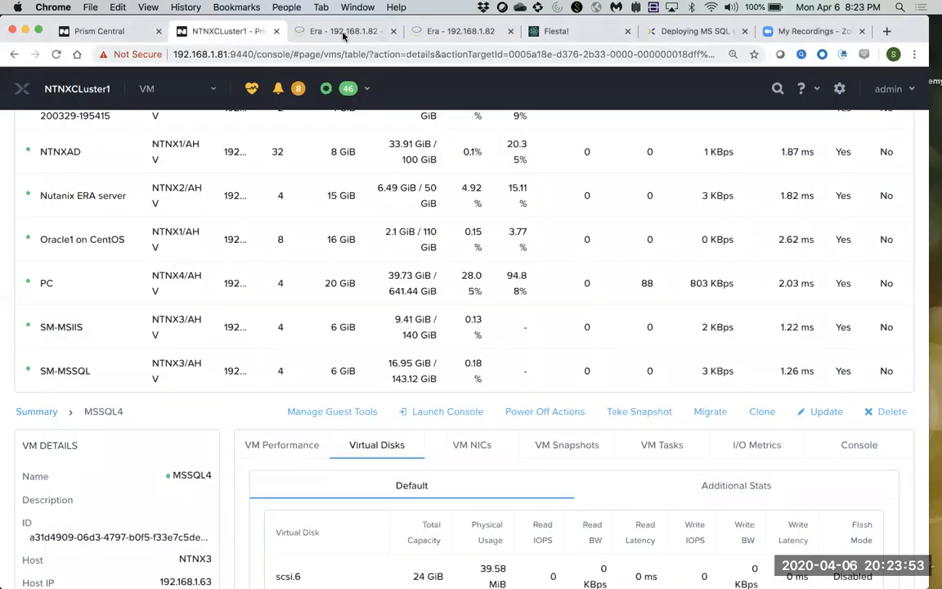
Extend the Era session and confirm the dashboard lists fiesta4 with fiesta4_tm, then go to Prism Central.
{"action": "left_click", "coordinate": [311, 33]}
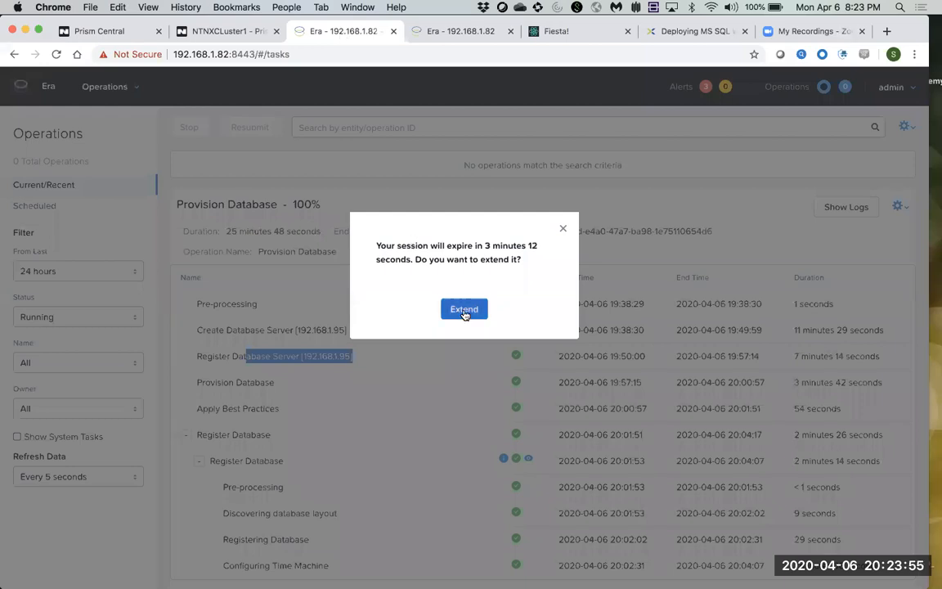
{"action": "left_click", "coordinate": [464, 310]}
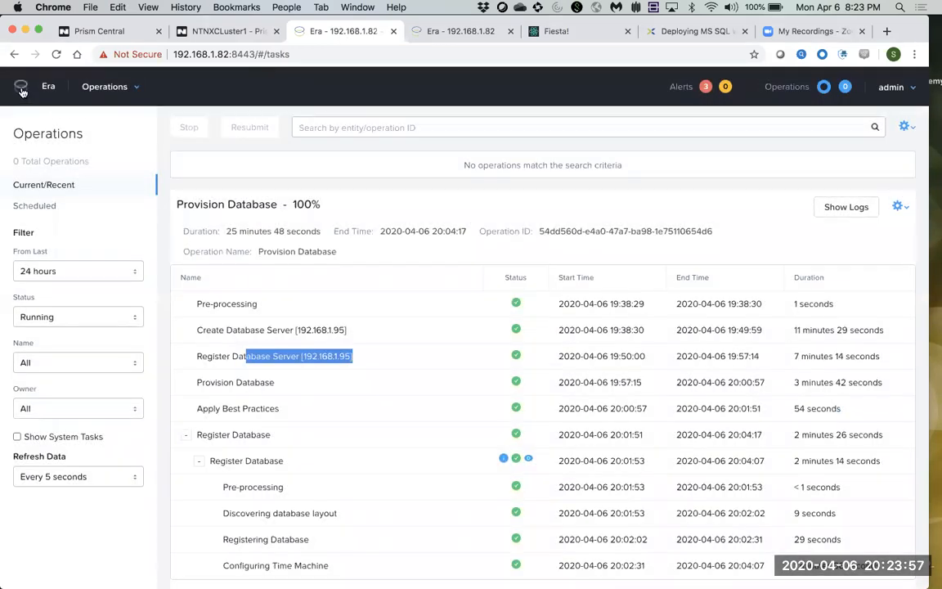
{"action": "left_click", "coordinate": [22, 90]}
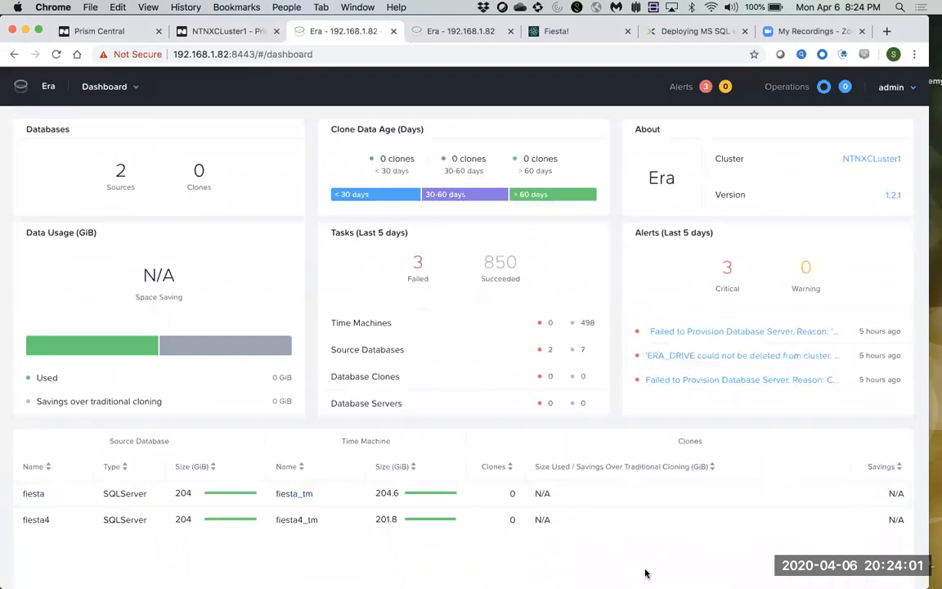
{"action": "left_click", "coordinate": [759, 541]}
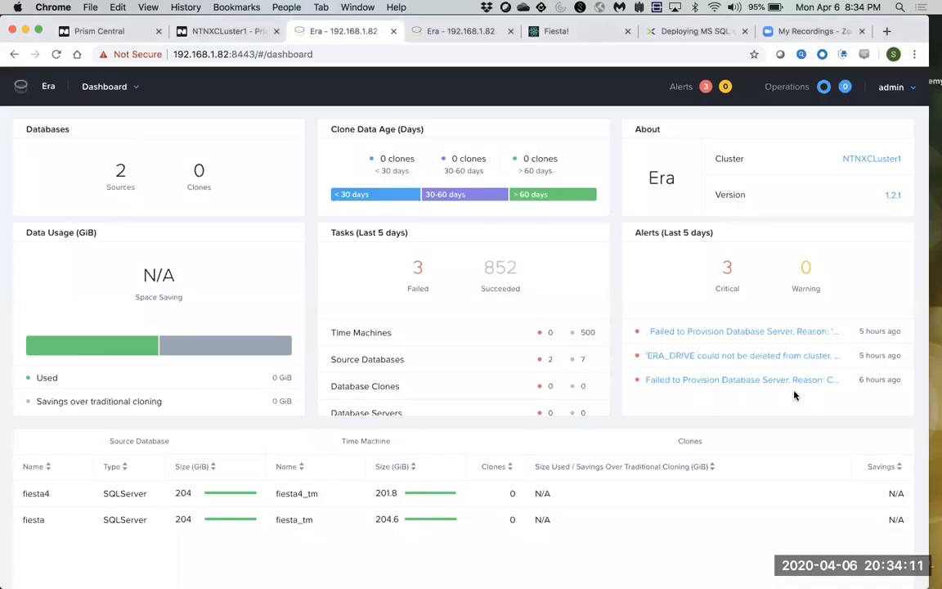
{"action": "left_click_drag", "start_coordinate": [57, 493], "coordinate": [25, 492]}
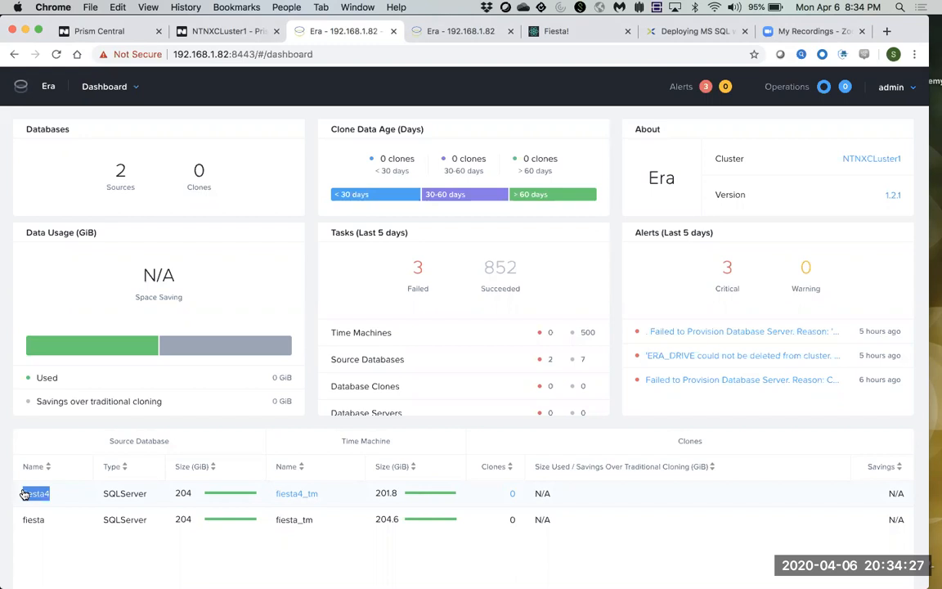
{"action": "left_click", "coordinate": [97, 34]}
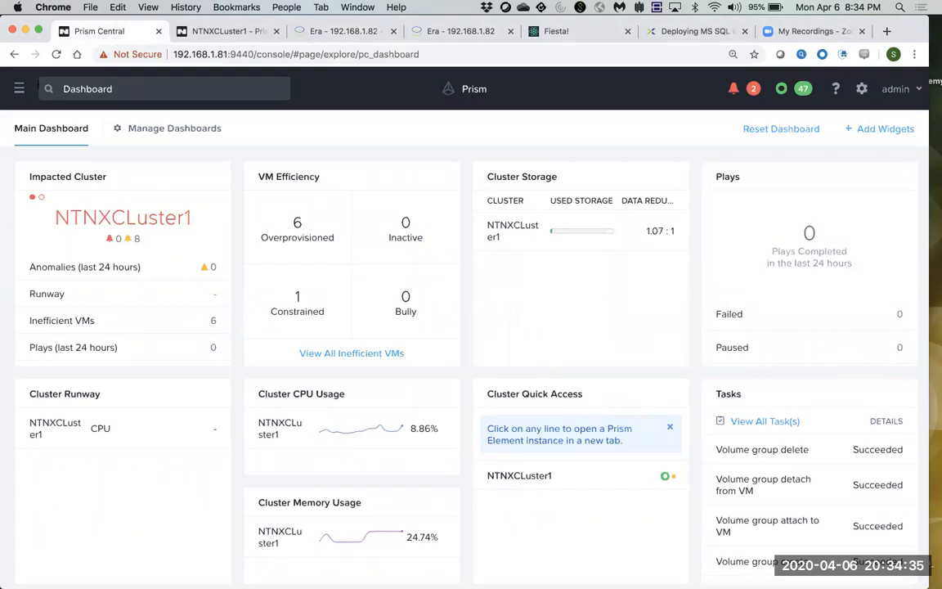
Go to Calm's Blueprints list and open the FiestaNoDB blueprint.
{"action": "left_click", "coordinate": [21, 90]}
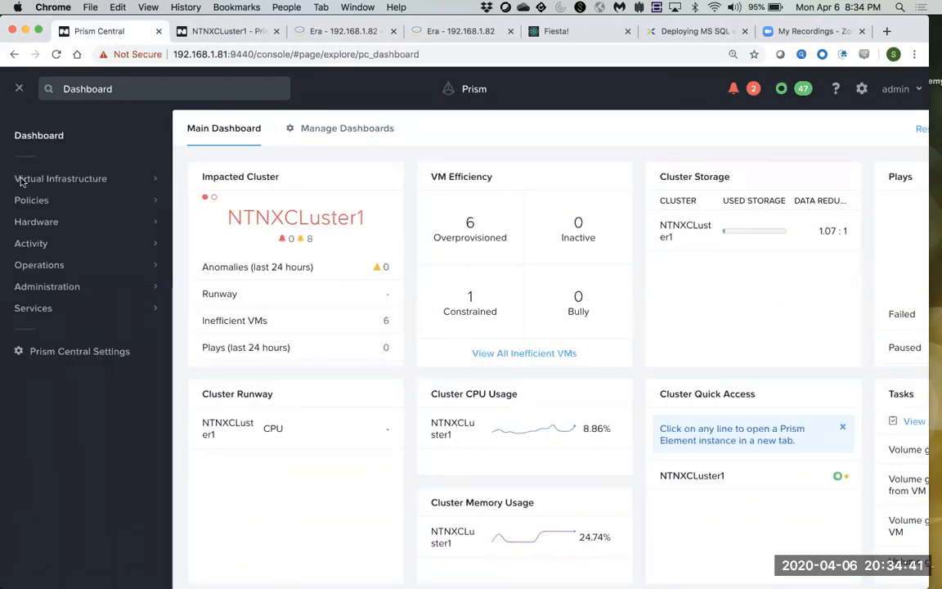
{"action": "mouse_move", "coordinate": [49, 306]}
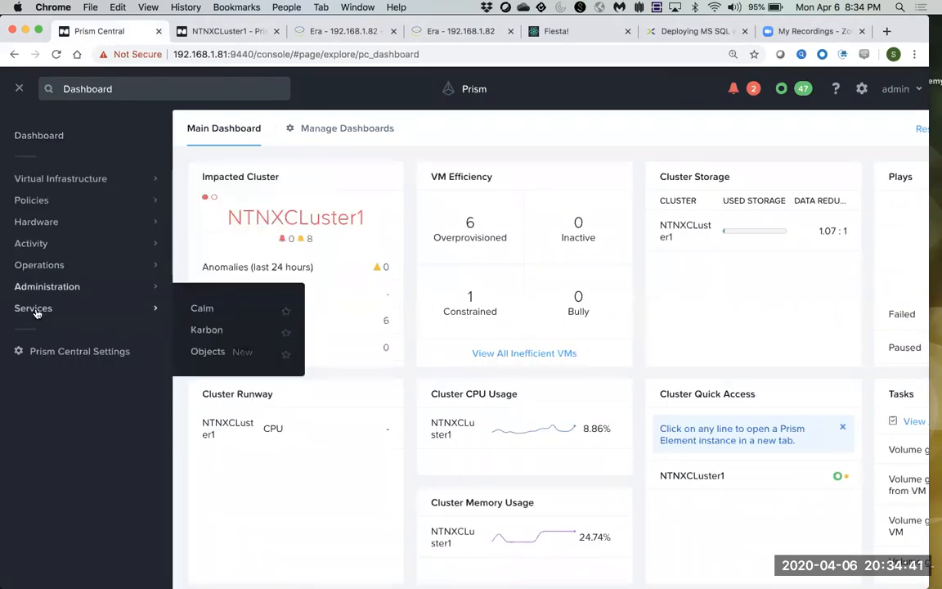
{"action": "left_click", "coordinate": [208, 314]}
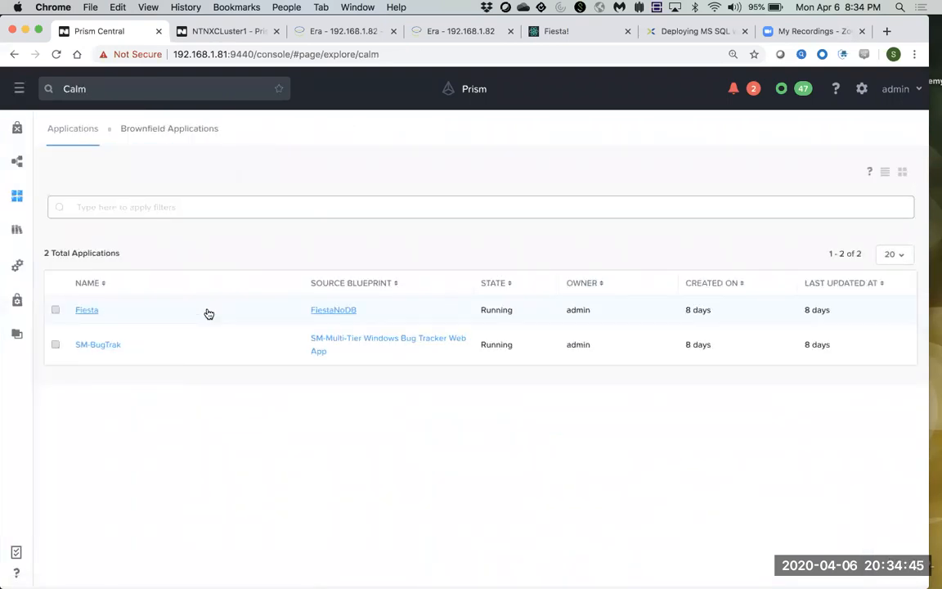
{"action": "left_click", "coordinate": [17, 163]}
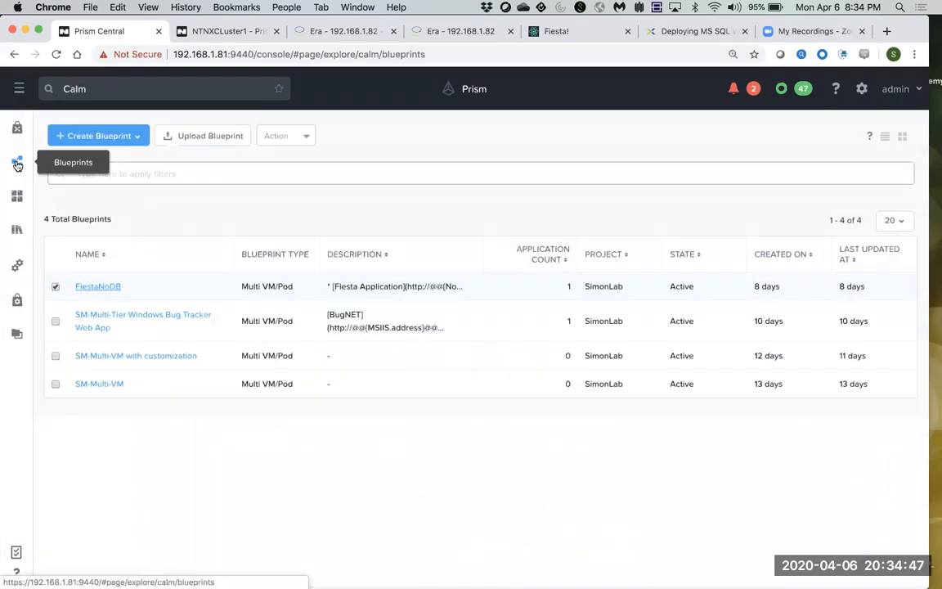
{"action": "left_click", "coordinate": [97, 287]}
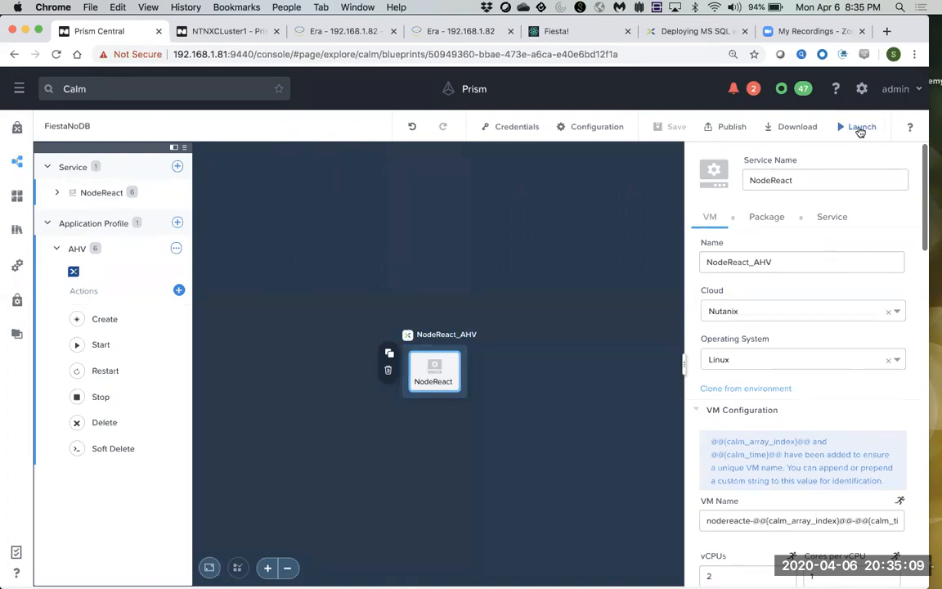
Launch FiestaNoDB as application 'Fiesta4', entering and revealing the database password.
{"action": "left_click", "coordinate": [860, 130]}
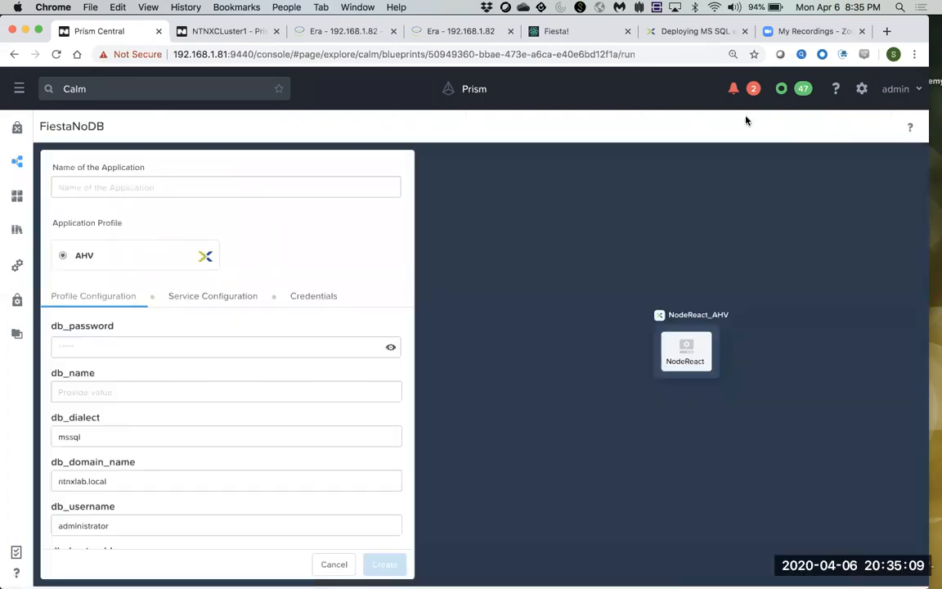
{"action": "left_click", "coordinate": [130, 186]}
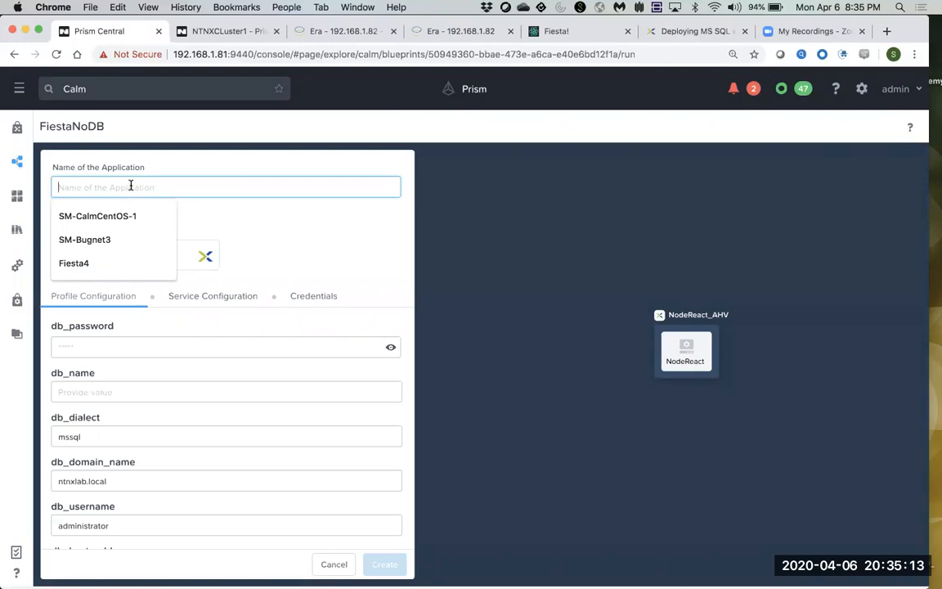
{"action": "type", "text": "Fiest"}
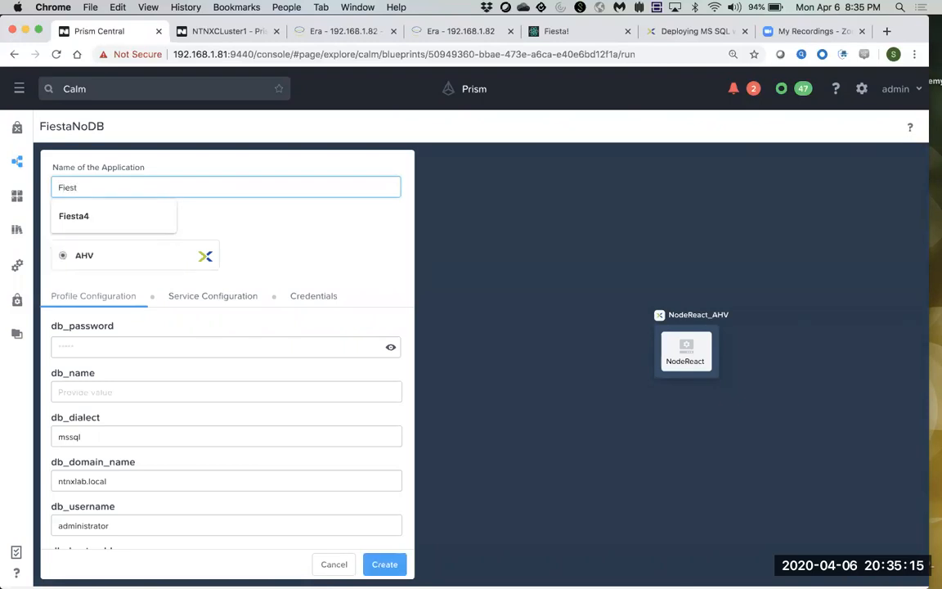
{"action": "type", "text": "a4"}
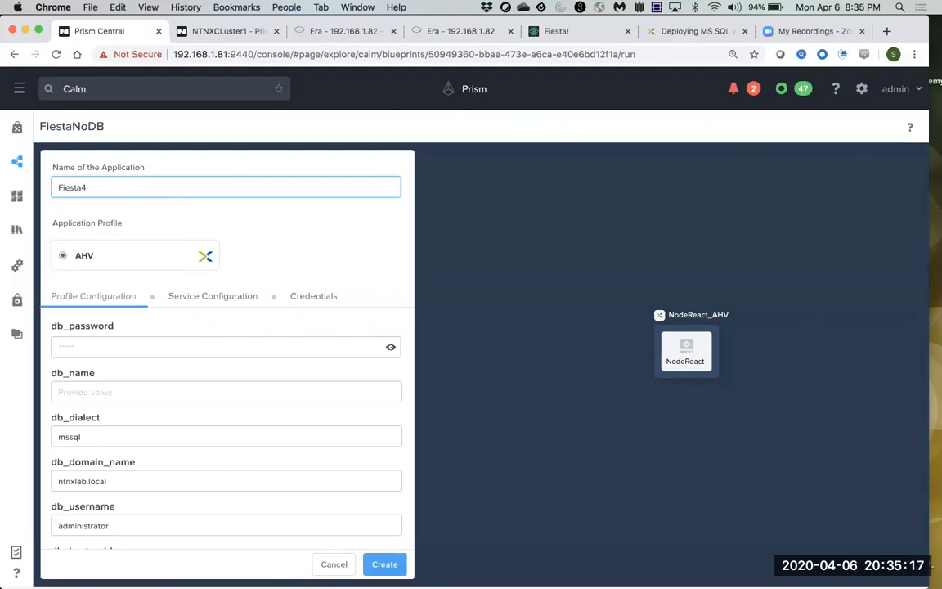
{"action": "left_click", "coordinate": [97, 345]}
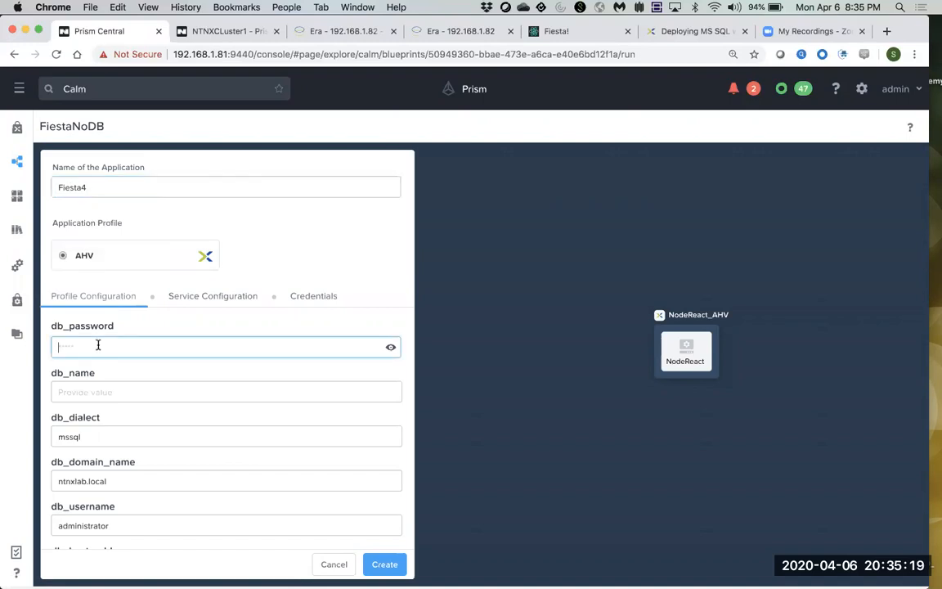
{"action": "type", "text": "•••••••••"}
{"action": "left_click", "coordinate": [390, 348]}
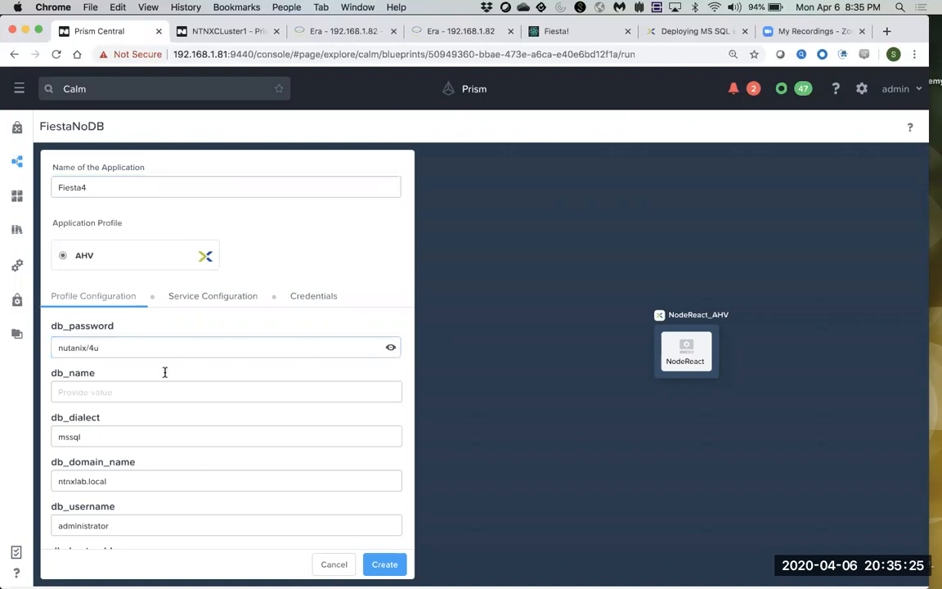
Set db_name to fiesta4 and move on to the database host address field.
{"action": "left_click", "coordinate": [117, 391]}
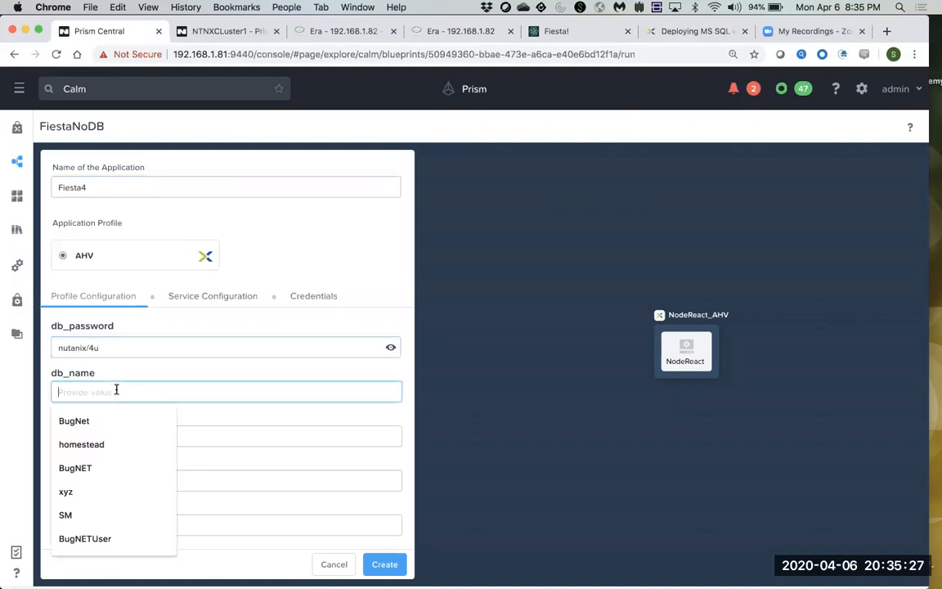
{"action": "type", "text": "fiesta4"}
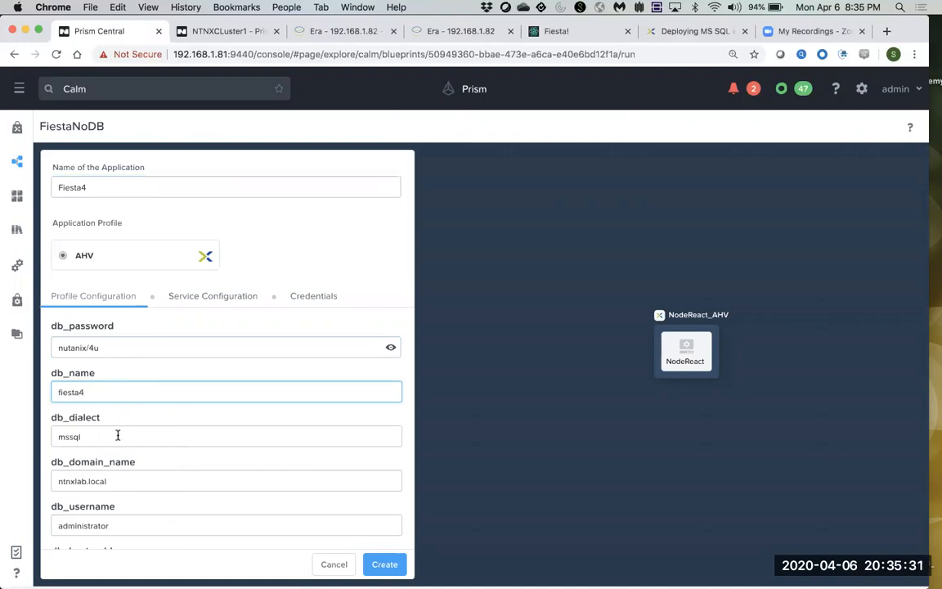
{"action": "scroll", "coordinate": [118, 436], "scroll_direction": "down", "scroll_amount": 3}
{"action": "scroll", "coordinate": [118, 440], "scroll_direction": "down", "scroll_amount": 1}
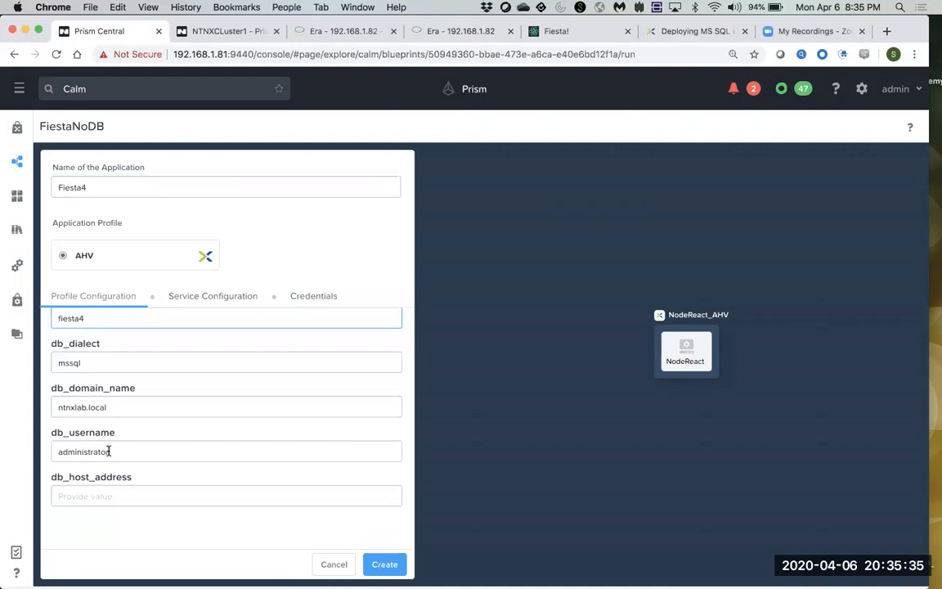
{"action": "left_click", "coordinate": [99, 495]}
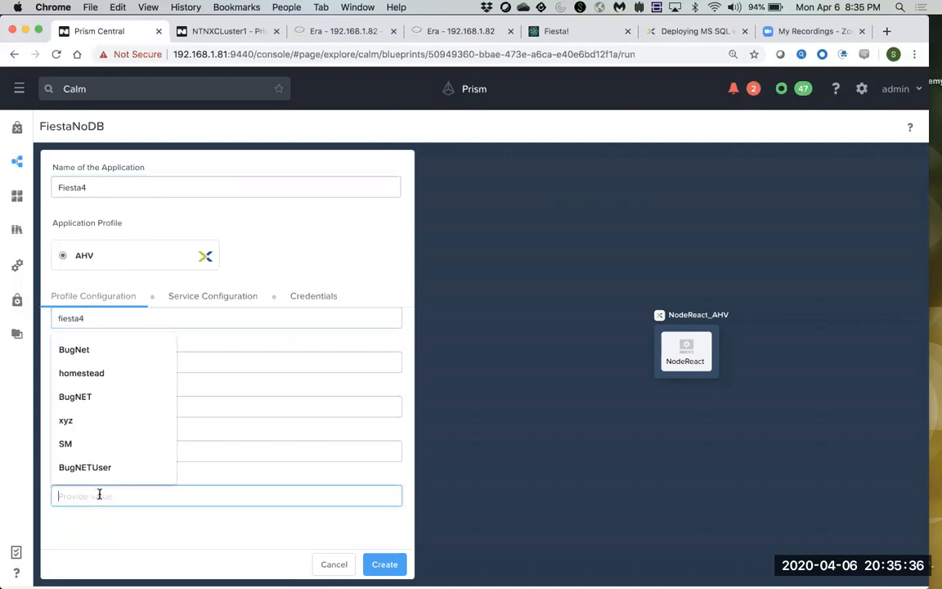
{"action": "left_click", "coordinate": [215, 457]}
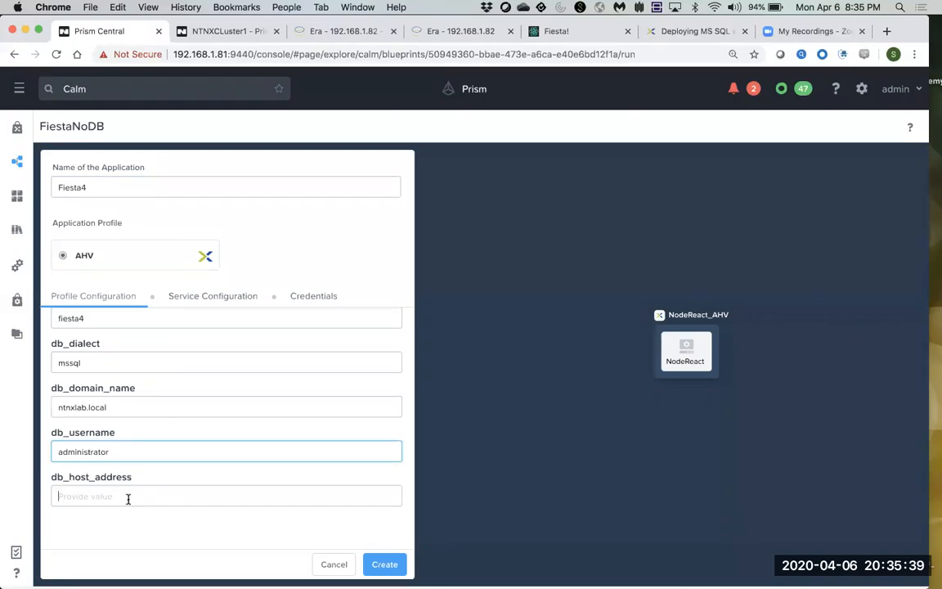
{"action": "left_click", "coordinate": [129, 494]}
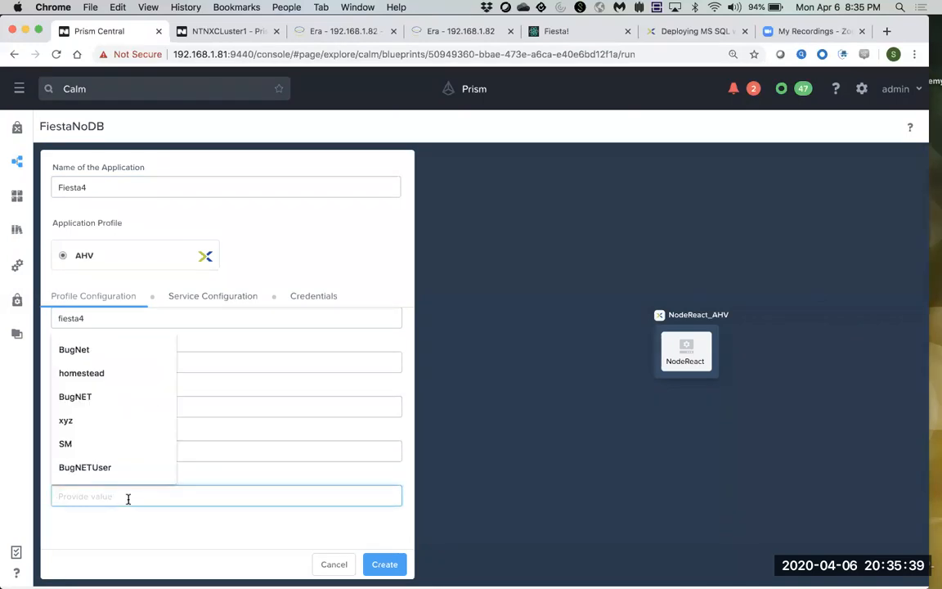
Read MSSQL4's IP 192.168.1.95 in Prism Element and enter it as the Fiesta4 db_host_address.
{"action": "left_click", "coordinate": [228, 32]}
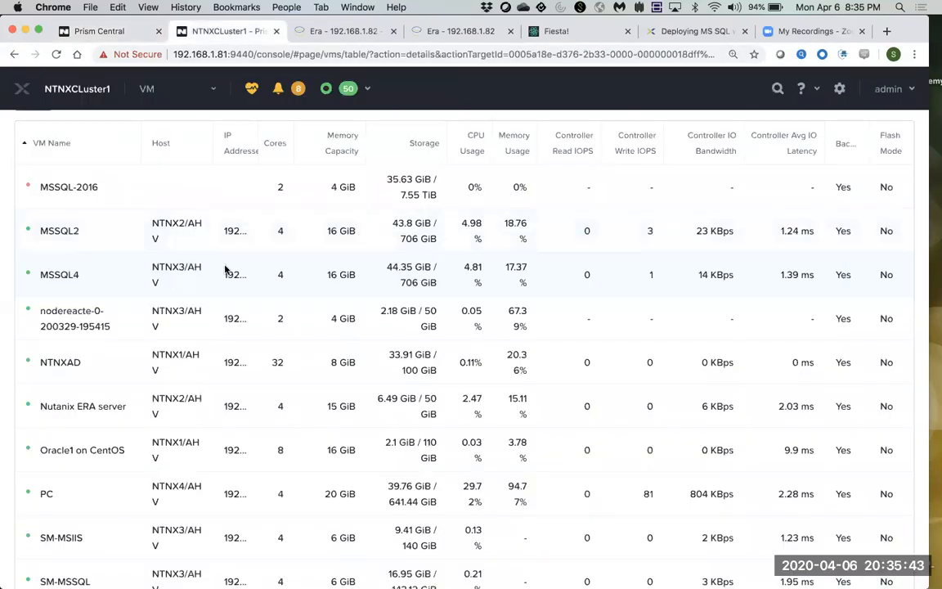
{"action": "mouse_move", "coordinate": [237, 276]}
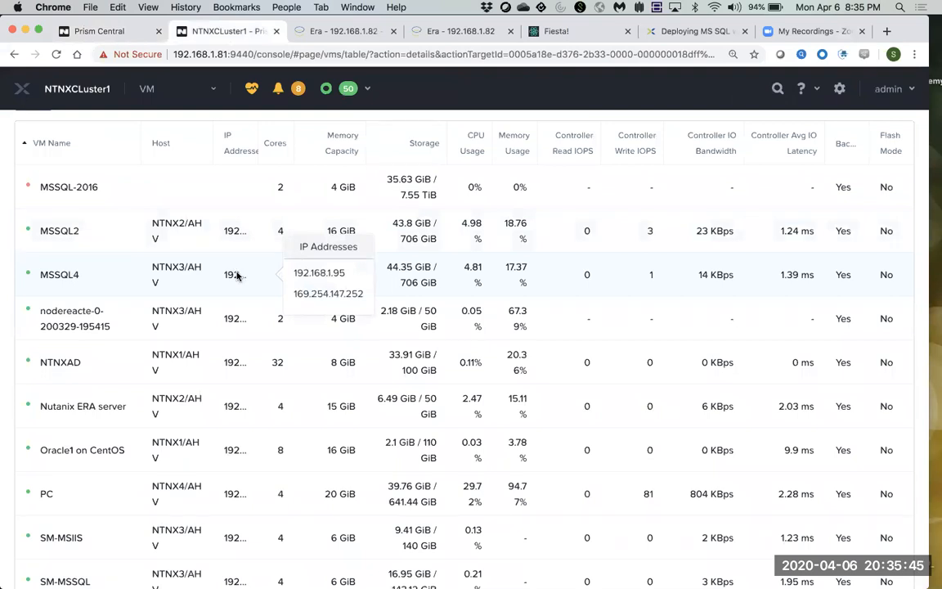
{"action": "left_click", "coordinate": [114, 33]}
{"action": "type", "text": "192.168.1."}
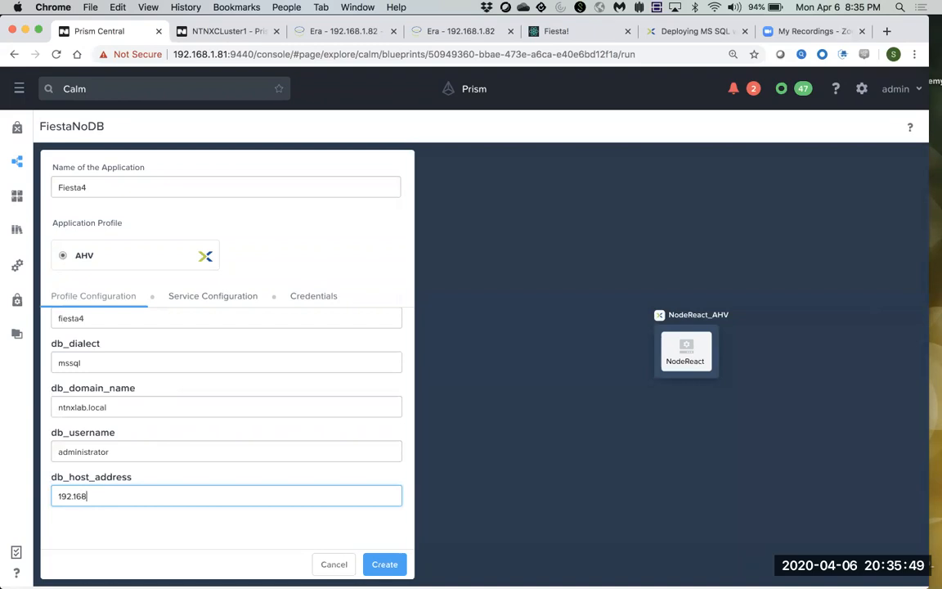
{"action": "type", "text": "95"}
Create the Fiesta4 application with db_host_address 192.168.1.95.
{"action": "left_click", "coordinate": [384, 566]}
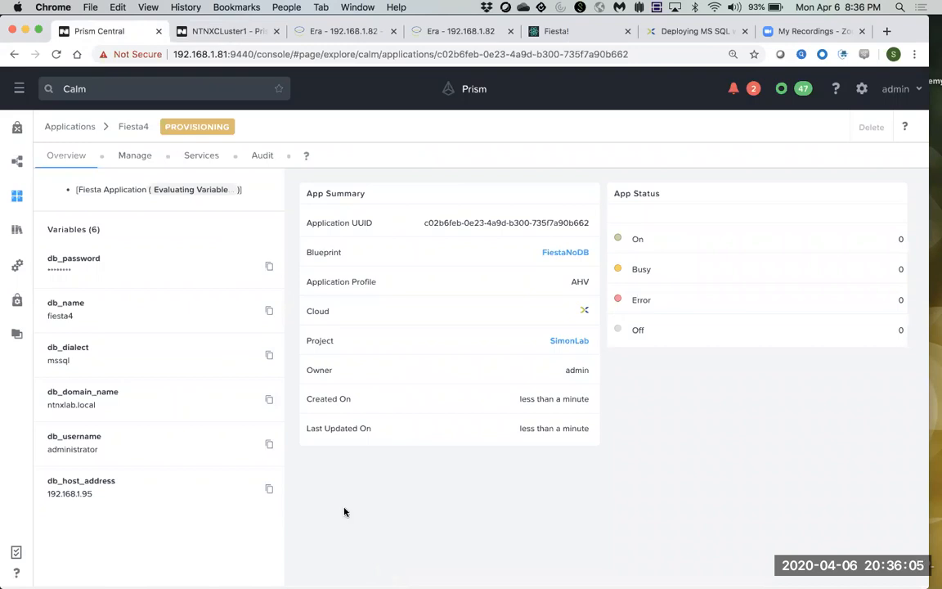
Open Fiesta4's audit log, expand the Create action and scroll through its provisioning tasks.
{"action": "left_click", "coordinate": [263, 156]}
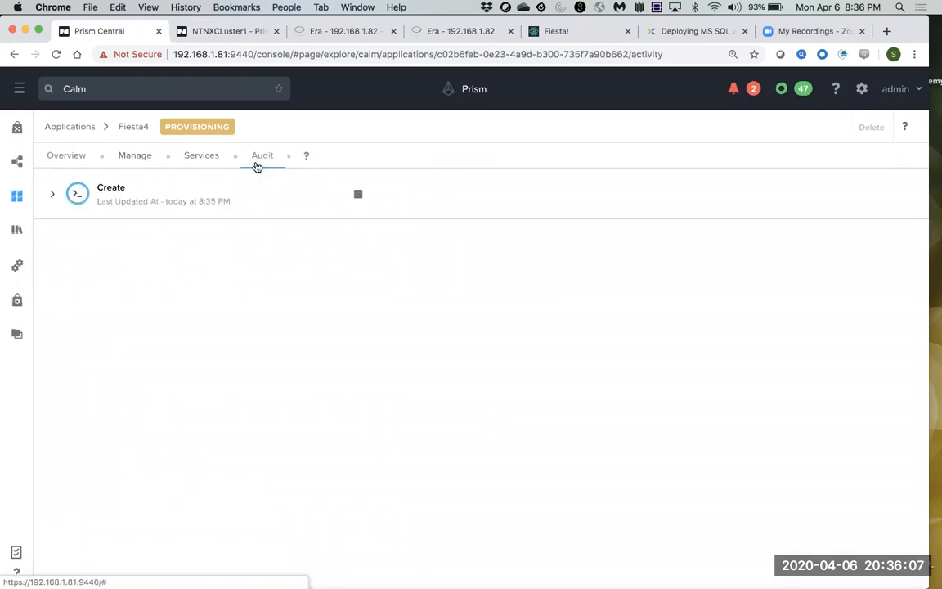
{"action": "left_click", "coordinate": [52, 195]}
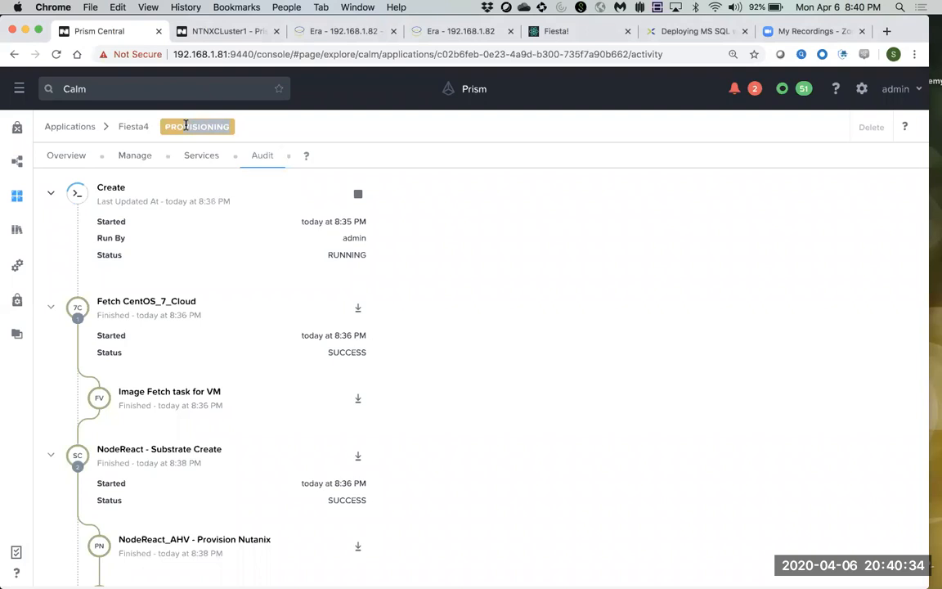
{"action": "scroll", "coordinate": [207, 294], "scroll_direction": "down", "scroll_amount": 2}
{"action": "scroll", "coordinate": [207, 301], "scroll_direction": "down", "scroll_amount": 5}
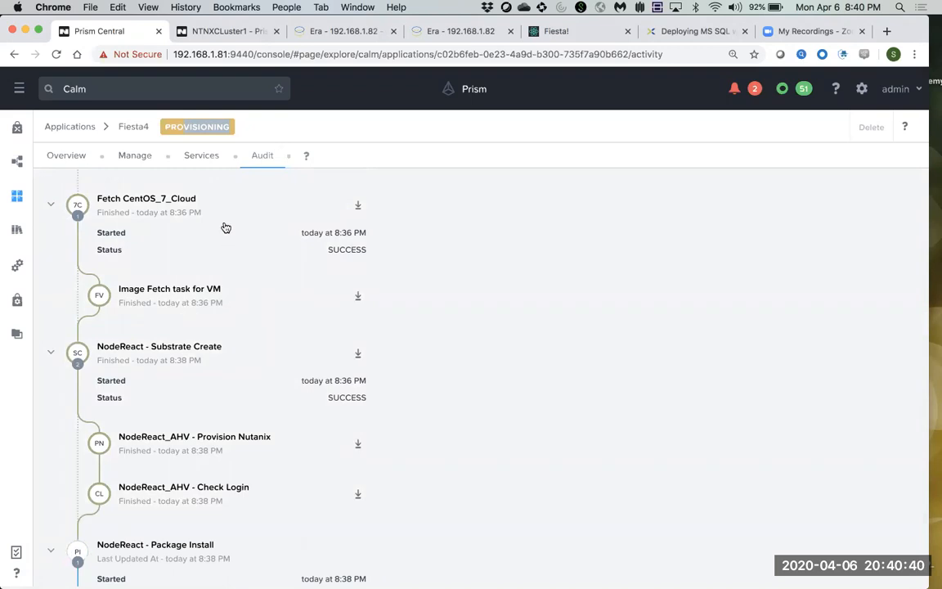
{"action": "scroll", "coordinate": [234, 298], "scroll_direction": "down", "scroll_amount": 2}
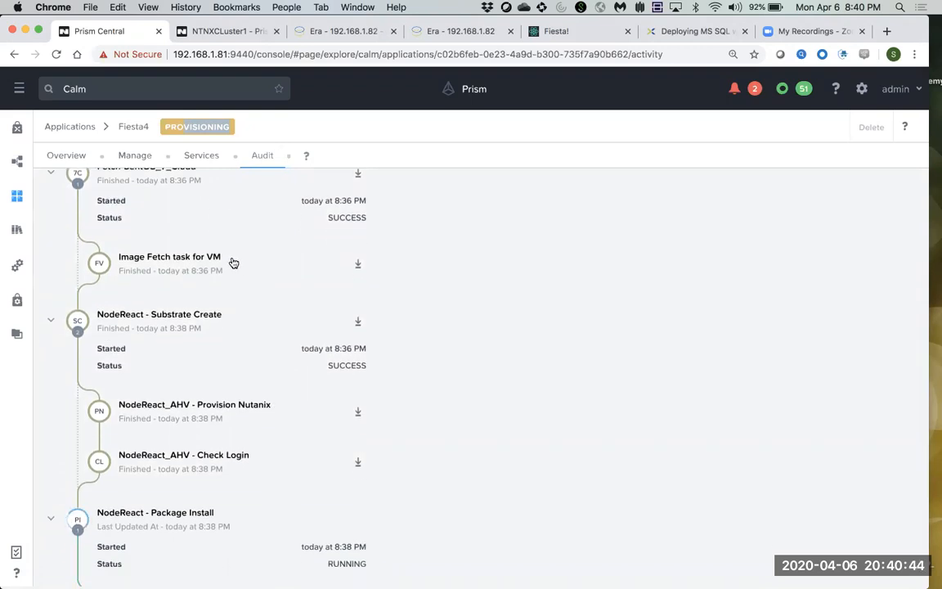
{"action": "scroll", "coordinate": [238, 309], "scroll_direction": "down", "scroll_amount": 2}
{"action": "scroll", "coordinate": [238, 309], "scroll_direction": "down", "scroll_amount": 2}
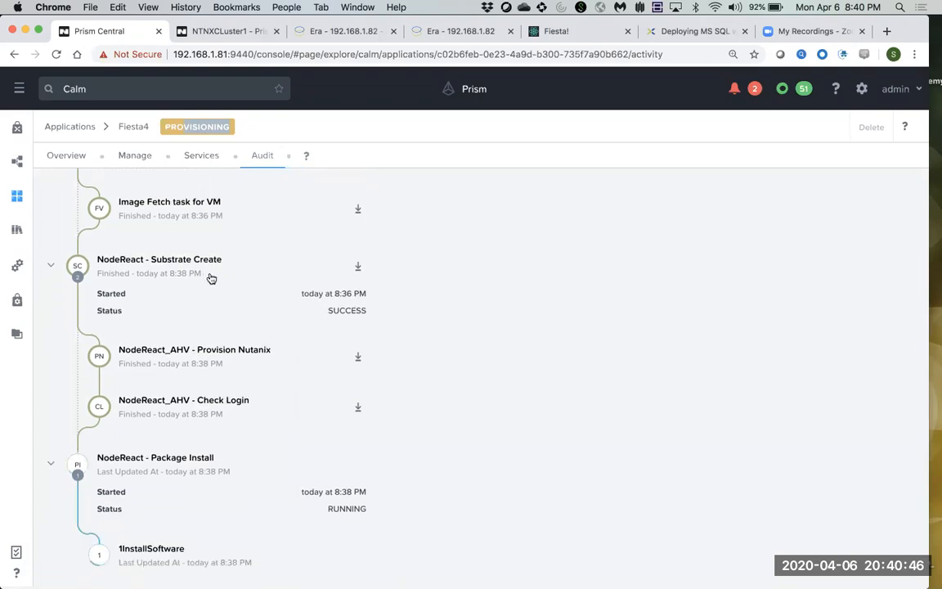
{"action": "scroll", "coordinate": [225, 320], "scroll_direction": "down", "scroll_amount": 1}
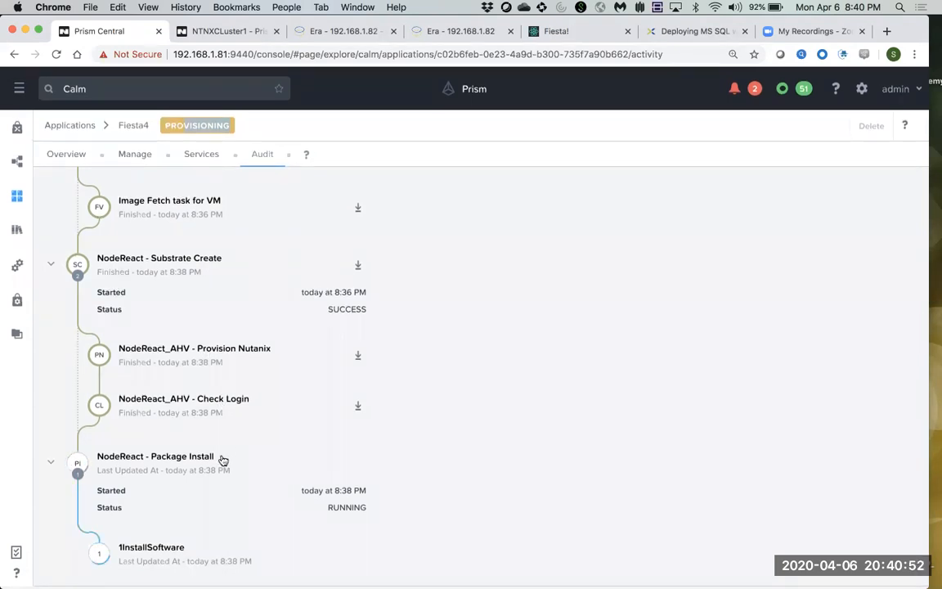
Collapse and re-expand the NodeReact - Package Install step to follow its progress.
{"action": "left_click_drag", "start_coordinate": [213, 458], "coordinate": [164, 459]}
{"action": "left_click", "coordinate": [162, 459]}
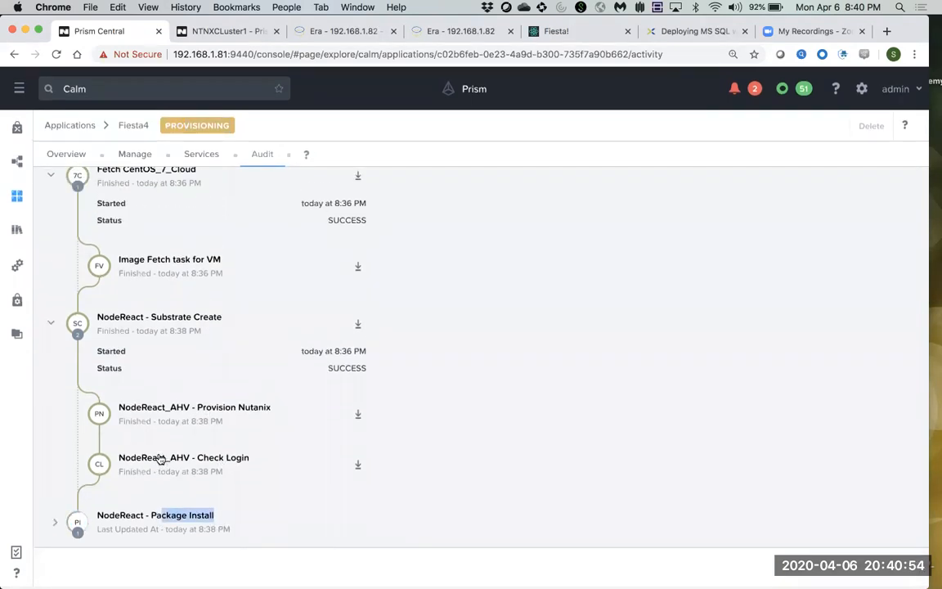
{"action": "scroll", "coordinate": [207, 473], "scroll_direction": "down", "scroll_amount": 1}
{"action": "left_click", "coordinate": [55, 517]}
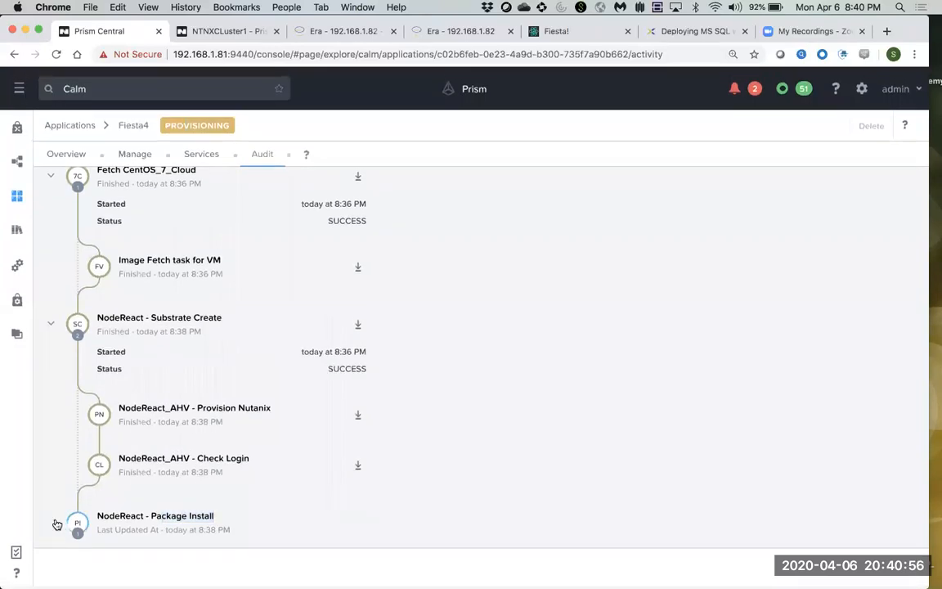
{"action": "scroll", "coordinate": [221, 478], "scroll_direction": "up", "scroll_amount": 1}
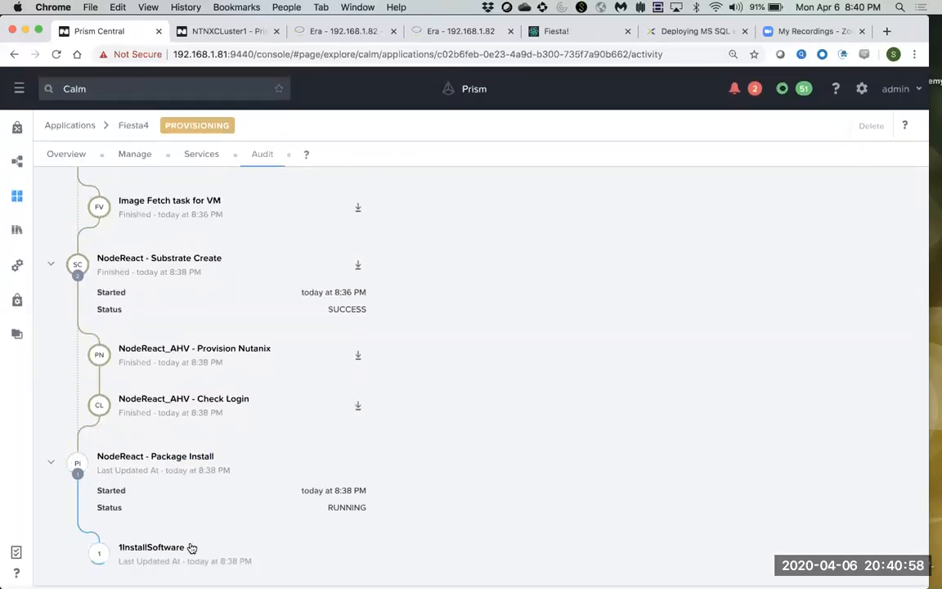
{"action": "scroll", "coordinate": [283, 354], "scroll_direction": "up", "scroll_amount": 3}
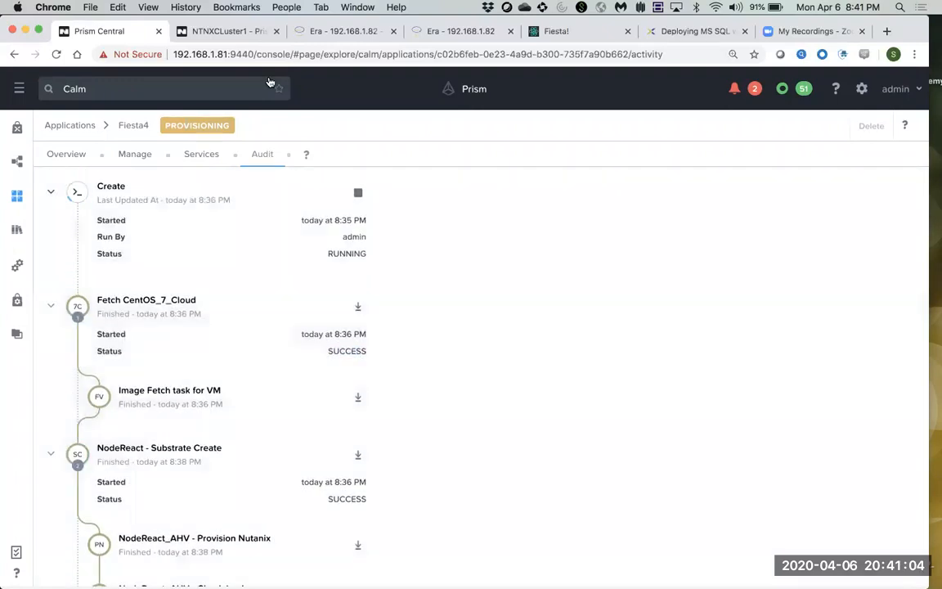
{"action": "left_click", "coordinate": [252, 32]}
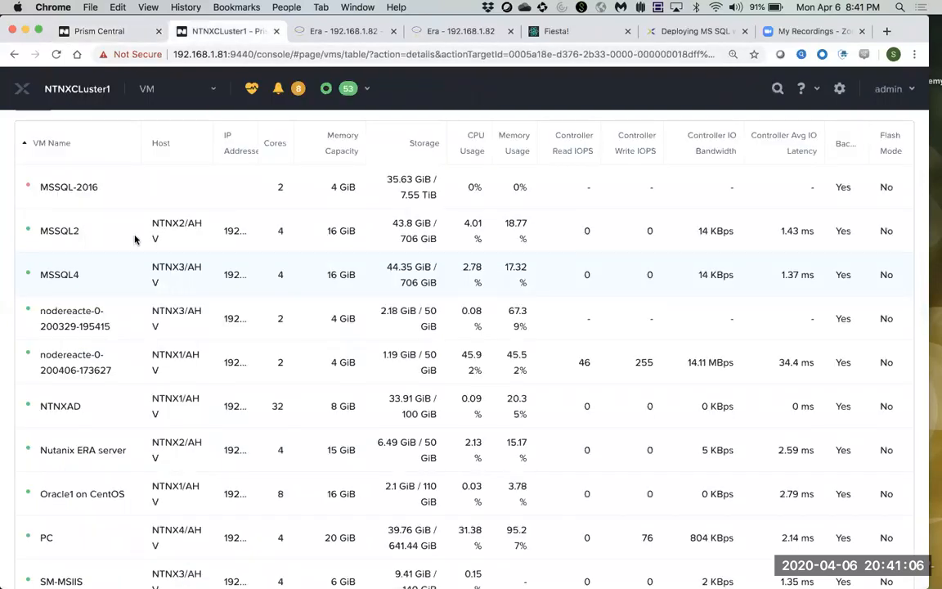
{"action": "left_click_drag", "start_coordinate": [41, 357], "coordinate": [58, 369]}
{"action": "left_click", "coordinate": [71, 356]}
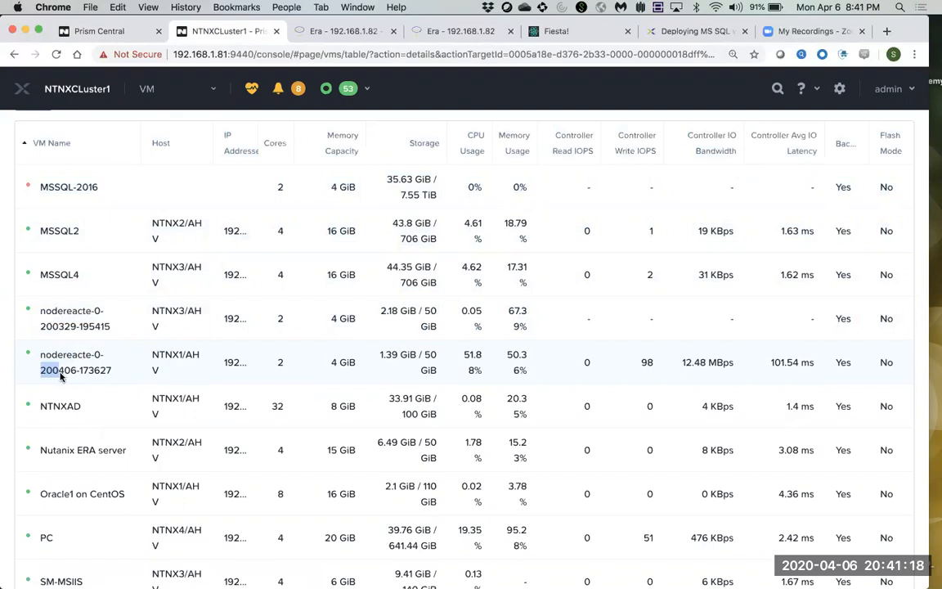
{"action": "left_click_drag", "start_coordinate": [59, 370], "coordinate": [68, 370]}
{"action": "left_click", "coordinate": [74, 369]}
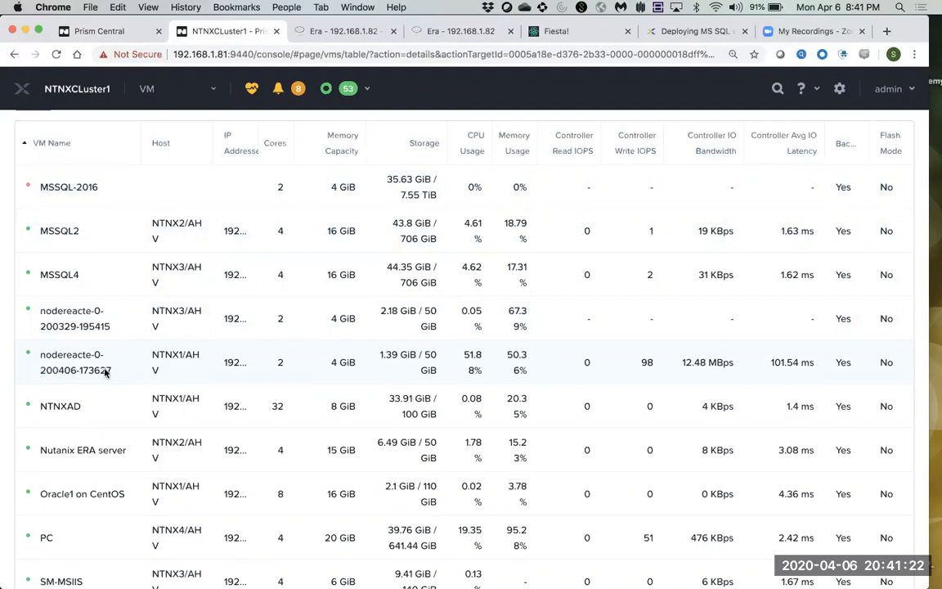
{"action": "double_click", "coordinate": [98, 370]}
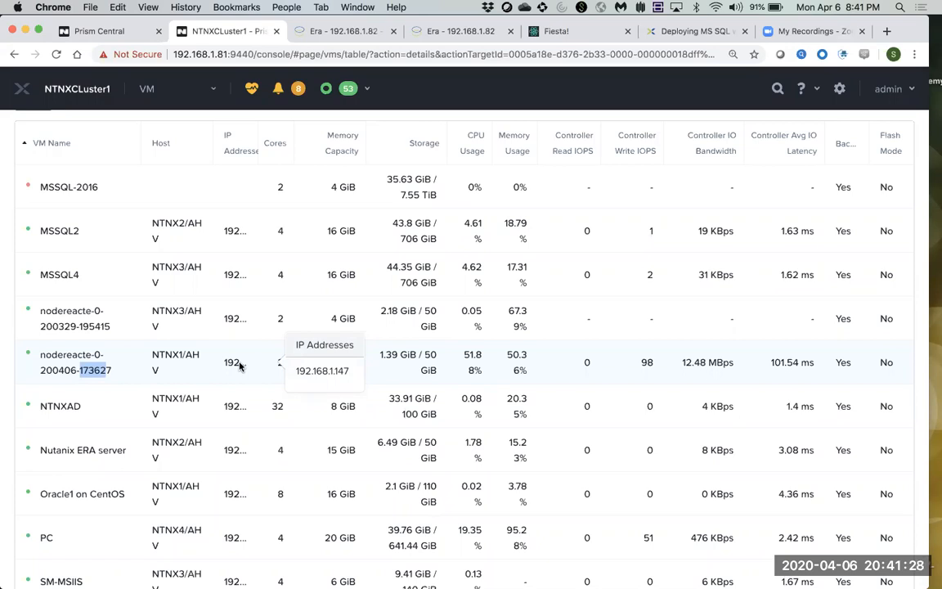
{"action": "left_click", "coordinate": [117, 31]}
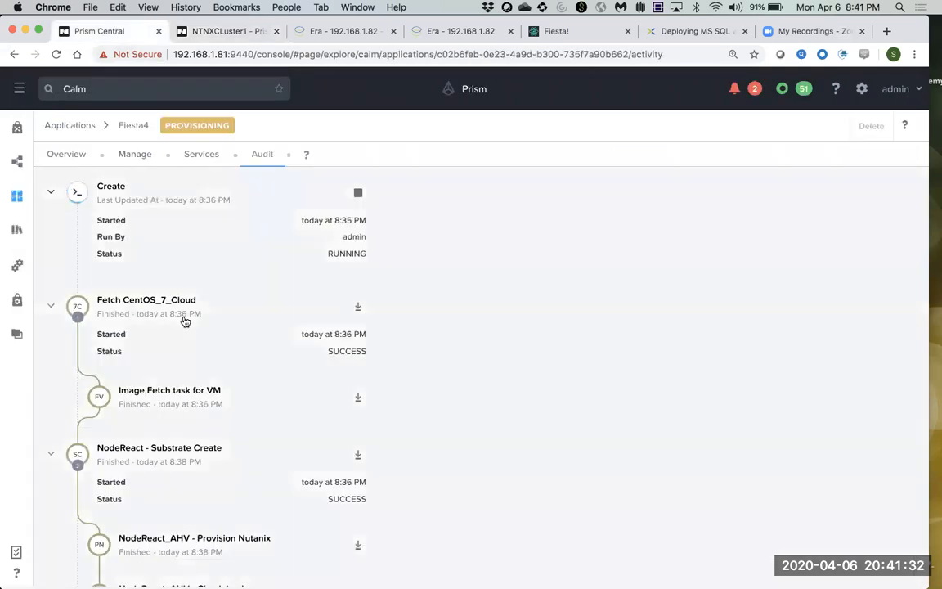
Scroll the finished audit steps and confirm Fiesta4's RUNNING status.
{"action": "scroll", "coordinate": [185, 321], "scroll_direction": "down", "scroll_amount": 5}
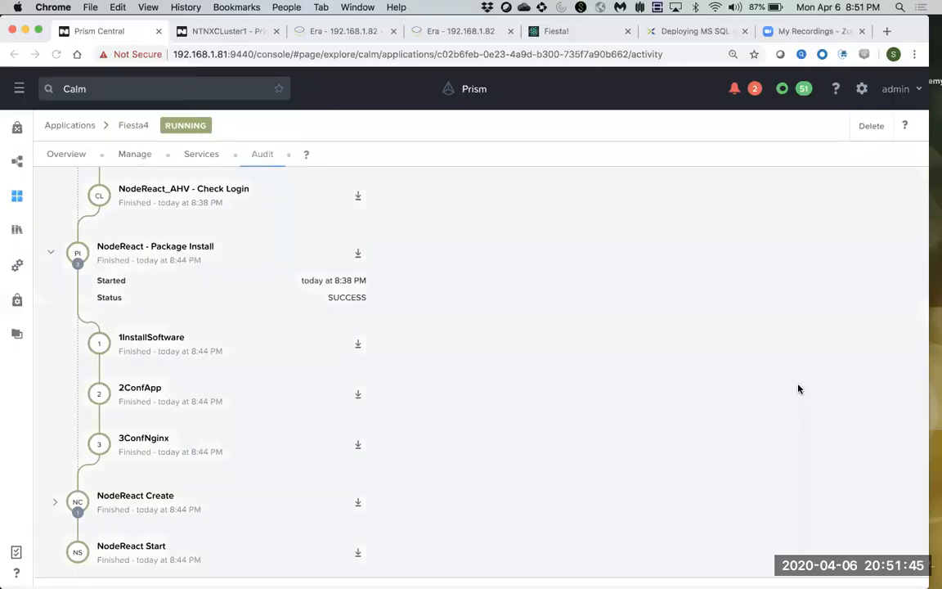
{"action": "left_click", "coordinate": [796, 388]}
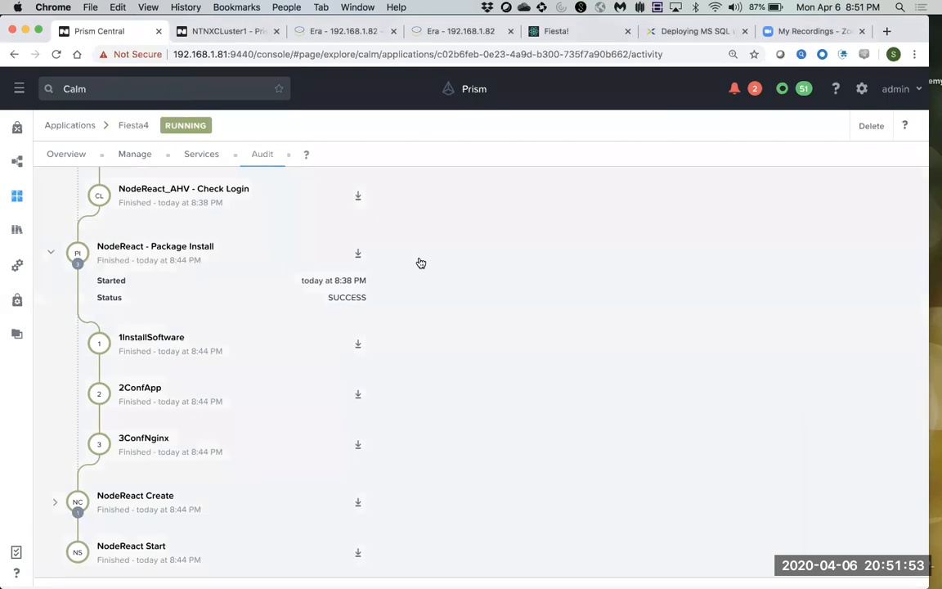
{"action": "scroll", "coordinate": [273, 292], "scroll_direction": "down", "scroll_amount": 1}
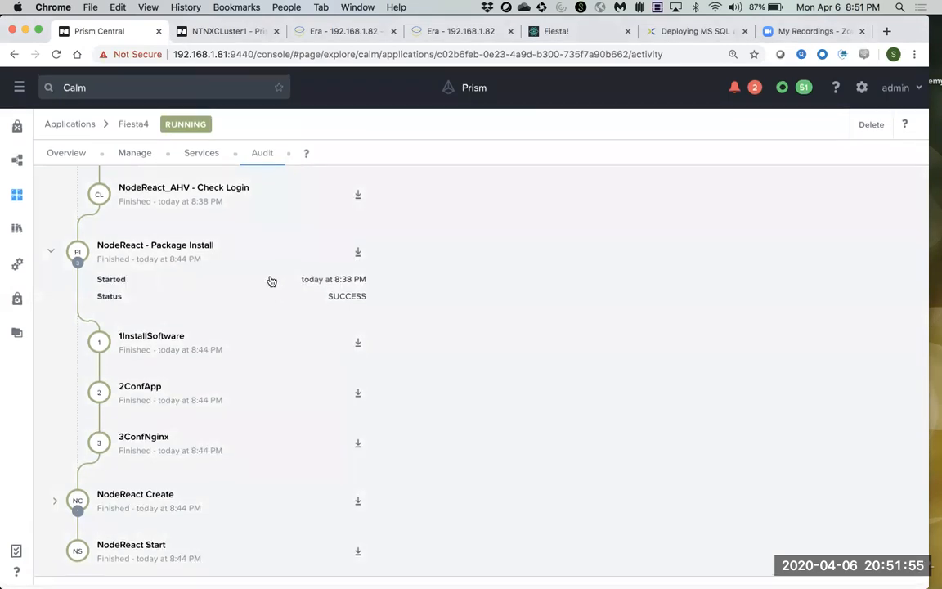
{"action": "left_click_drag", "start_coordinate": [206, 128], "coordinate": [166, 126]}
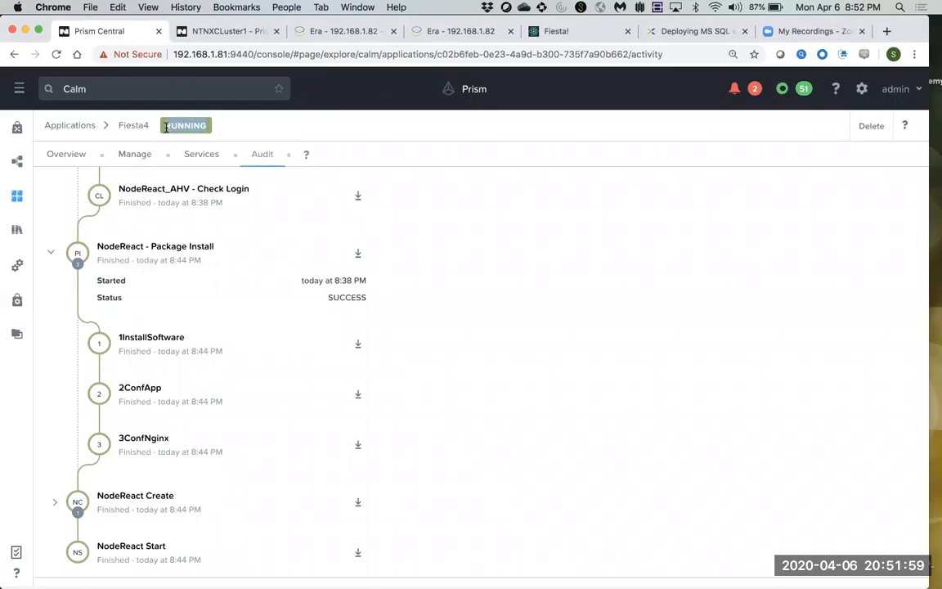
Expand the NodeReact Create step, then view the app's single NodeReact service.
{"action": "scroll", "coordinate": [180, 284], "scroll_direction": "down", "scroll_amount": 1}
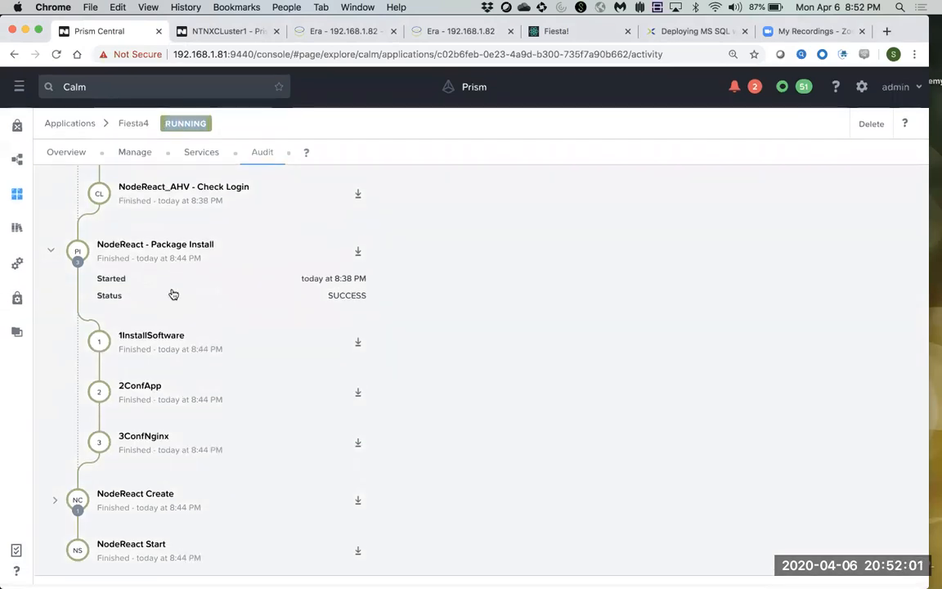
{"action": "left_click", "coordinate": [58, 503]}
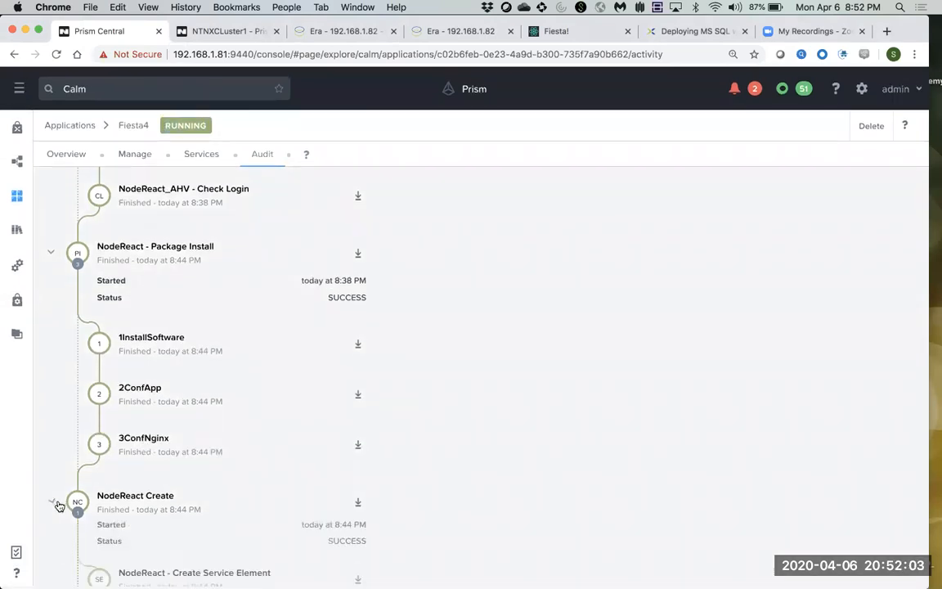
{"action": "scroll", "coordinate": [196, 497], "scroll_direction": "down", "scroll_amount": 2}
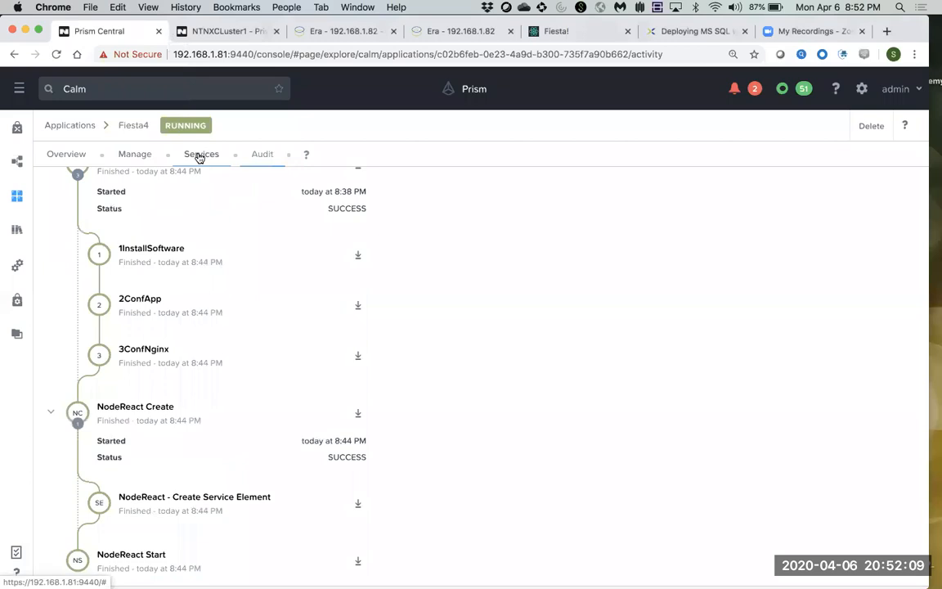
{"action": "left_click", "coordinate": [200, 155]}
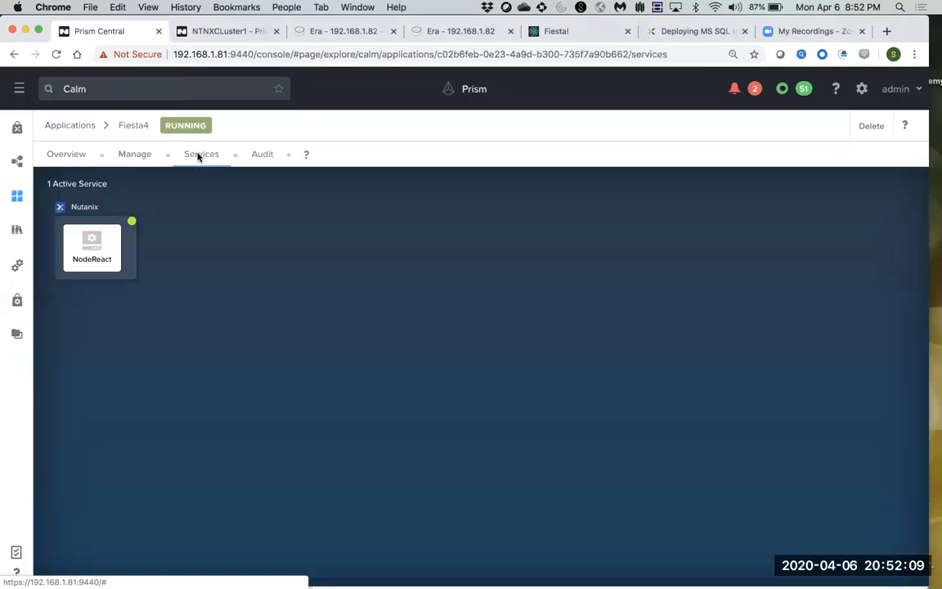
Copy the NodeReact service's IP 192.168.1.147 and open a new blank browser tab.
{"action": "left_click", "coordinate": [96, 247]}
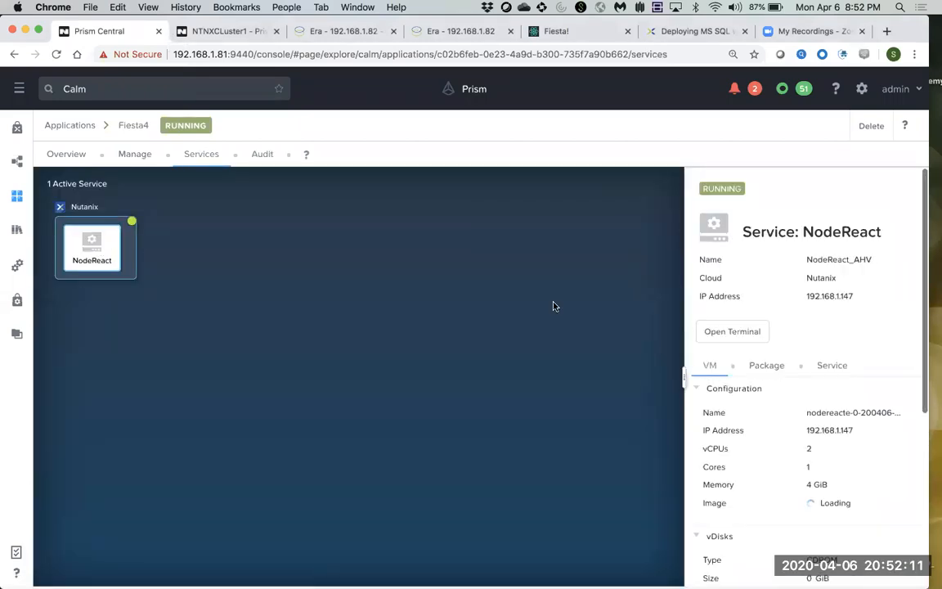
{"action": "double_click", "coordinate": [852, 300]}
{"action": "left_click_drag", "start_coordinate": [811, 298], "coordinate": [847, 291]}
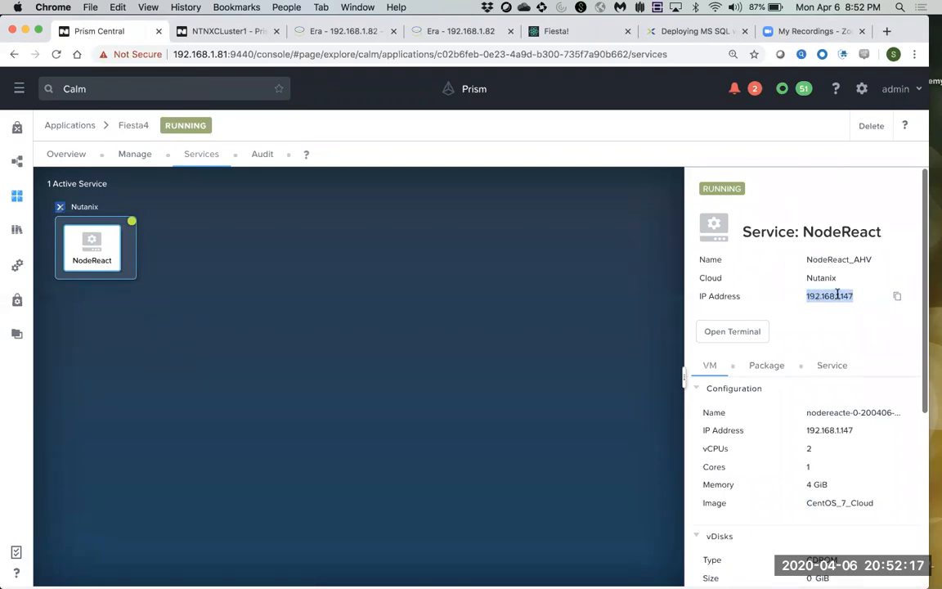
{"action": "right_click", "coordinate": [838, 298]}
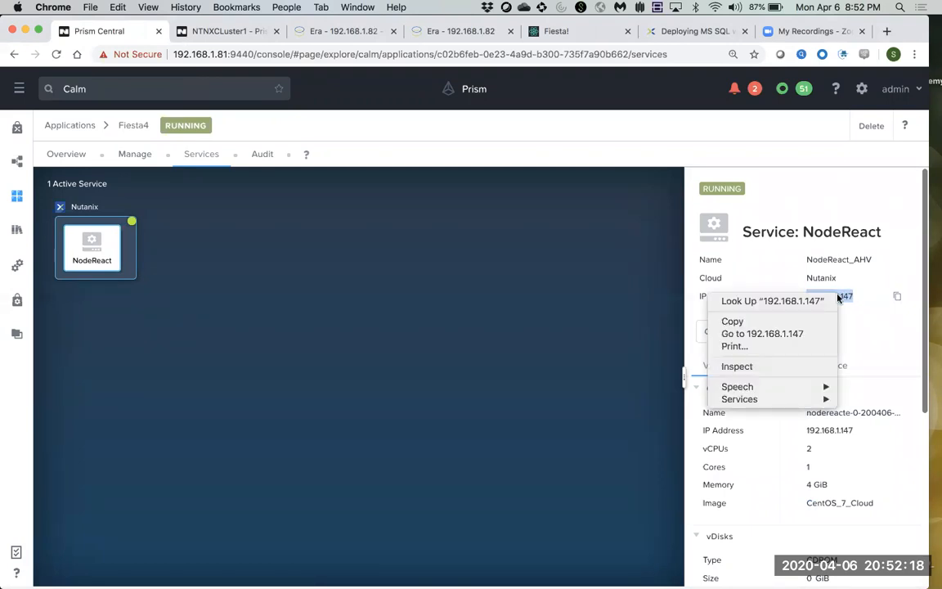
{"action": "left_click", "coordinate": [790, 324]}
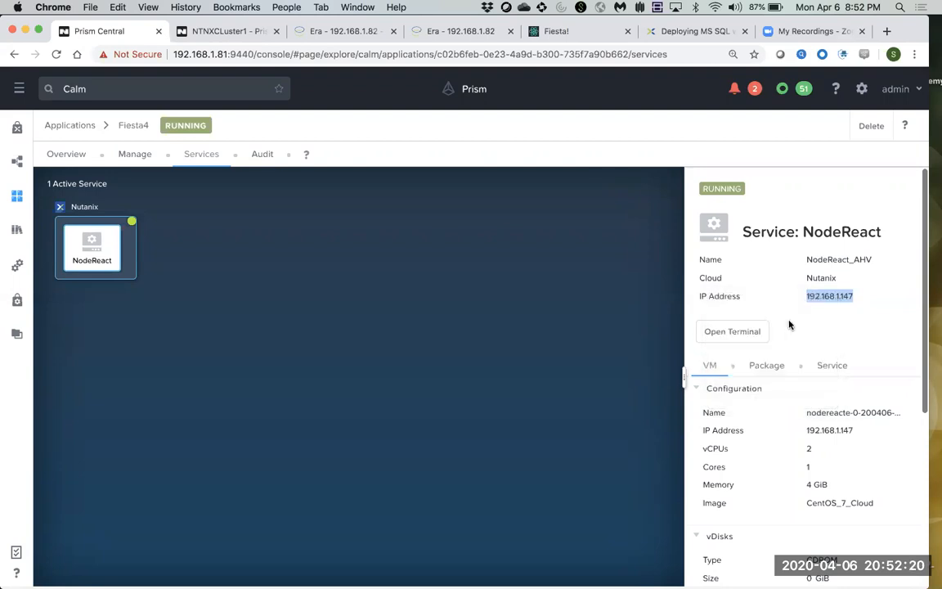
{"action": "left_click", "coordinate": [886, 32]}
{"action": "right_click", "coordinate": [581, 55]}
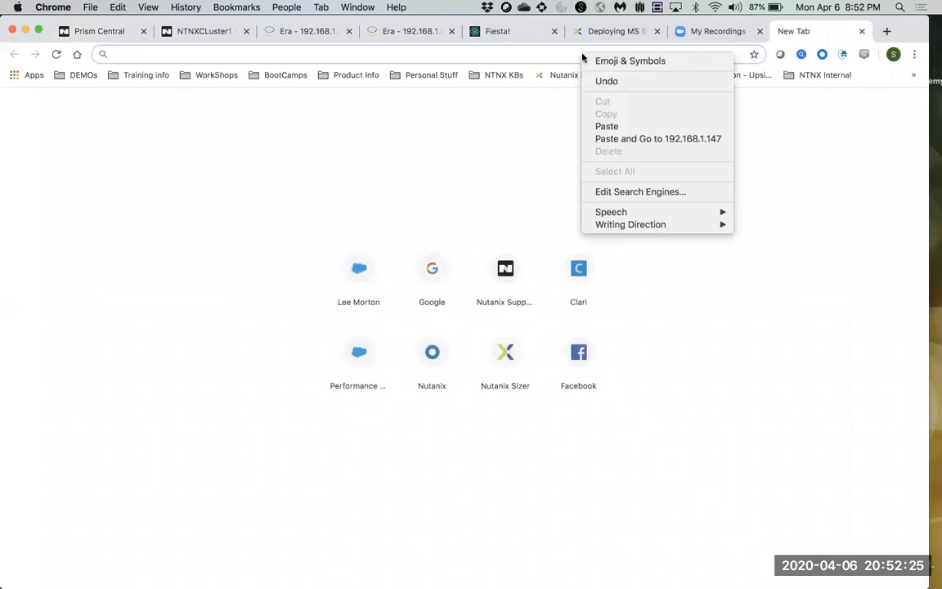
Load the Fiesta web app at 192.168.1.147:5001.
{"action": "left_click", "coordinate": [615, 126]}
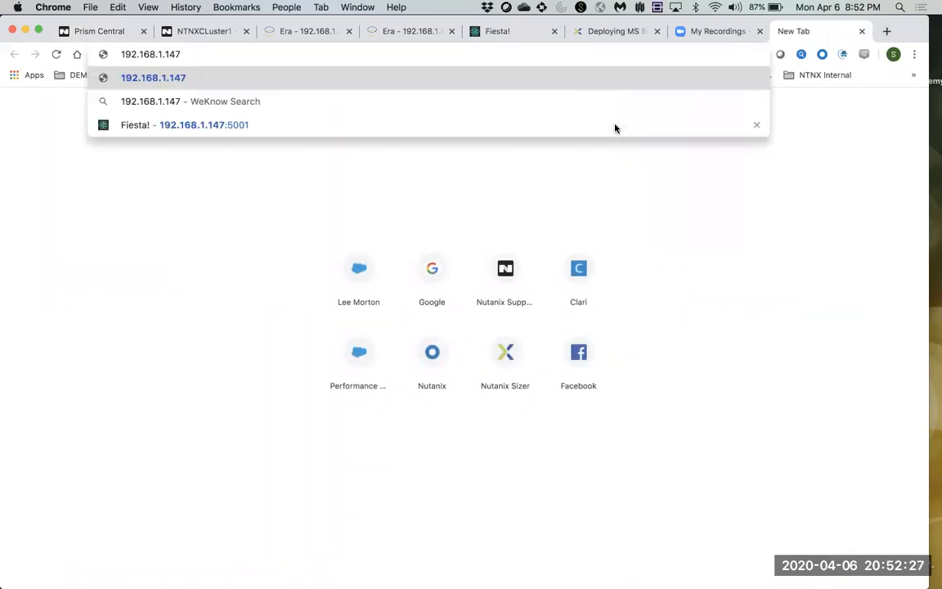
{"action": "type", "text": ":500"}
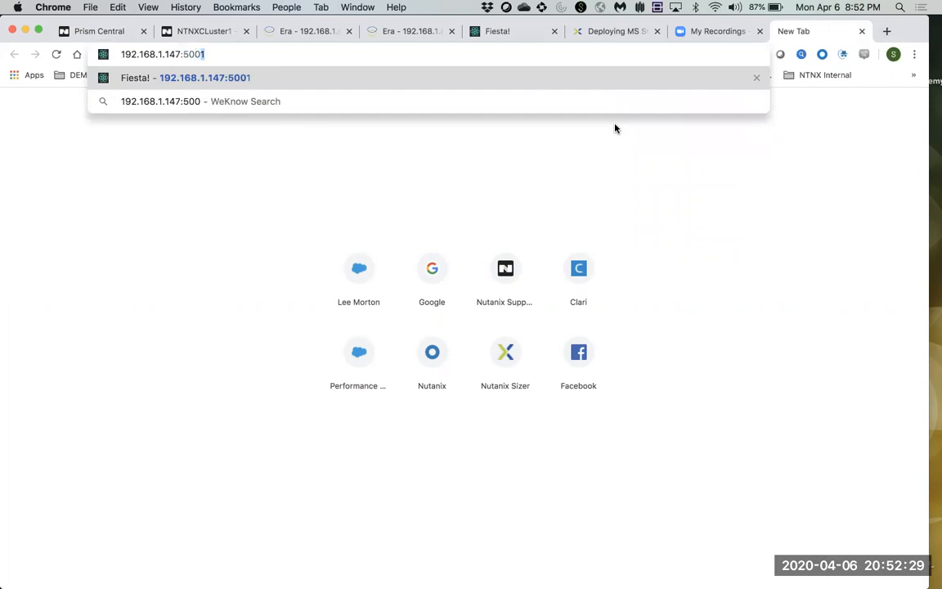
{"action": "key", "text": "Return"}
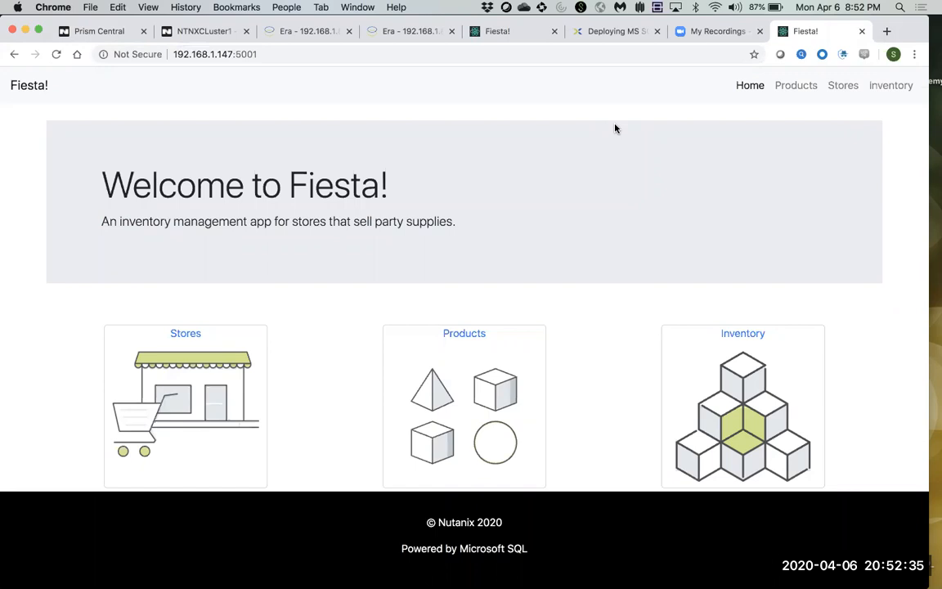
View Fiesta's empty products list and its Add New Product form, then return to Era.
{"action": "left_click", "coordinate": [462, 336]}
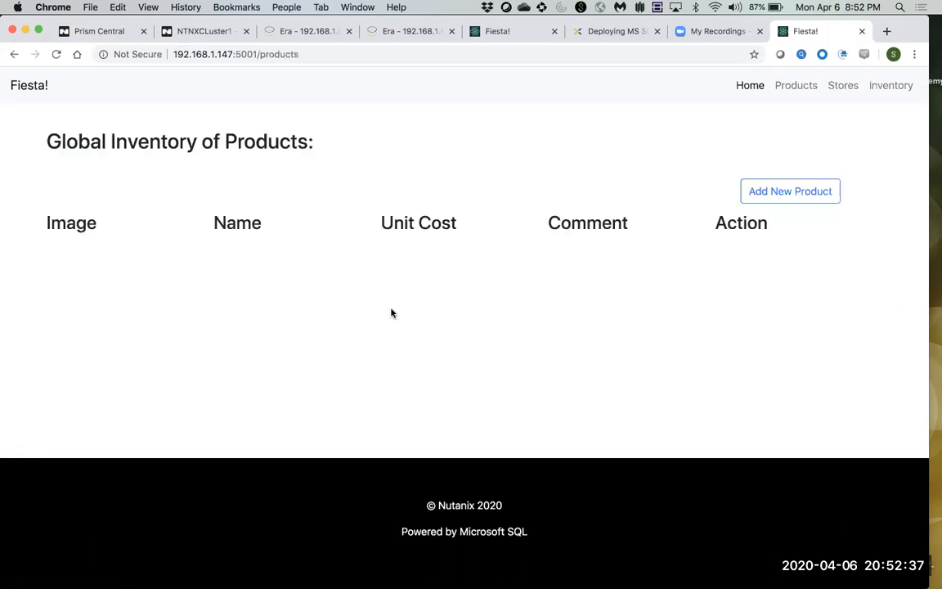
{"action": "left_click", "coordinate": [767, 197]}
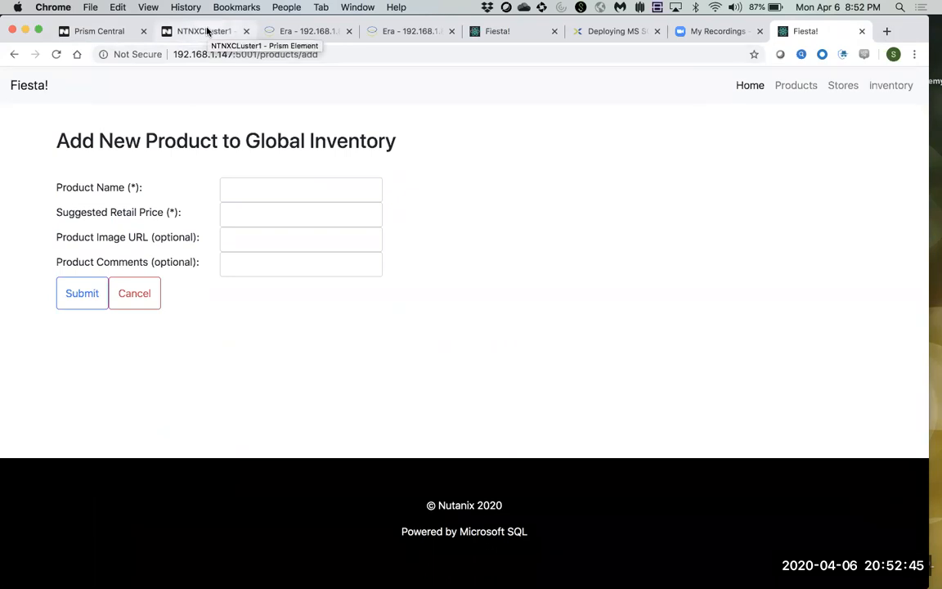
{"action": "left_click", "coordinate": [309, 31]}
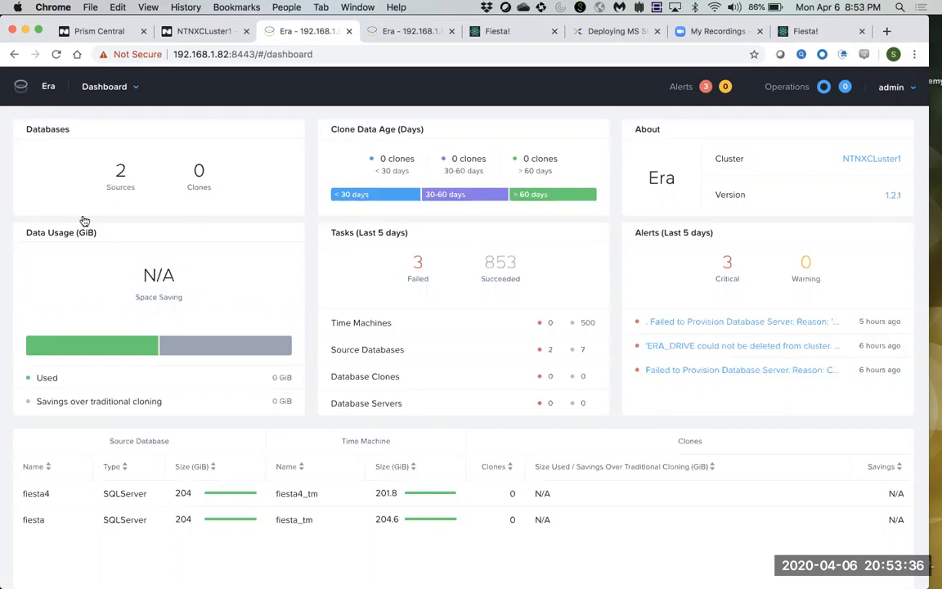
Open the fiesta4 source database details, then view the SLAs page.
{"action": "left_click_drag", "start_coordinate": [49, 495], "coordinate": [24, 496]}
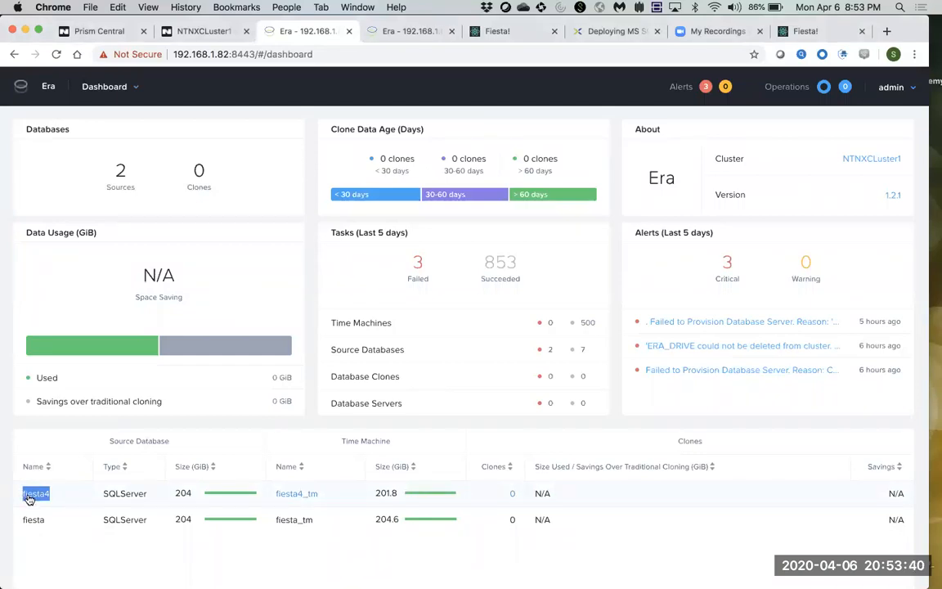
{"action": "left_click", "coordinate": [31, 494]}
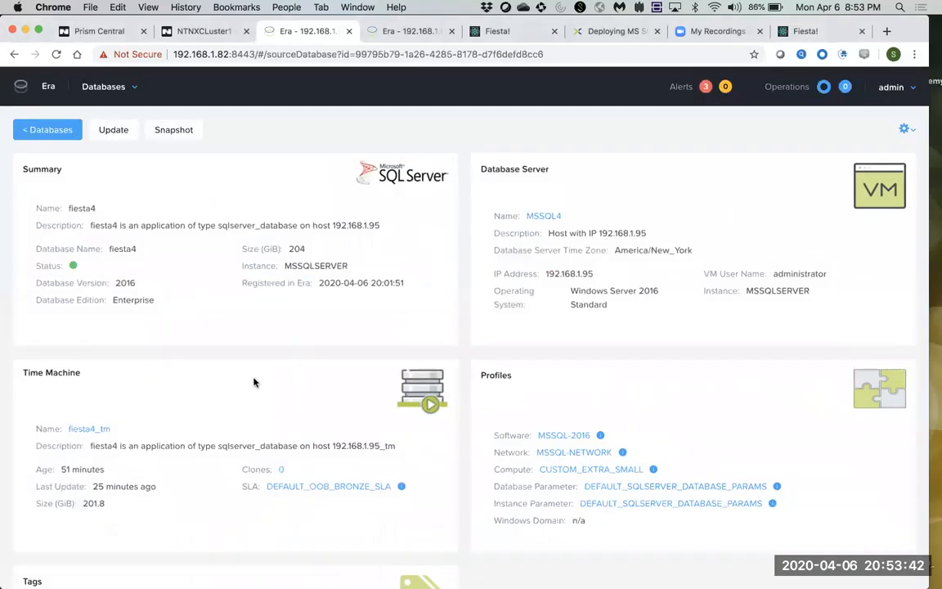
{"action": "left_click", "coordinate": [110, 87]}
{"action": "left_click", "coordinate": [73, 220]}
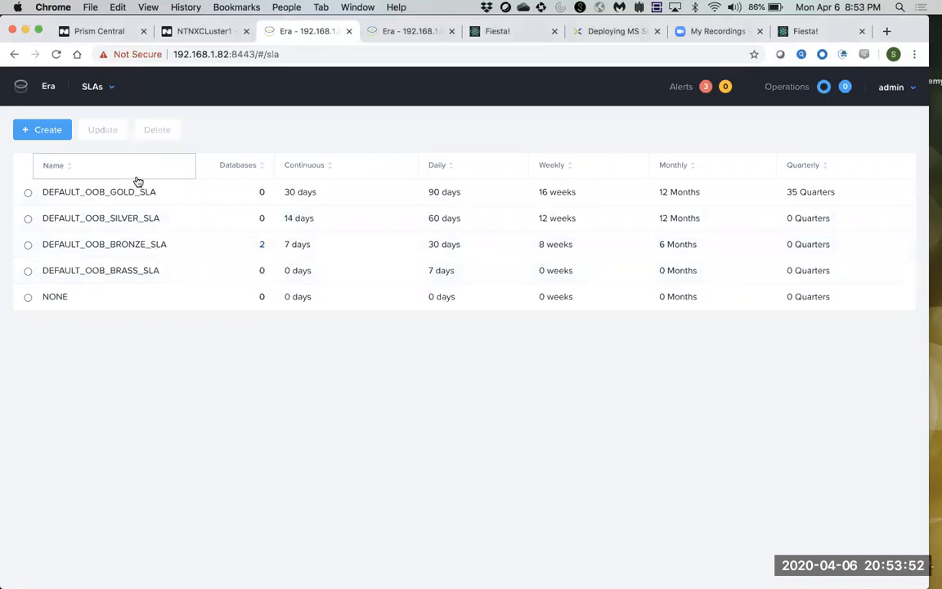
Return to the Era dashboard and switch to the presentation slides.
{"action": "left_click", "coordinate": [109, 92]}
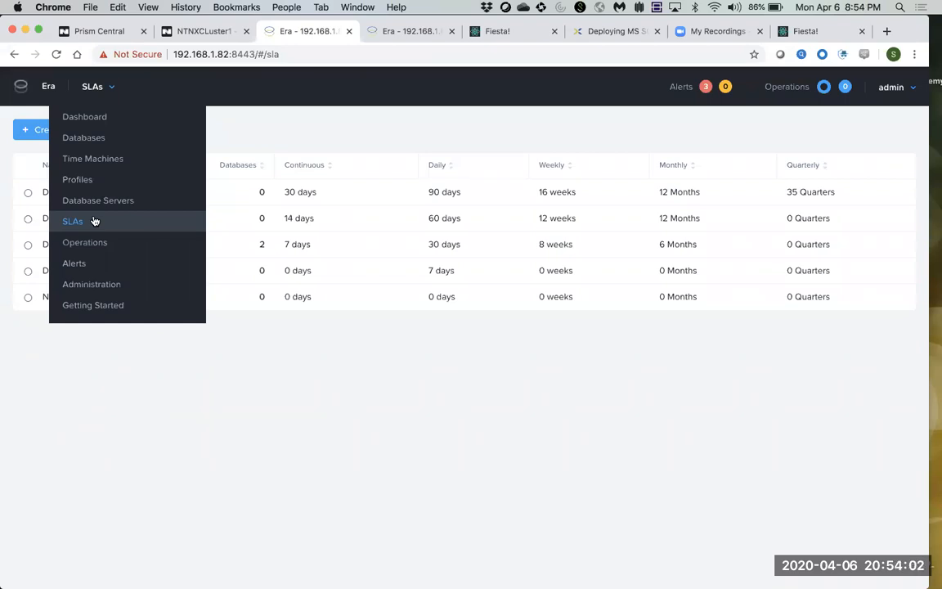
{"action": "left_click", "coordinate": [86, 119]}
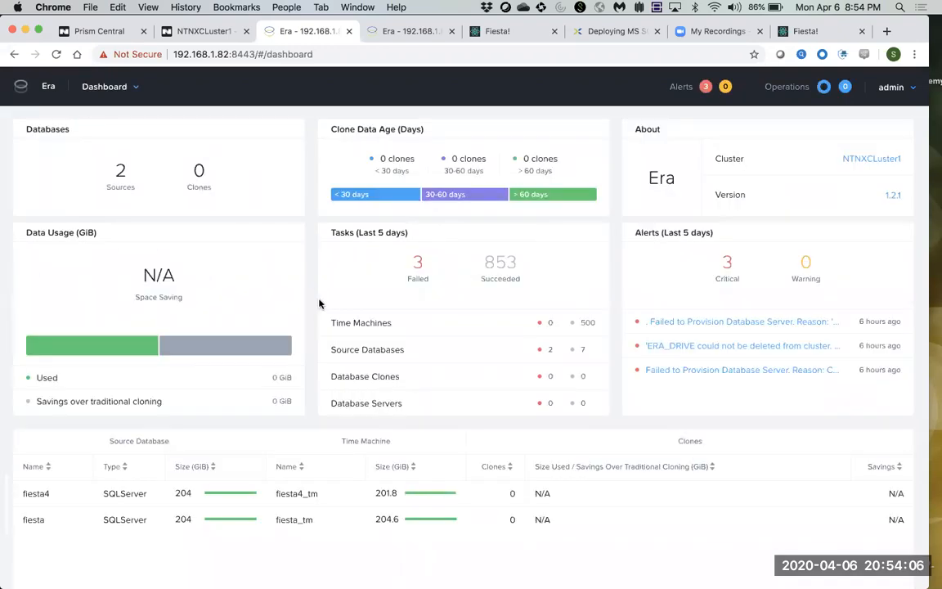
{"action": "key", "text": "ctrl+Left"}
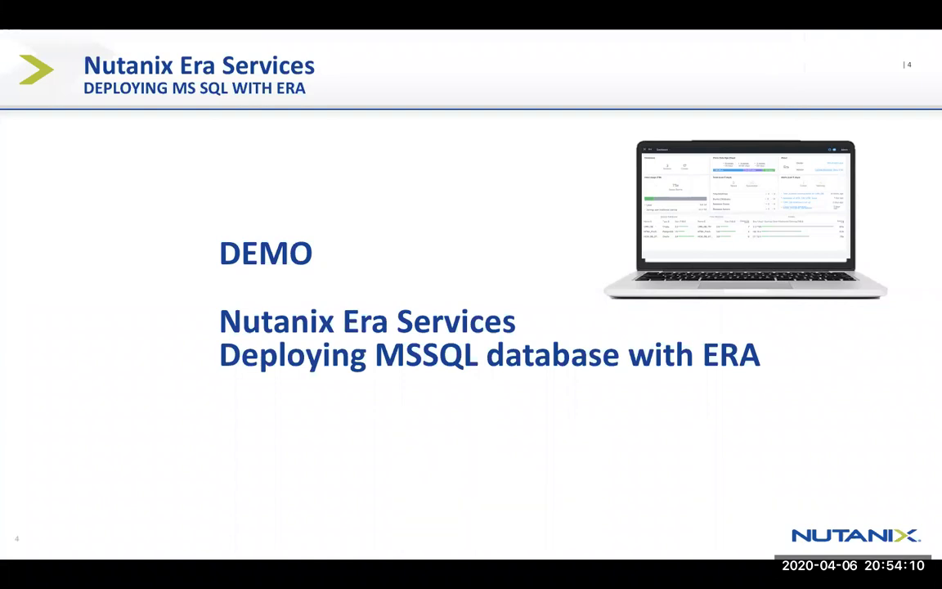
Go back to the Era Services slide, then advance through the diagram and DEMO slides to Thank you.
{"action": "key", "text": "Left"}
{"action": "key", "text": "Left"}
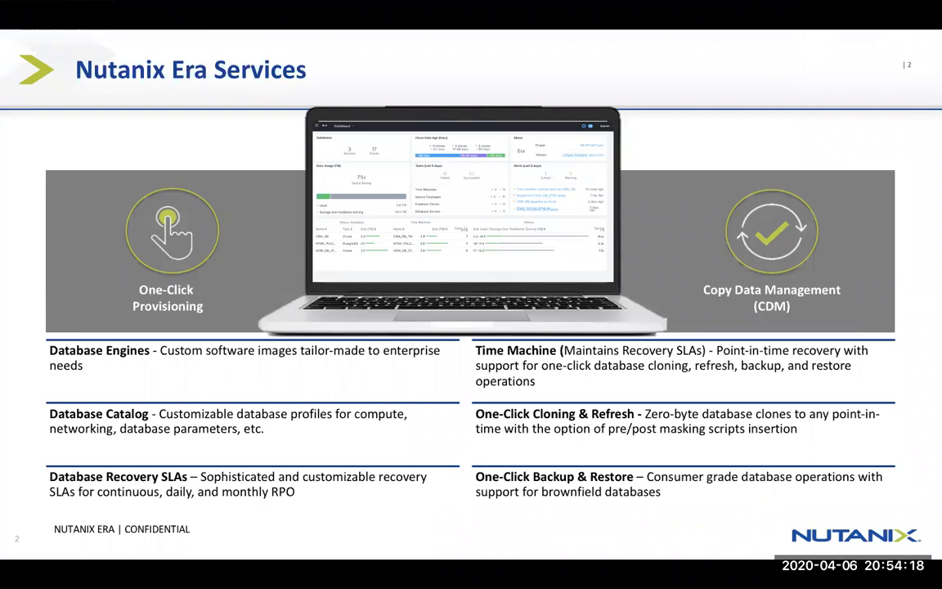
{"action": "key", "text": "Right"}
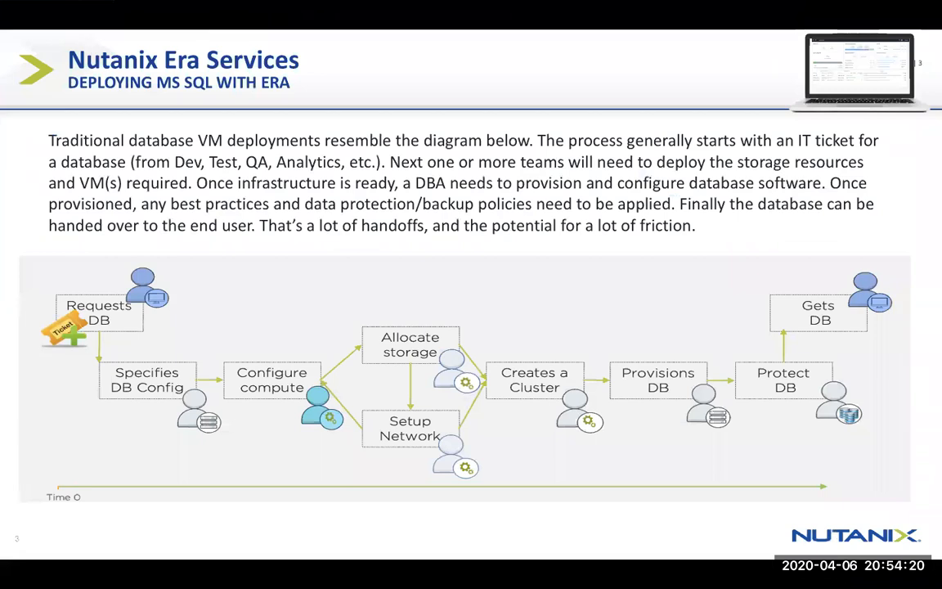
{"action": "key", "text": "Right"}
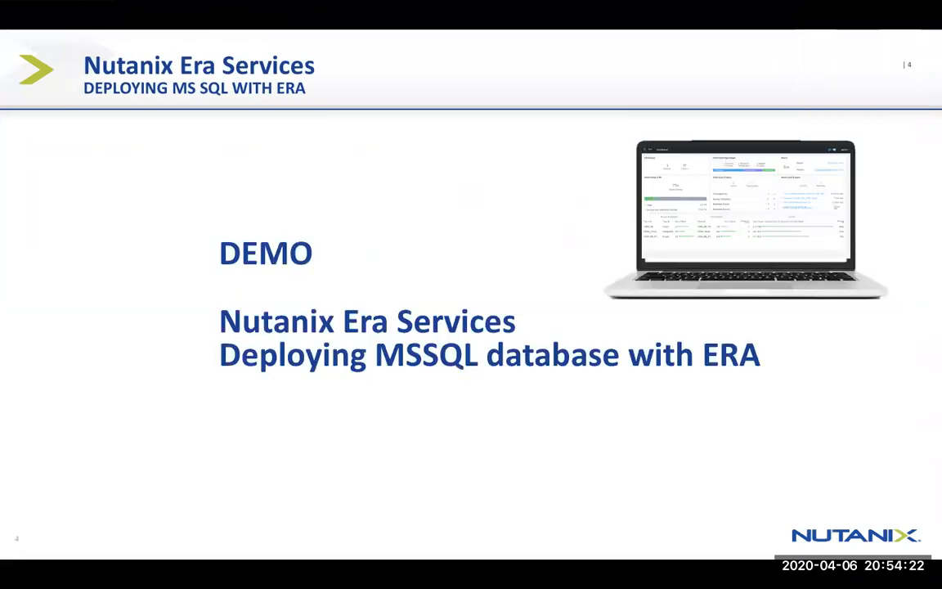
{"action": "key", "text": "Right"}
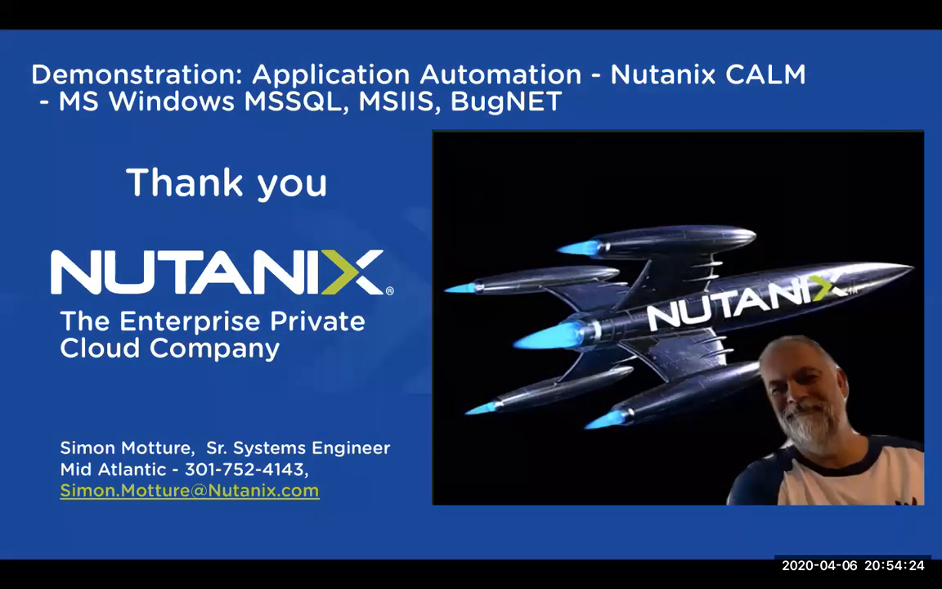